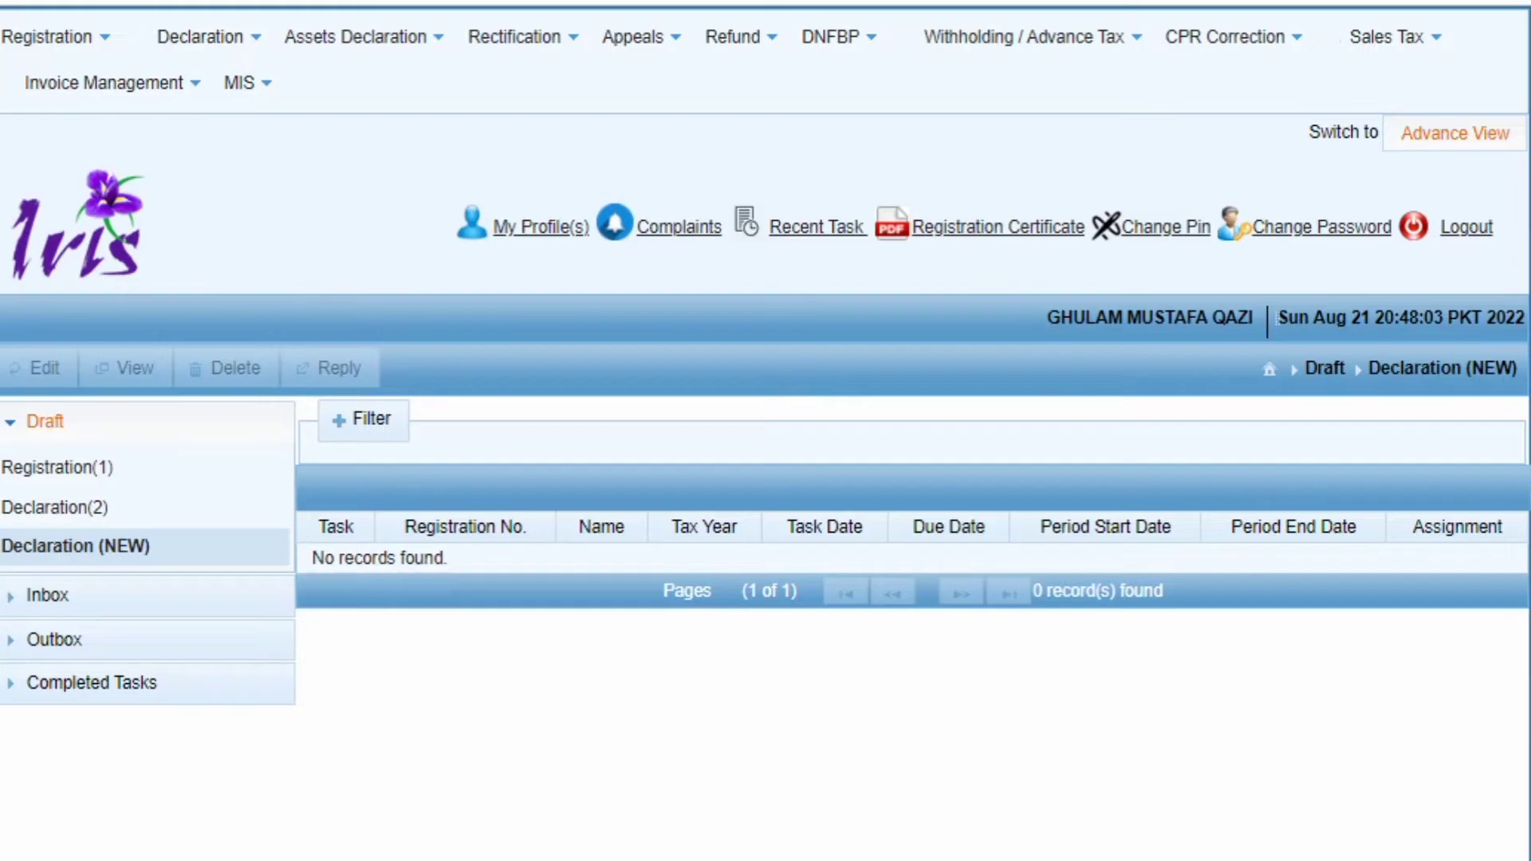
- Start an original Normal Return (Ind/AOP/COY) declaration and select the taxpayer it is filed for
drag(529, 854, 754, 859)
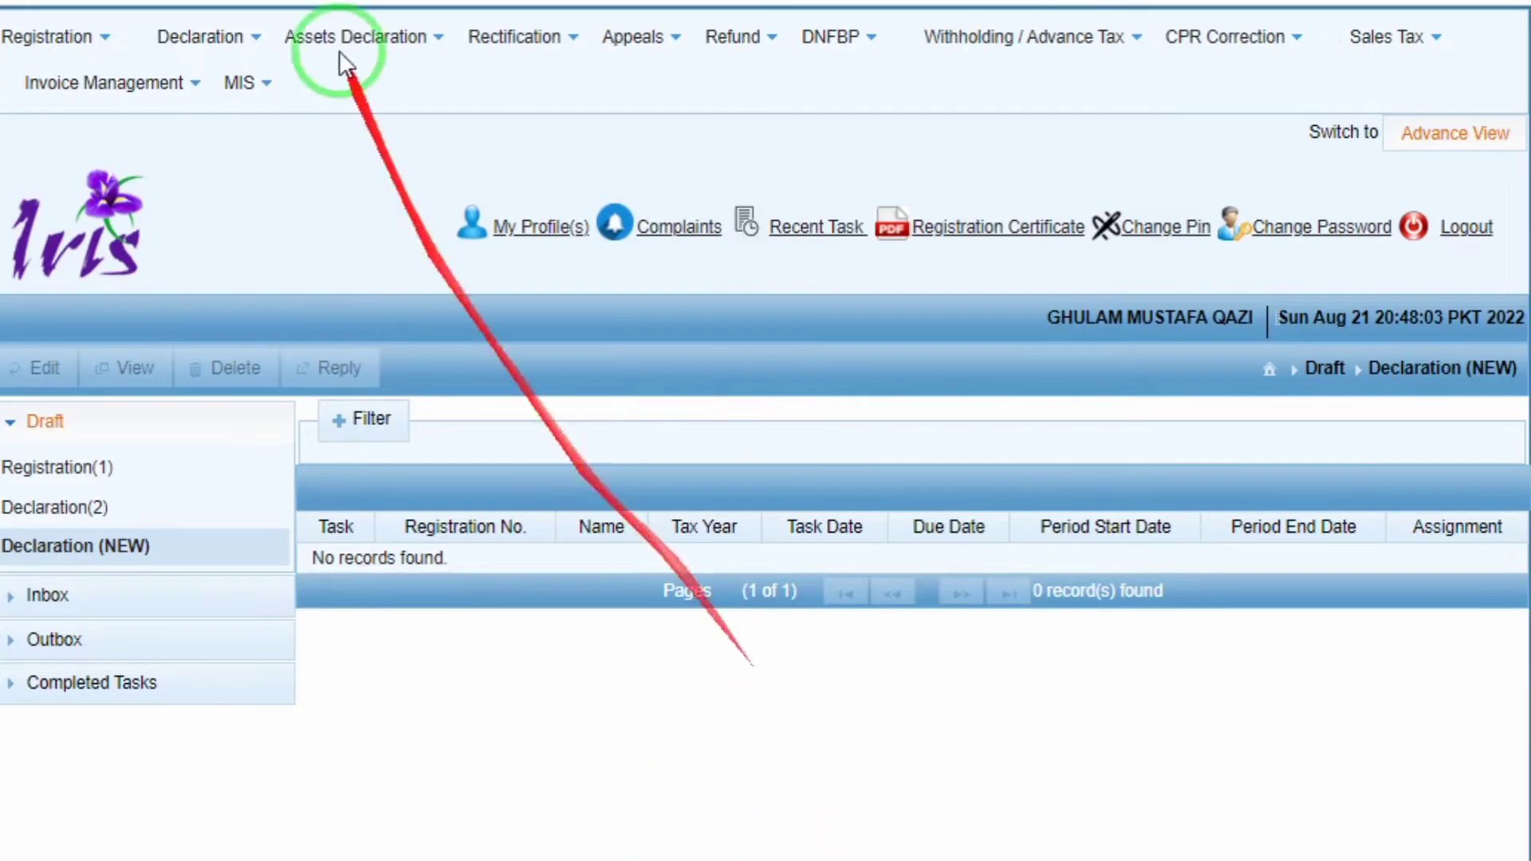
click(248, 46)
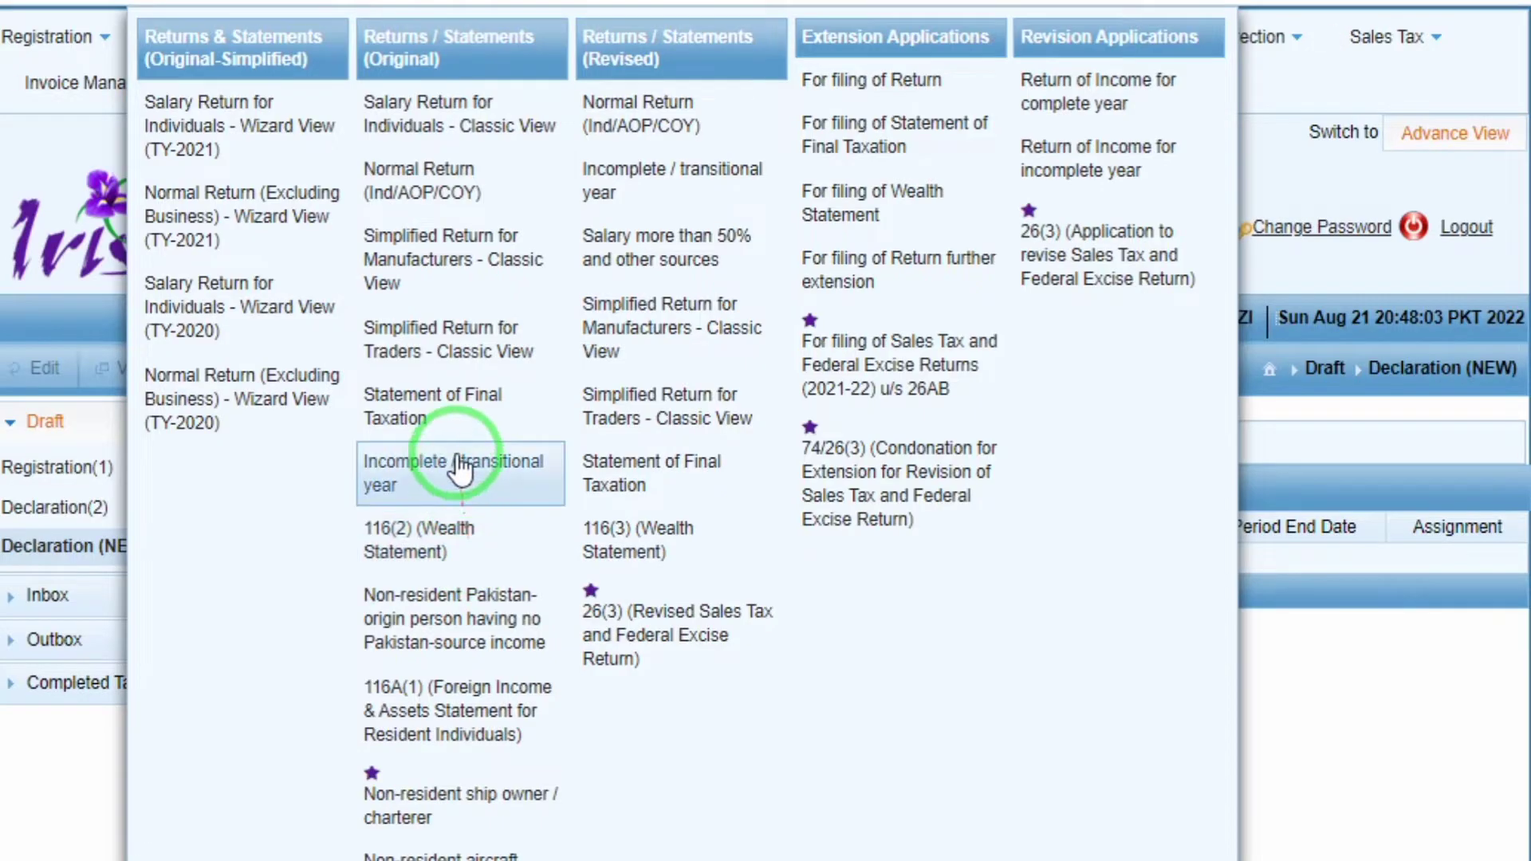
click(431, 195)
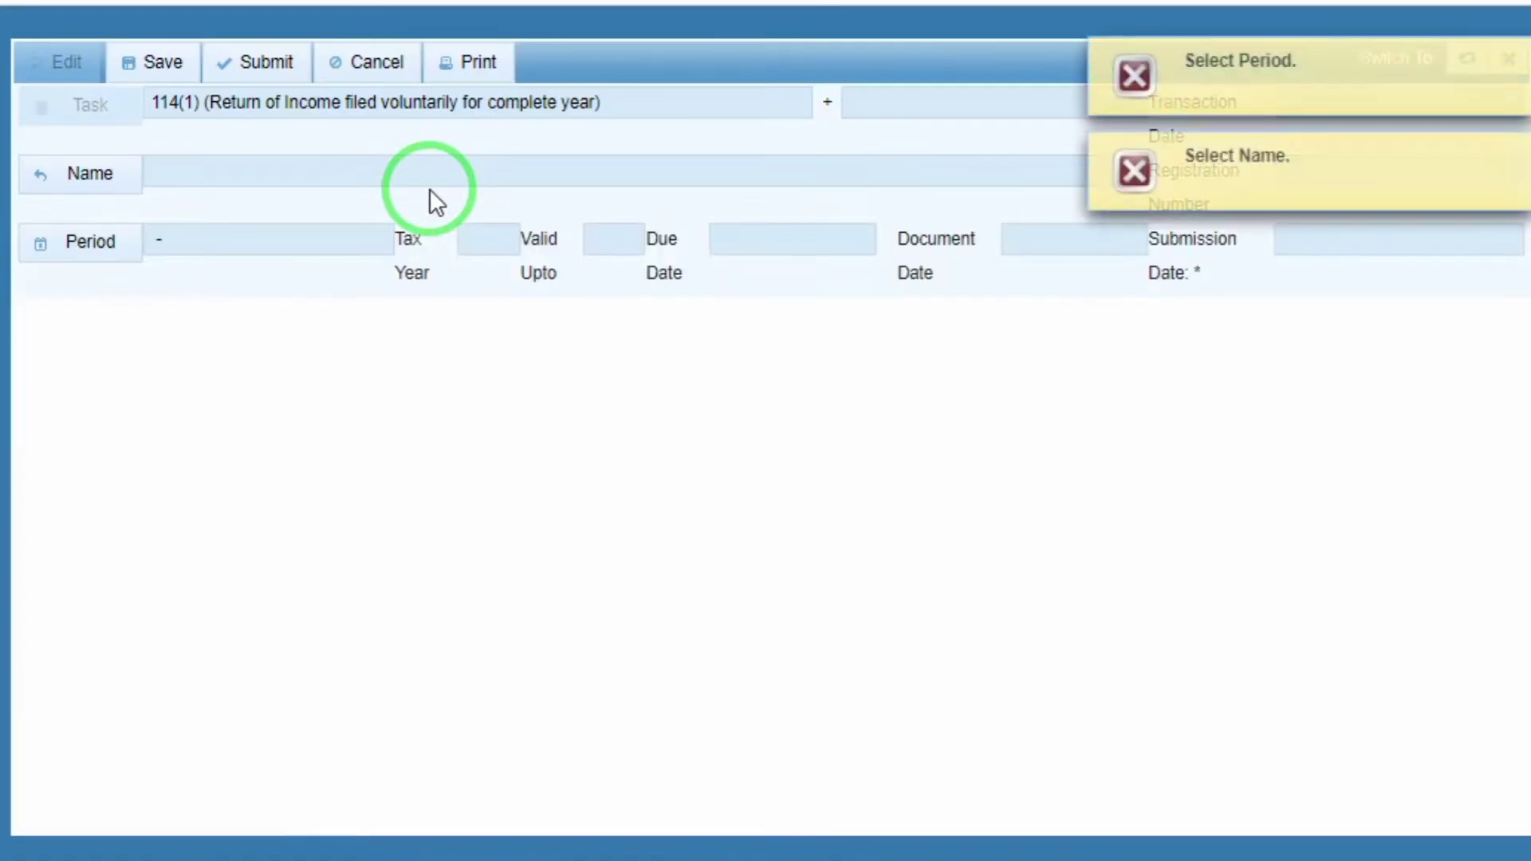
click(94, 182)
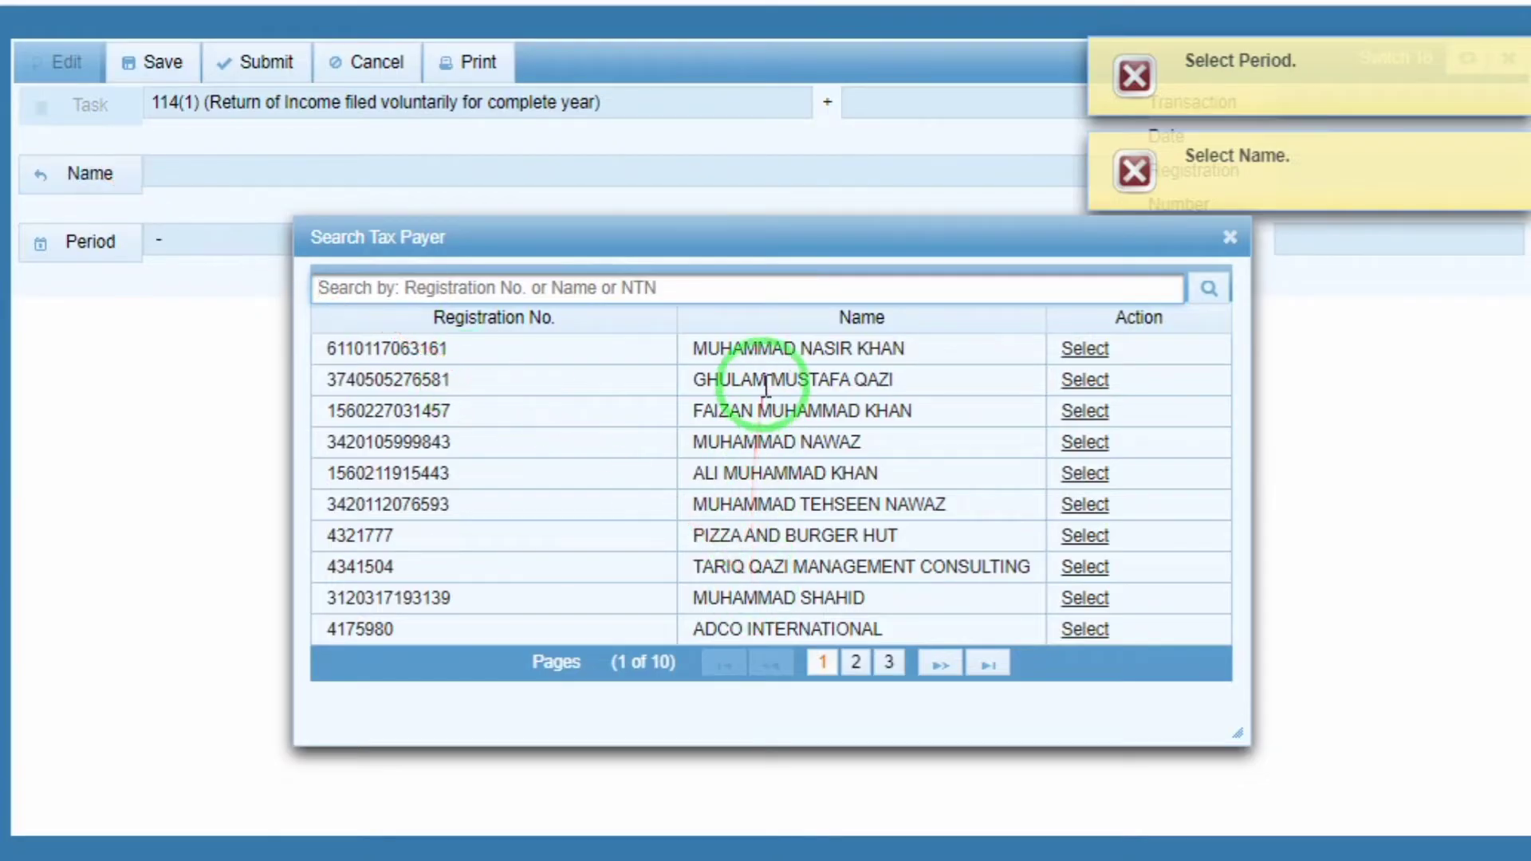
click(1080, 380)
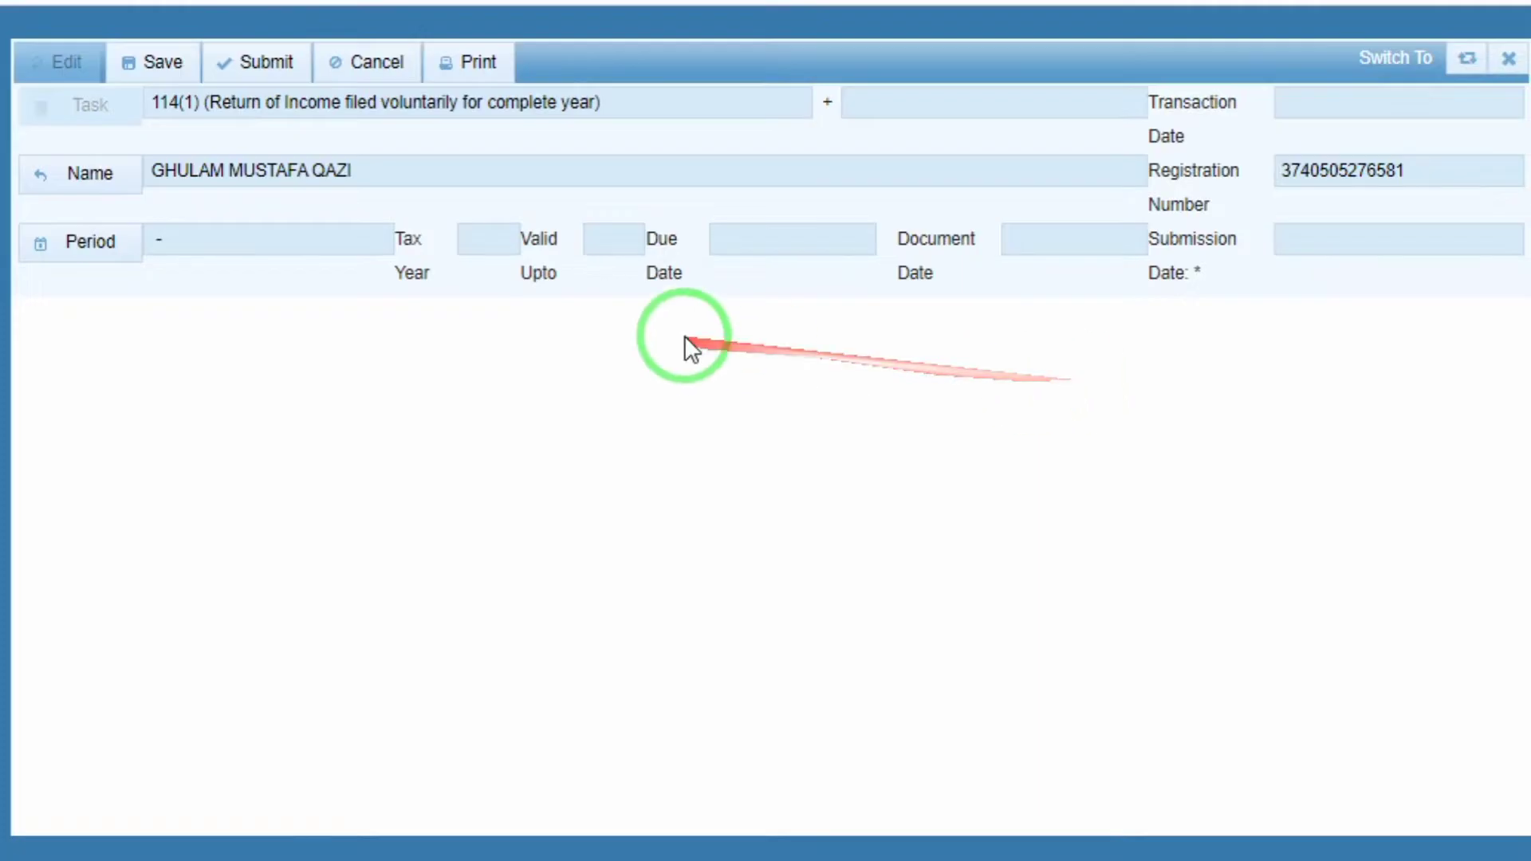
- Set the return's period to tax year 2022, covering 01-JUL-2021 to 30-JUN-2022
click(102, 252)
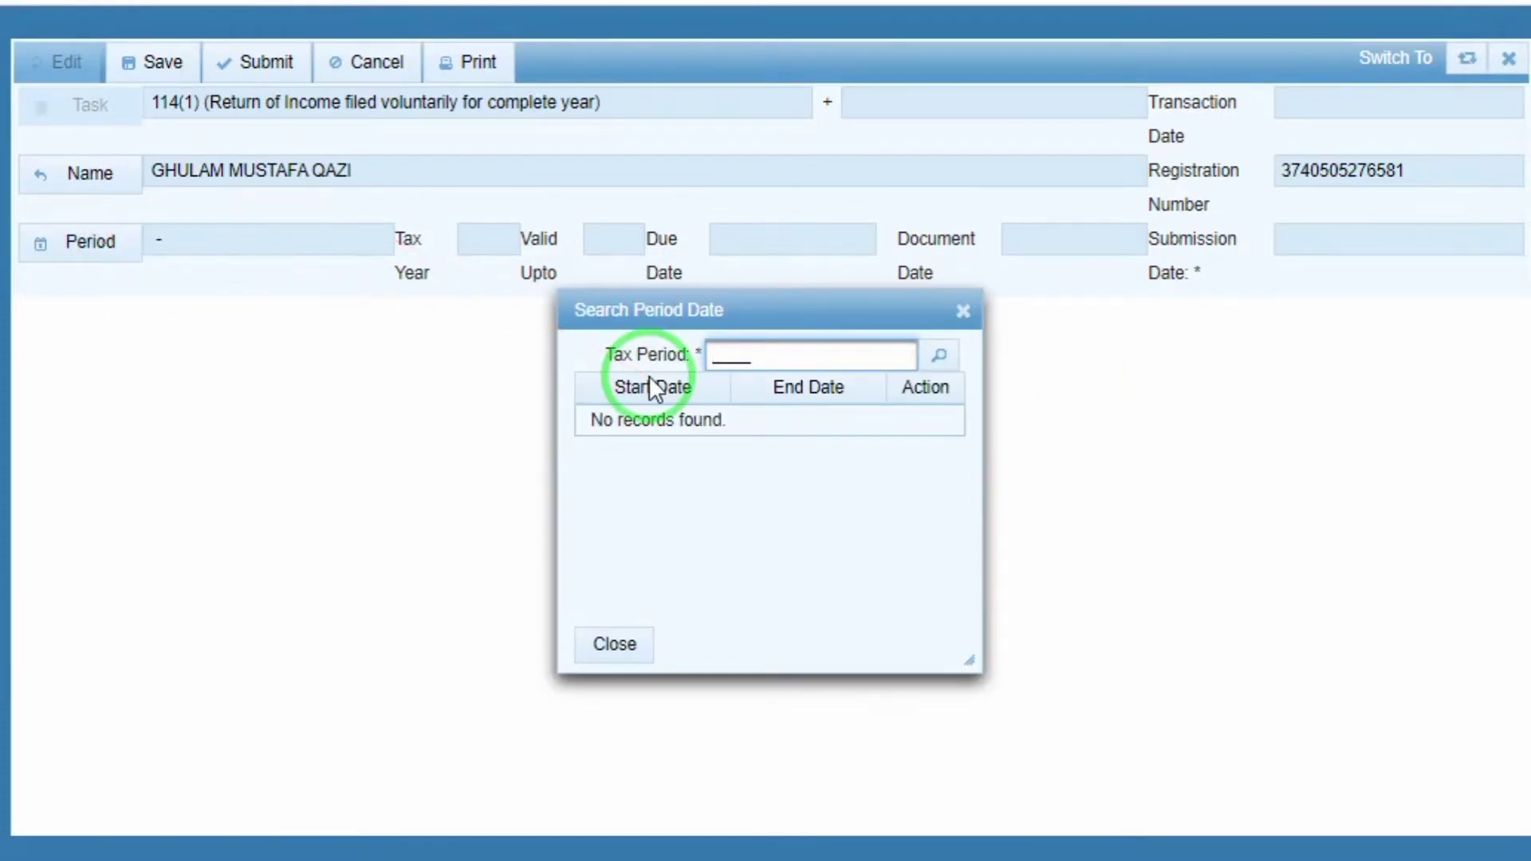
text(2022)
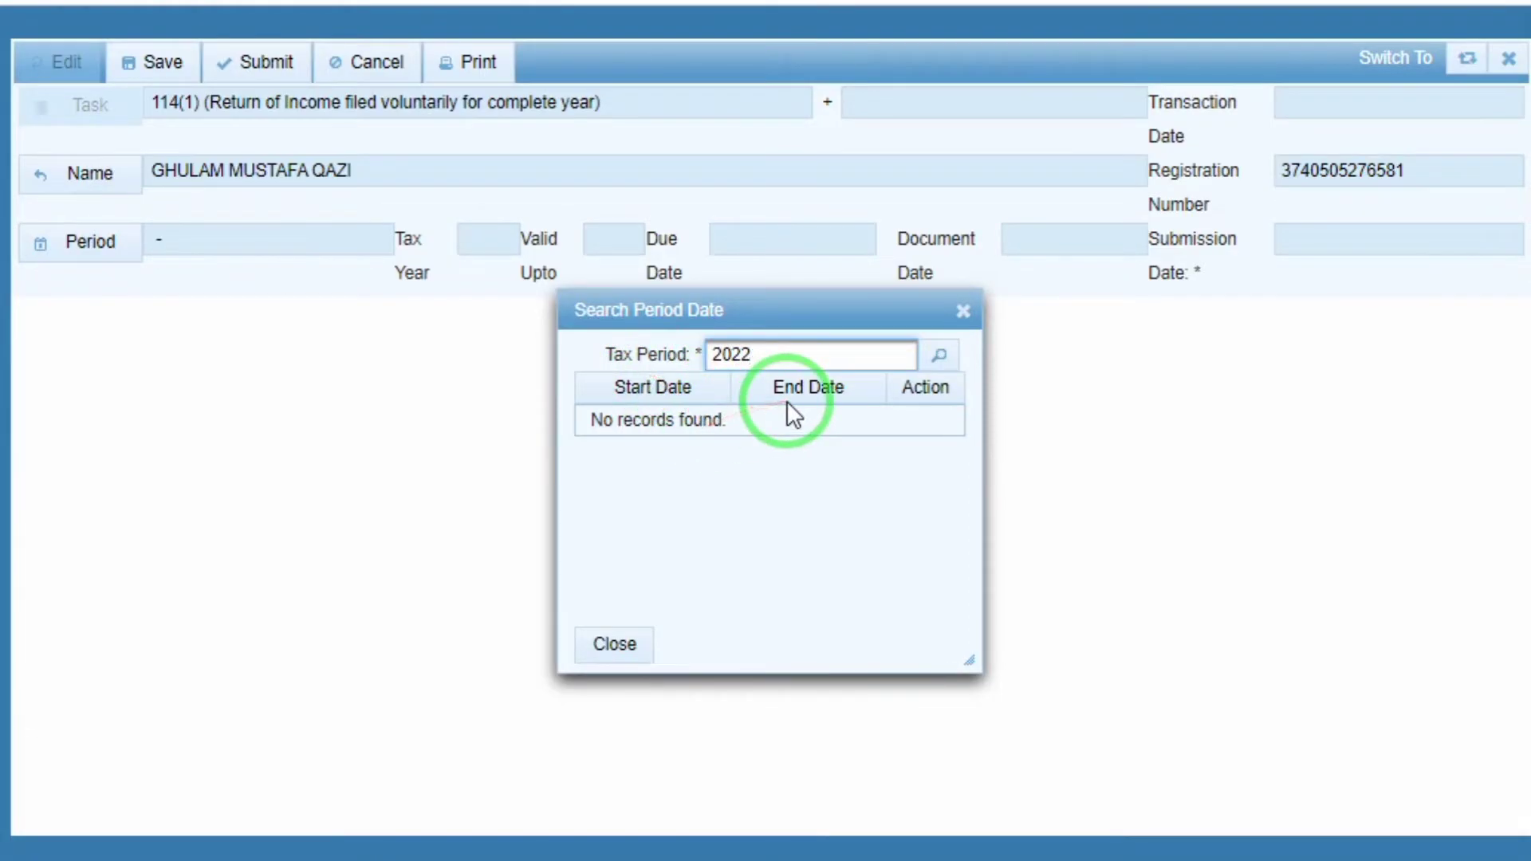
key(Return)
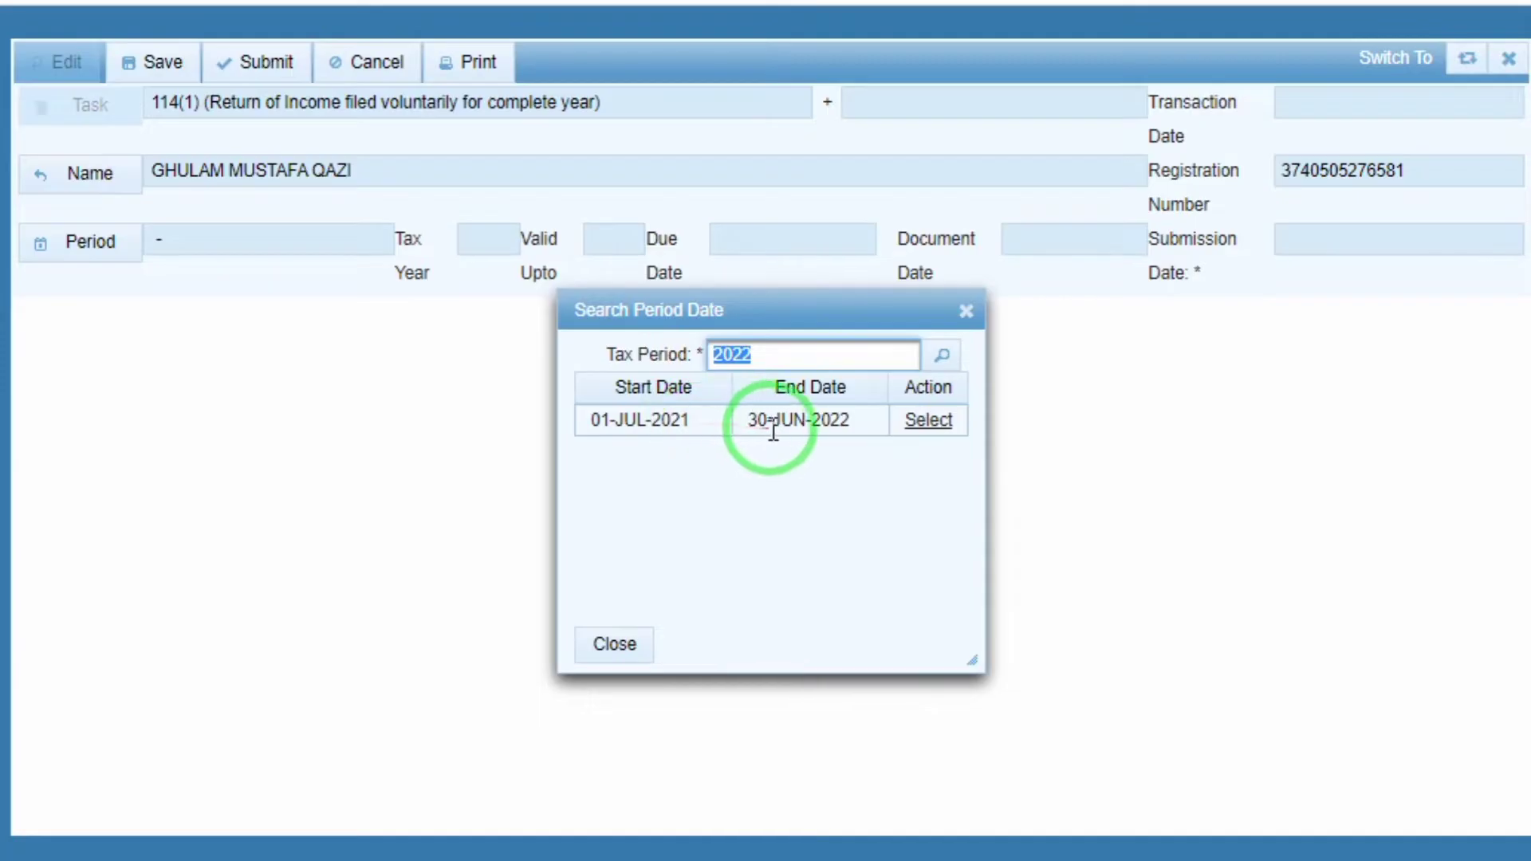
click(943, 423)
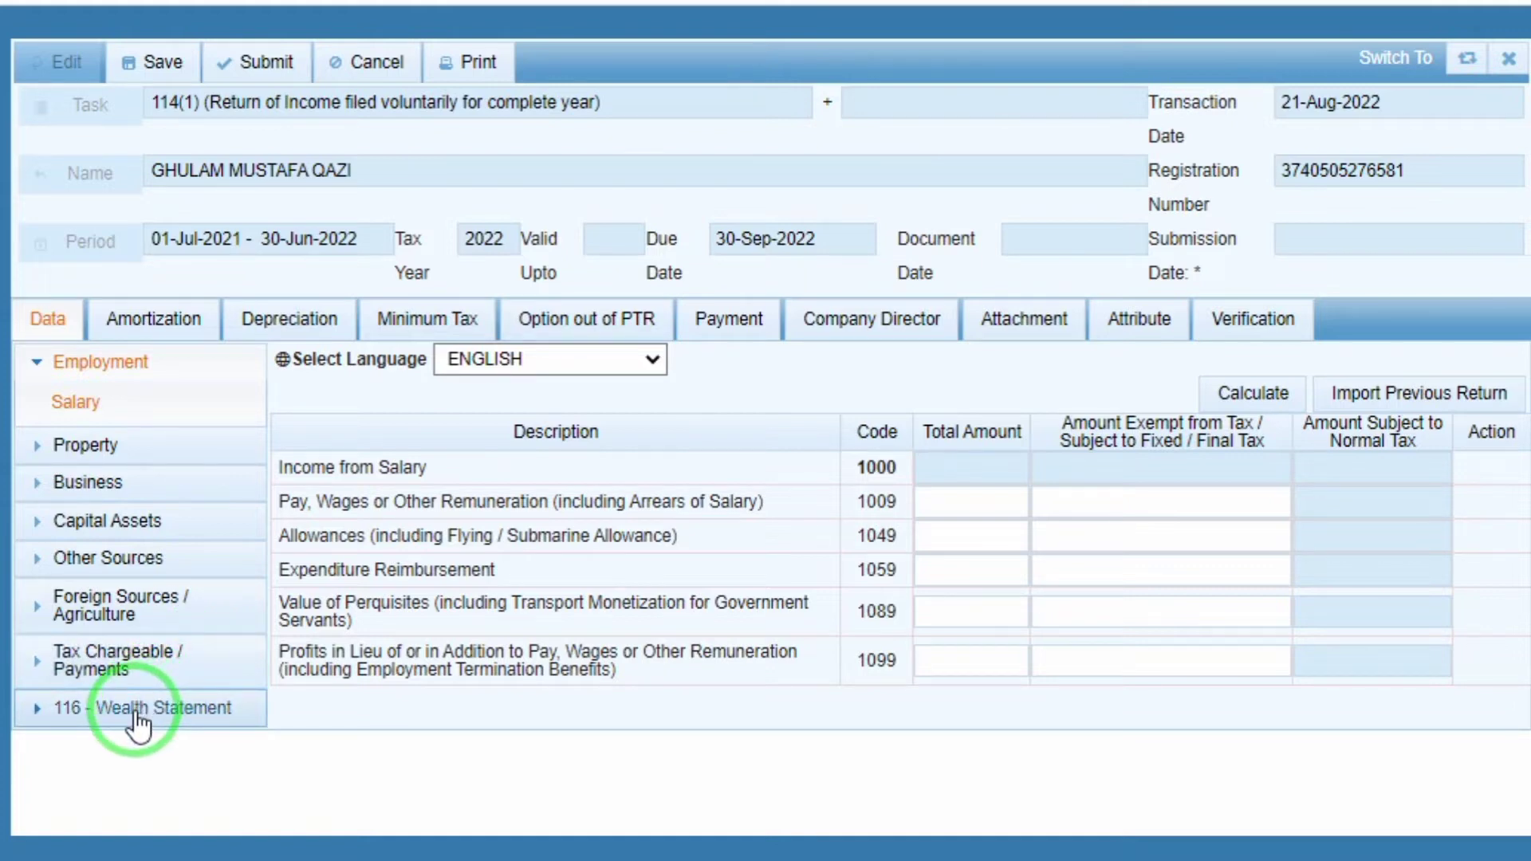
- Open the Personal Assets / Liabilities section of the 116 - Wealth Statement
click(37, 708)
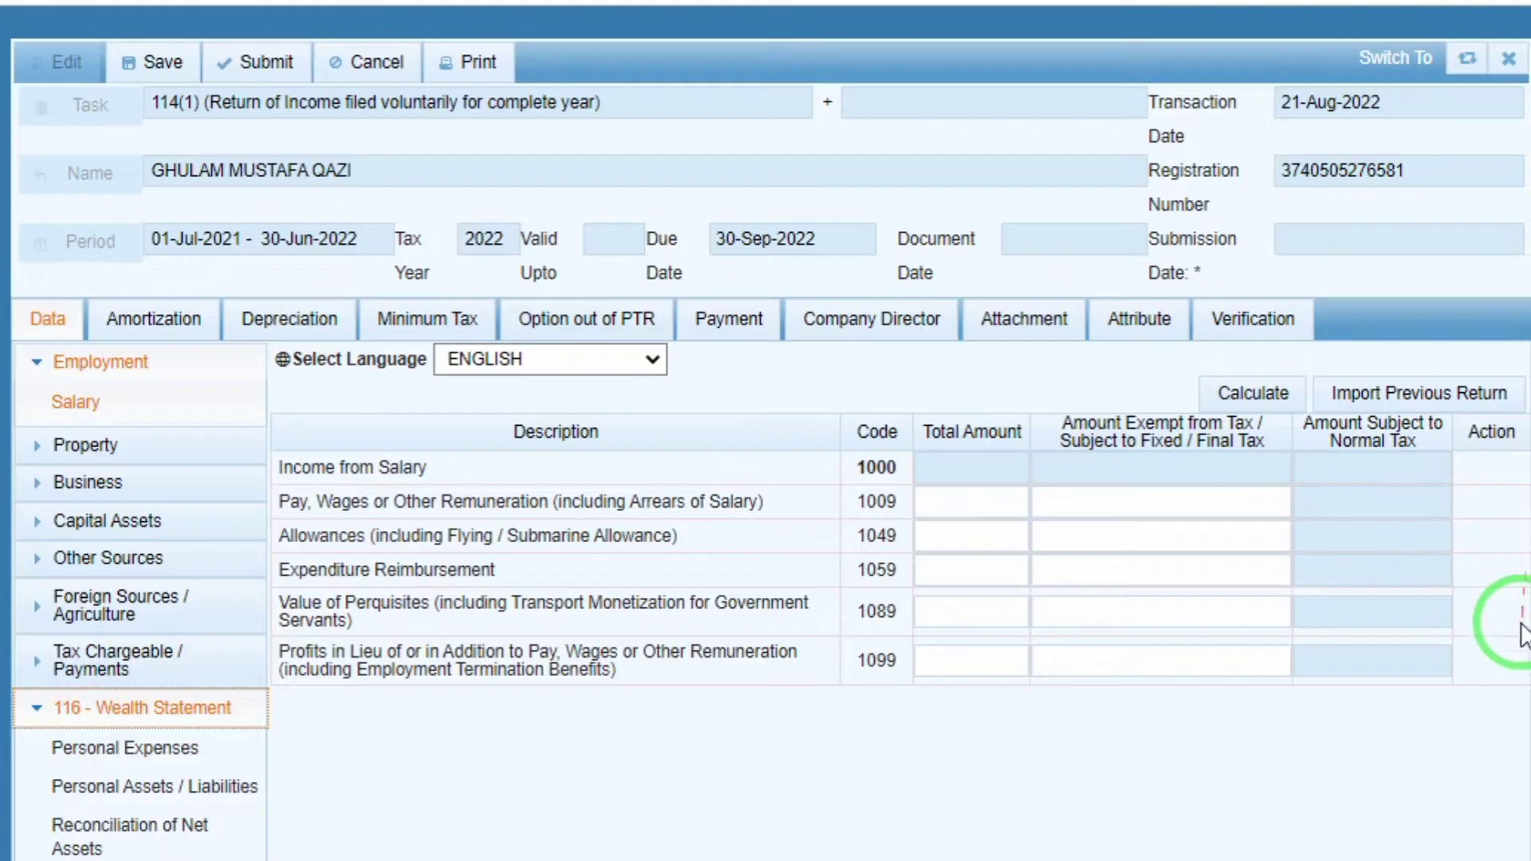
click(1110, 716)
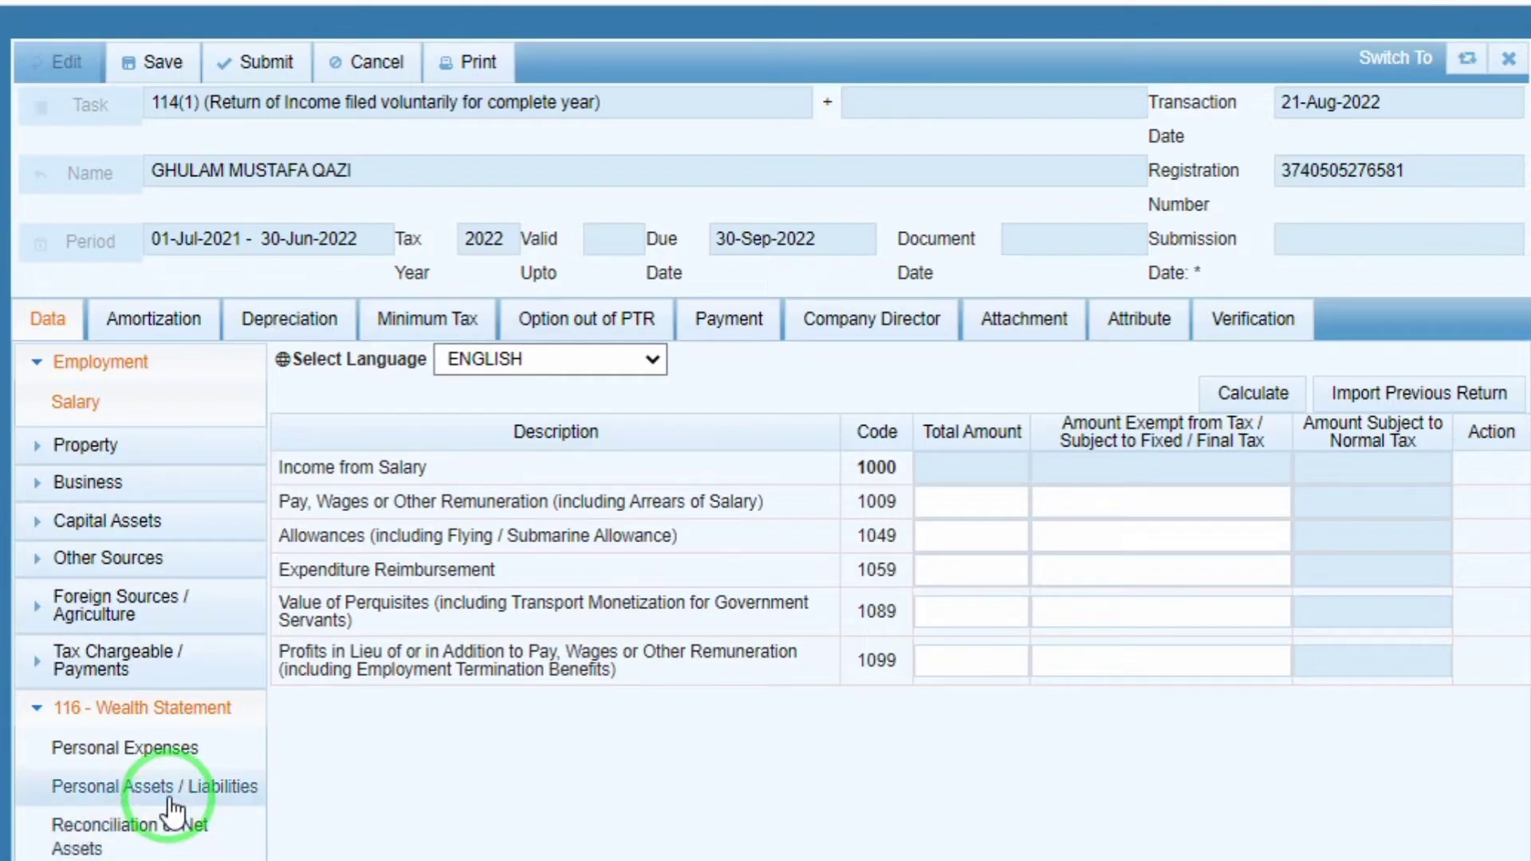
click(242, 804)
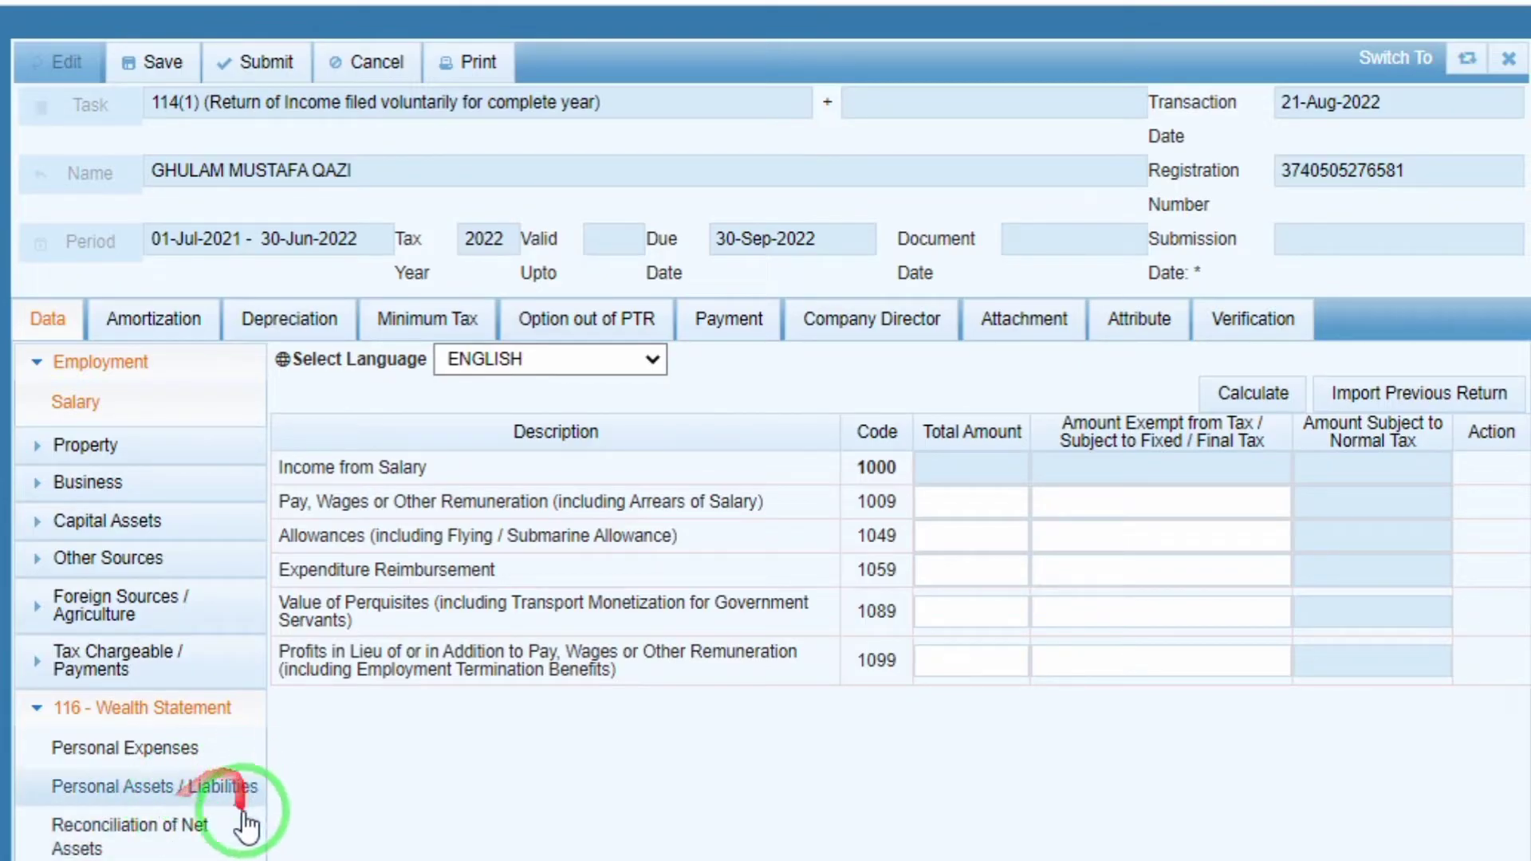
click(185, 800)
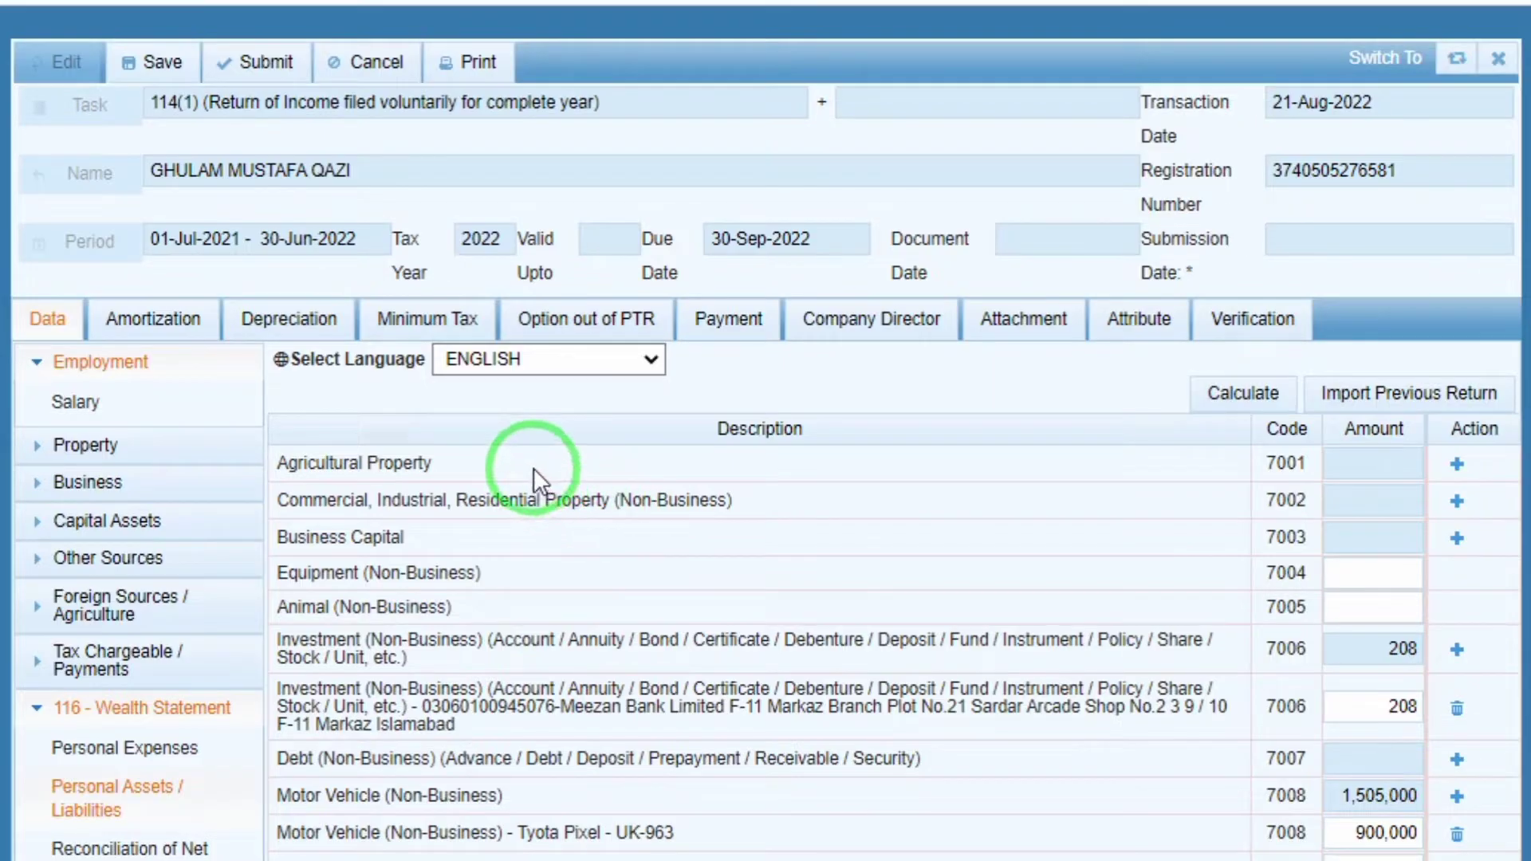
- Add an entry under Agricultural Property (7001) with property "Agricultural Property" and contents "Village ABC, 10 kanals"
click(415, 461)
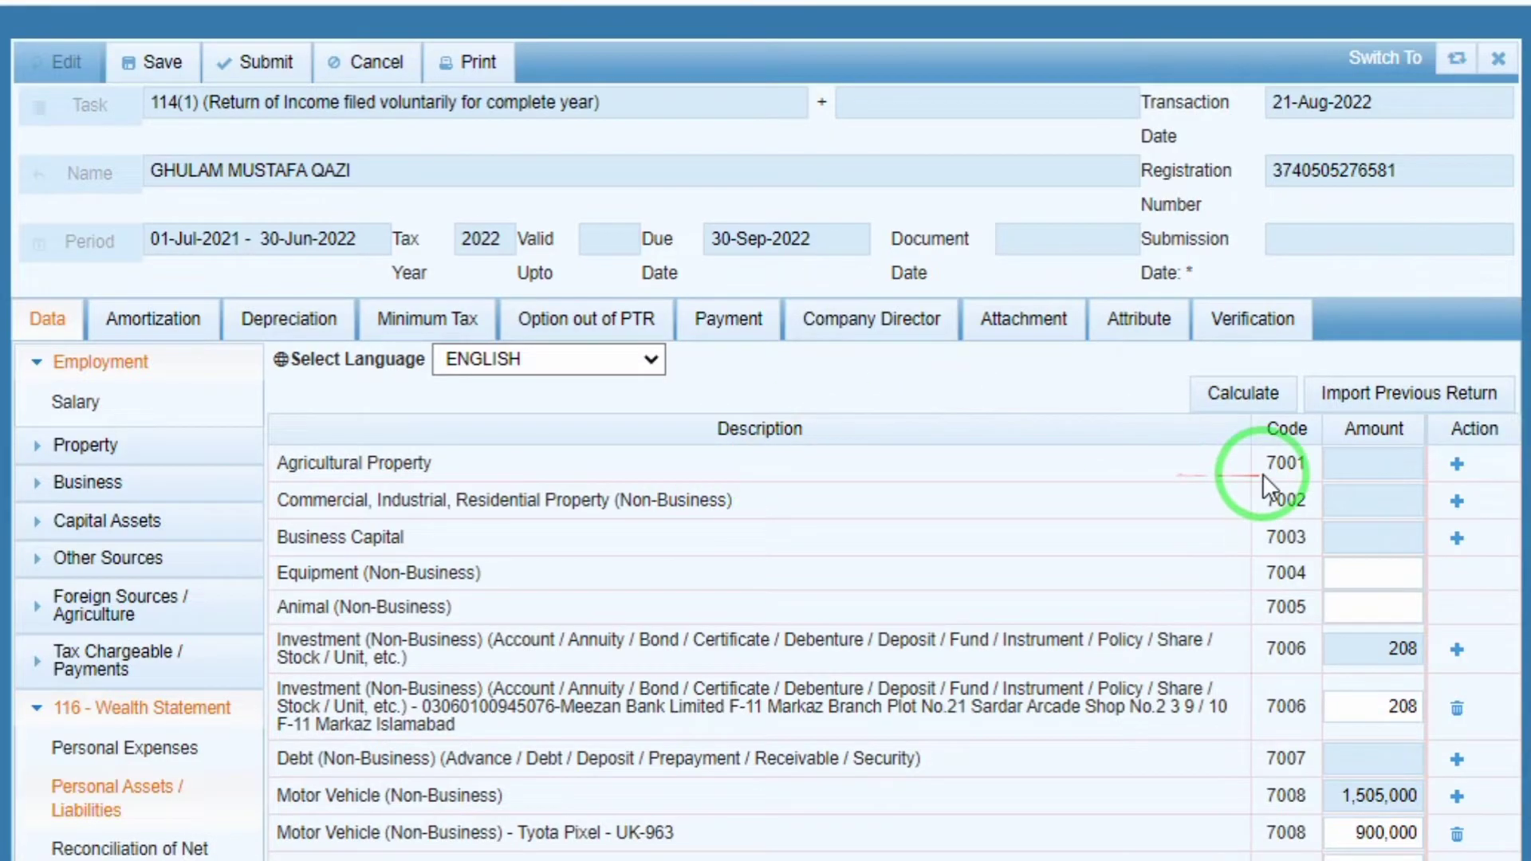
click(1458, 468)
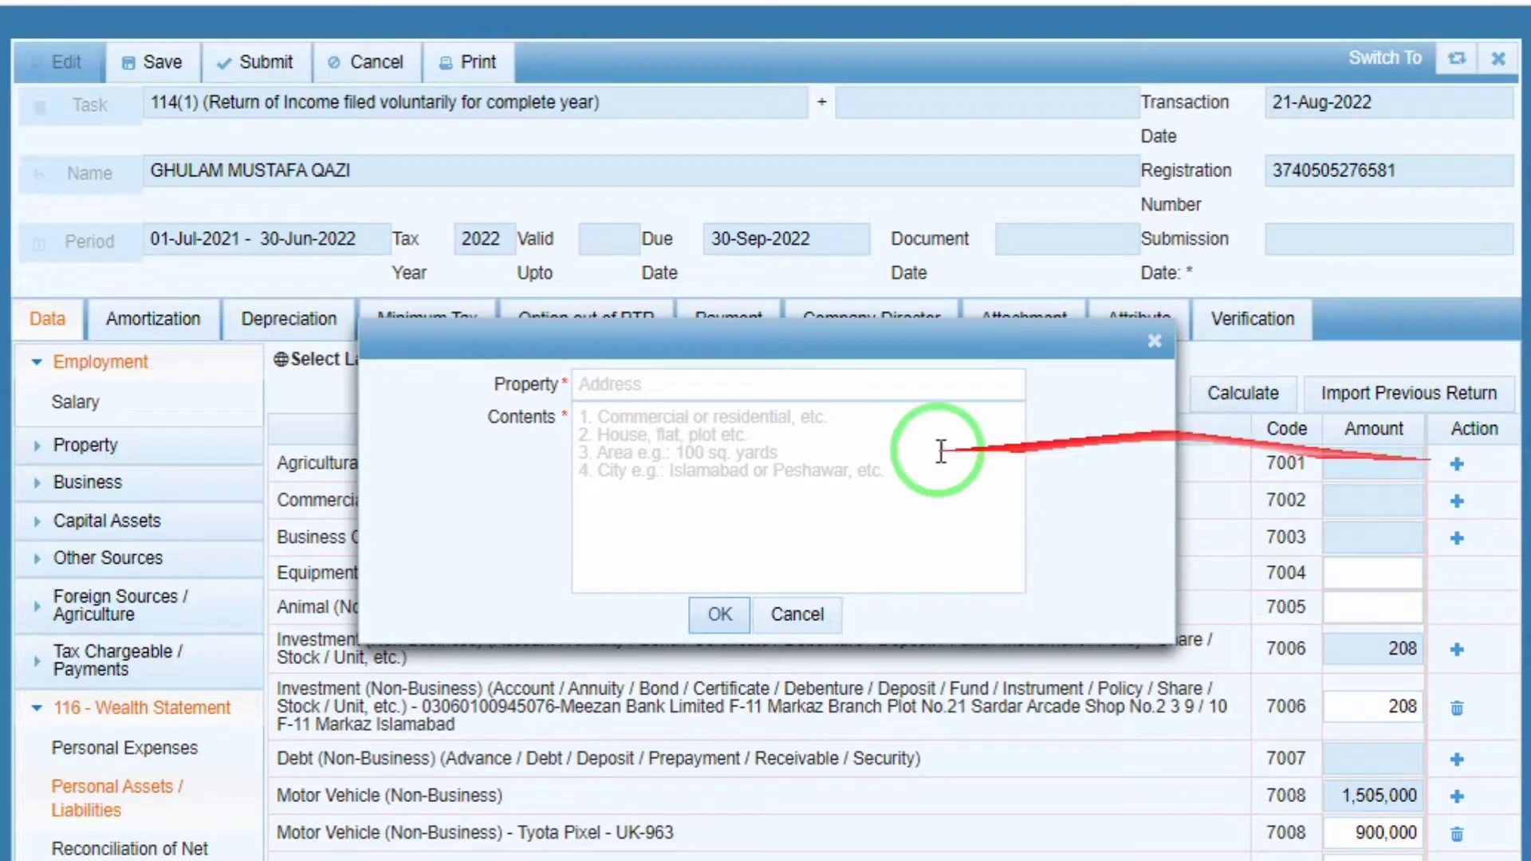
click(638, 419)
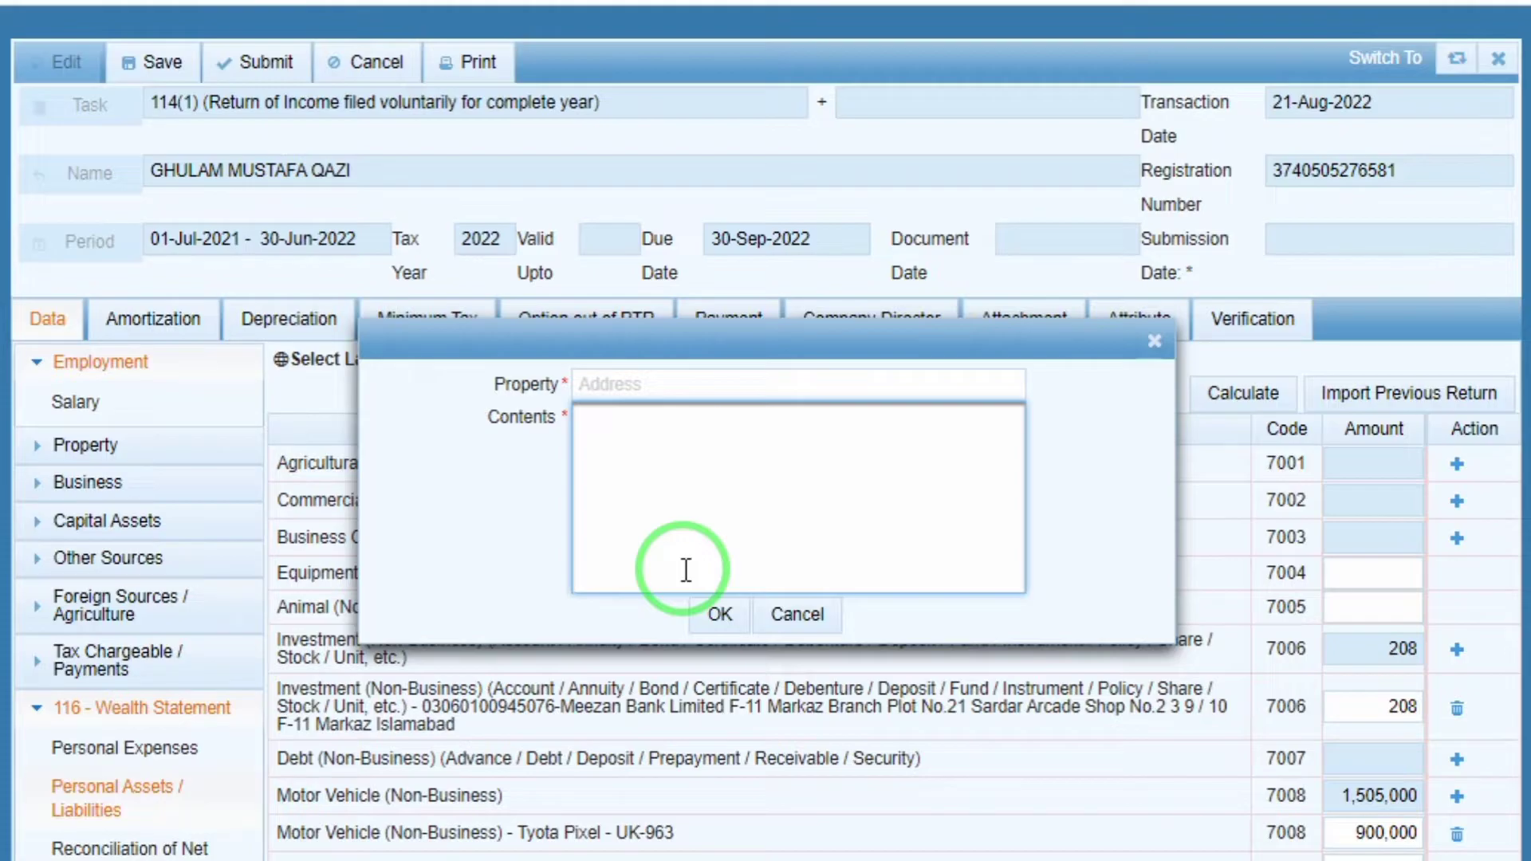
text(Village ABC, 10 kana)
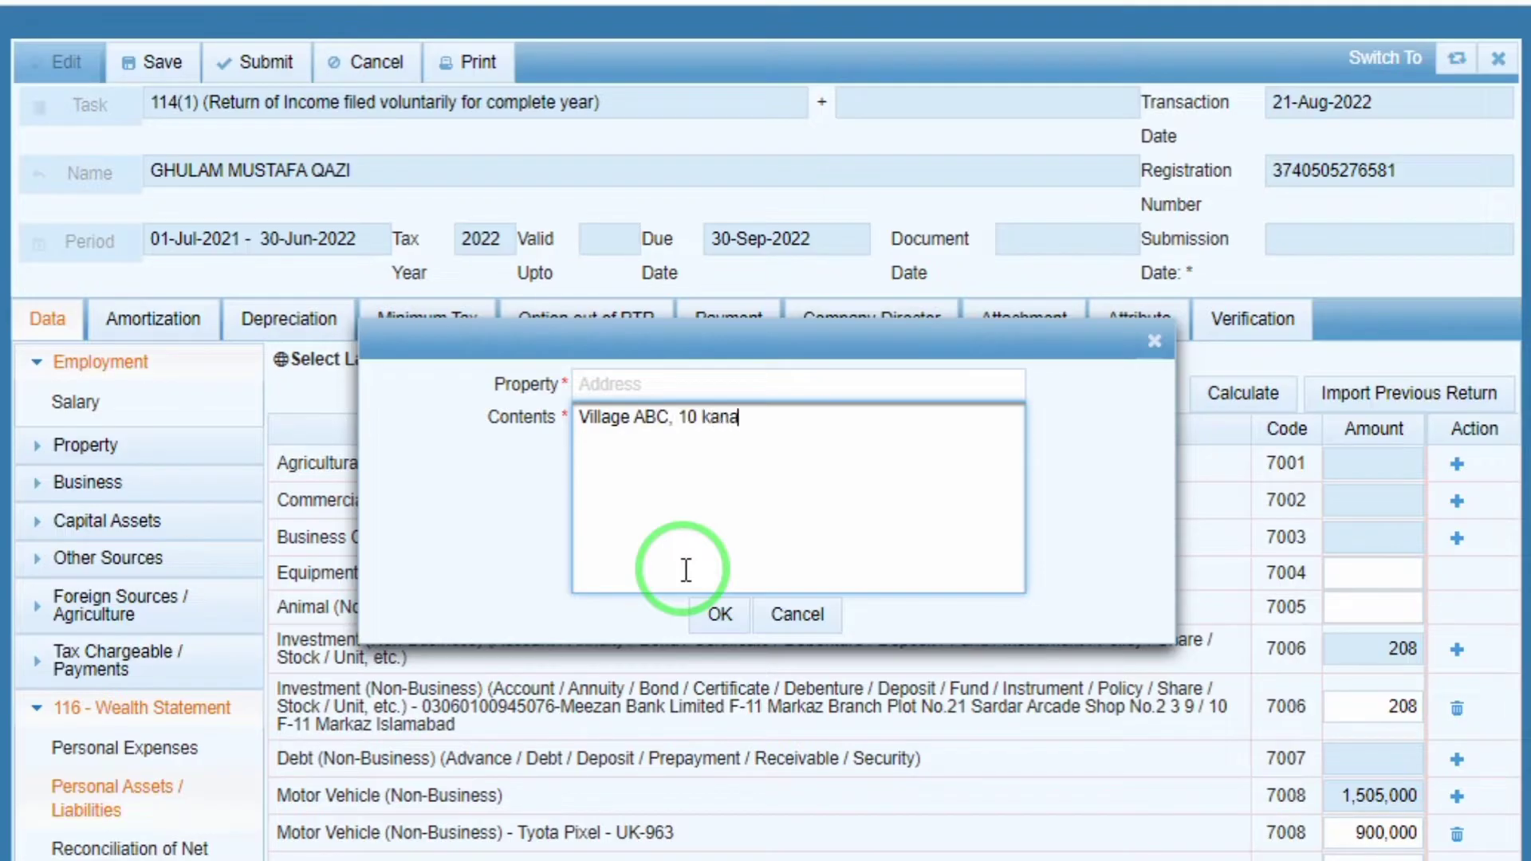
text(ls)
click(714, 616)
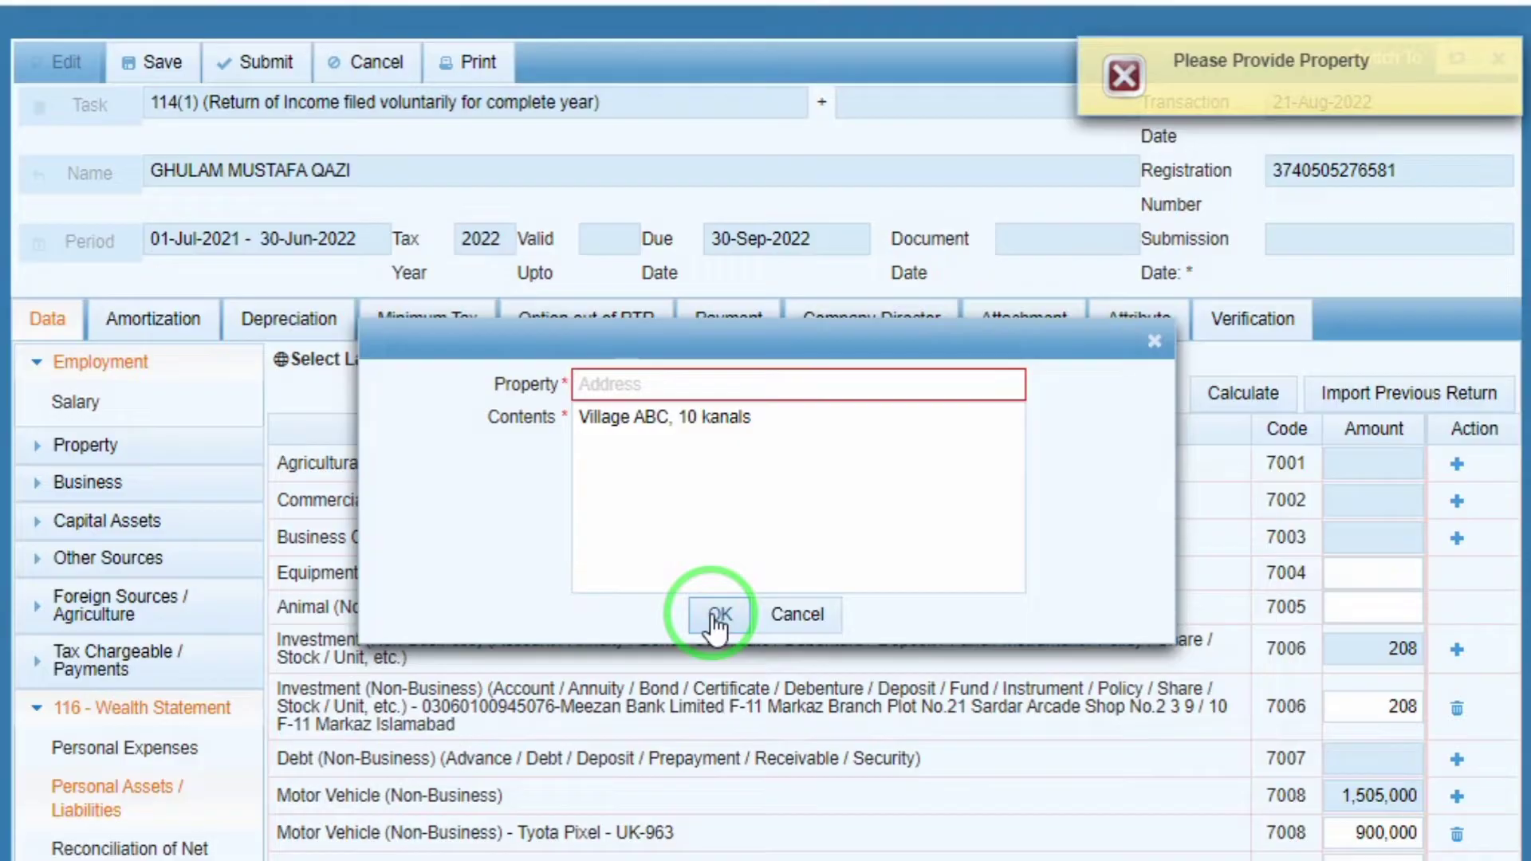
click(656, 383)
text(A)
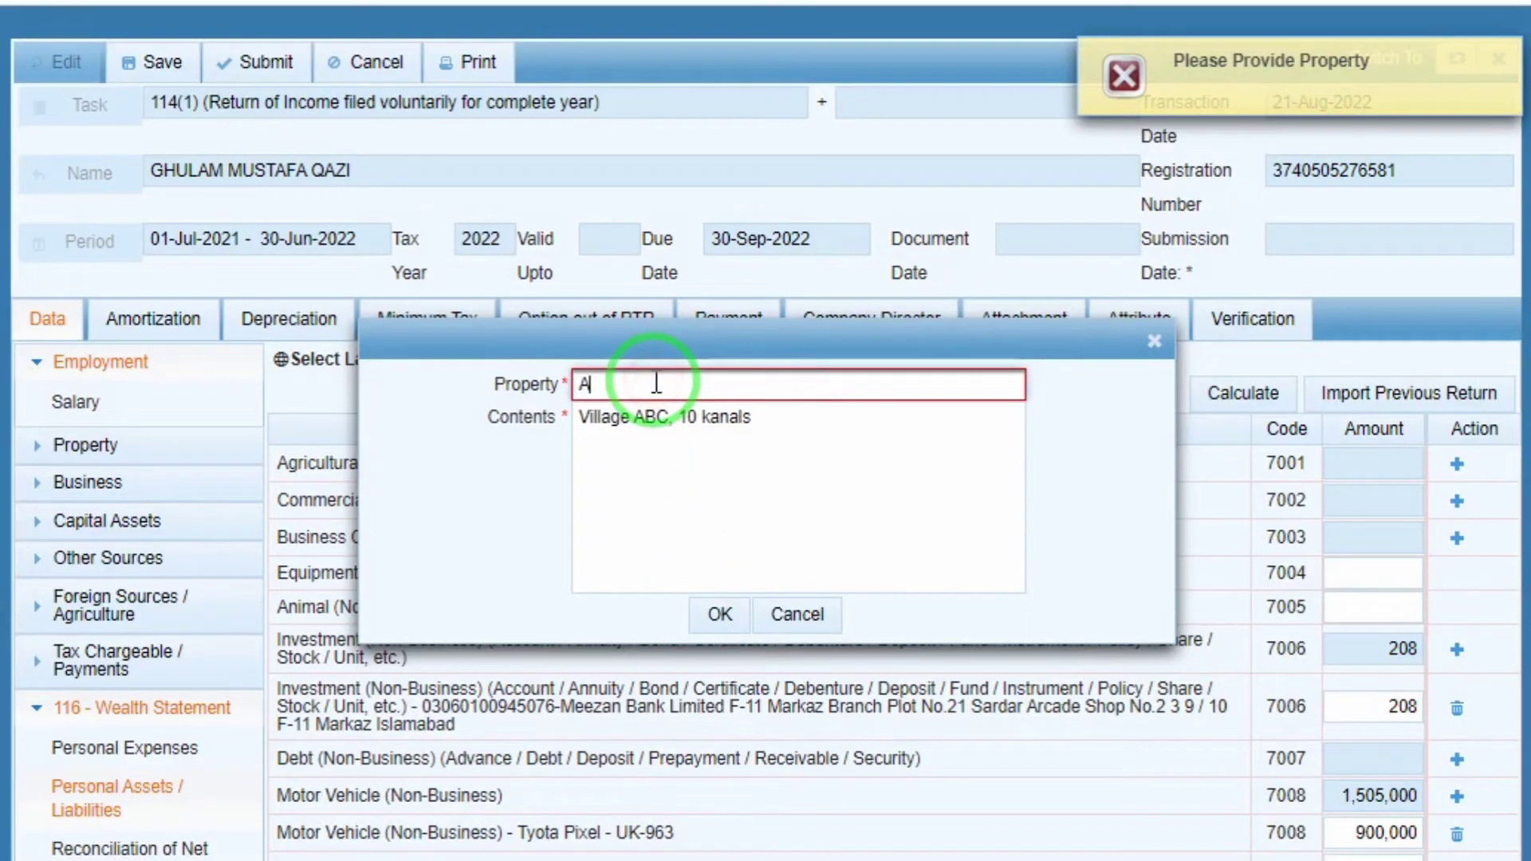
text(gricultural Property)
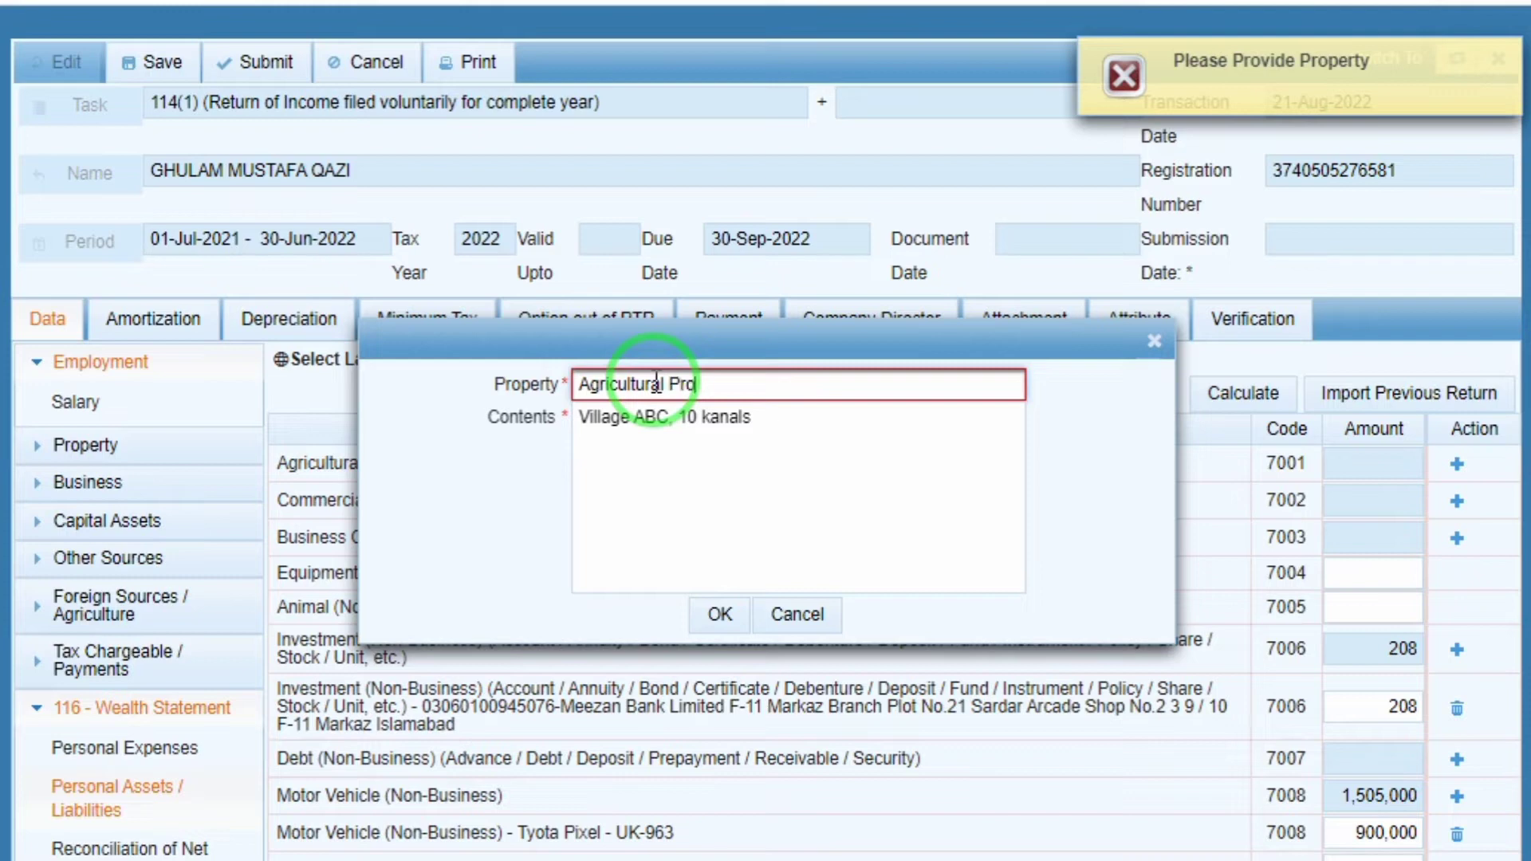
click(718, 611)
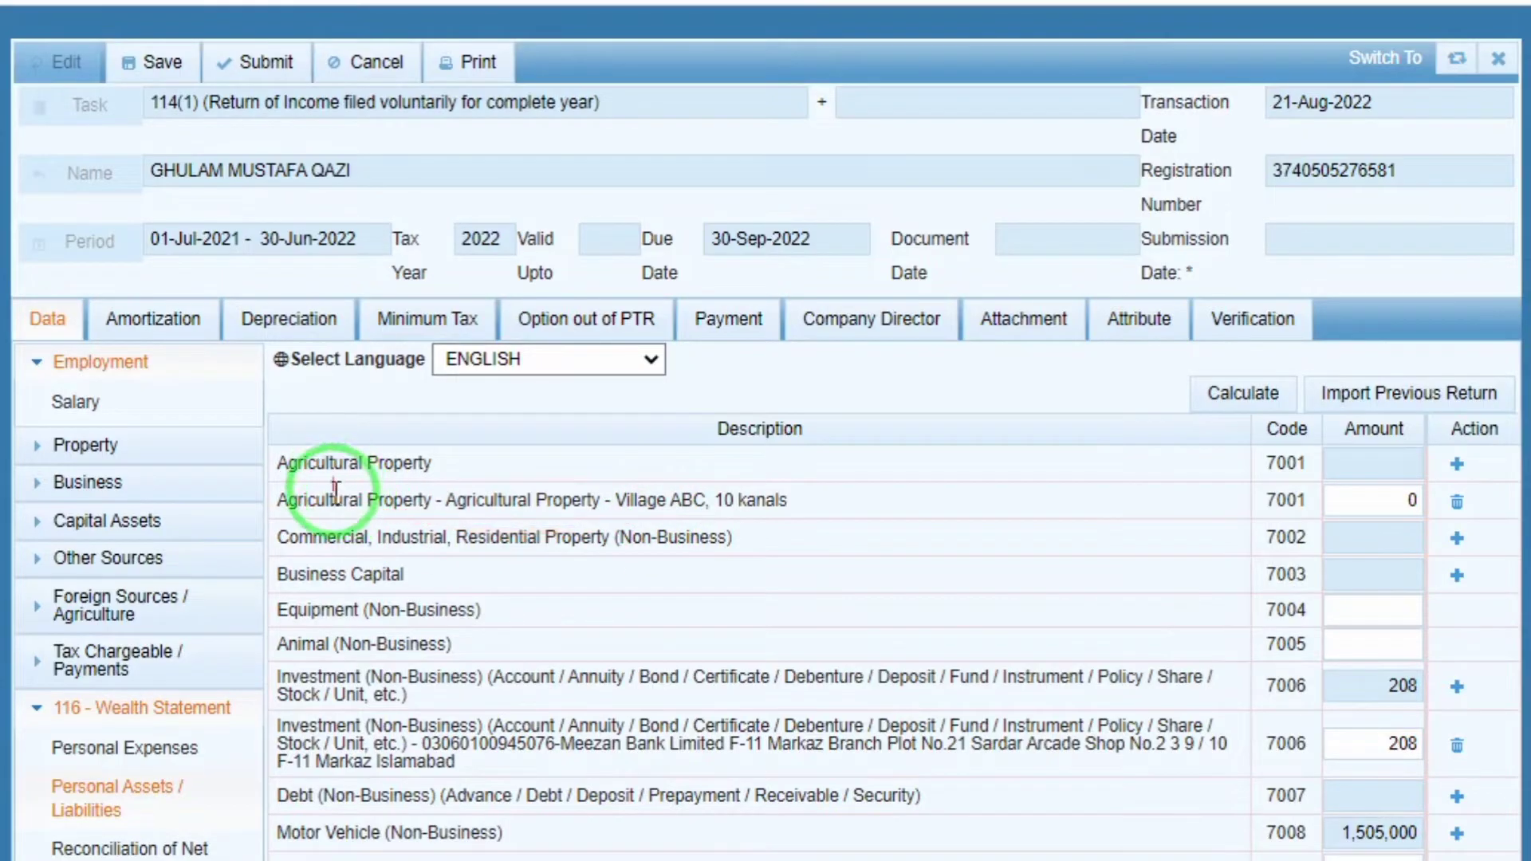
- Set the amount of the Village ABC agricultural property entry to 1,000,000
click(667, 499)
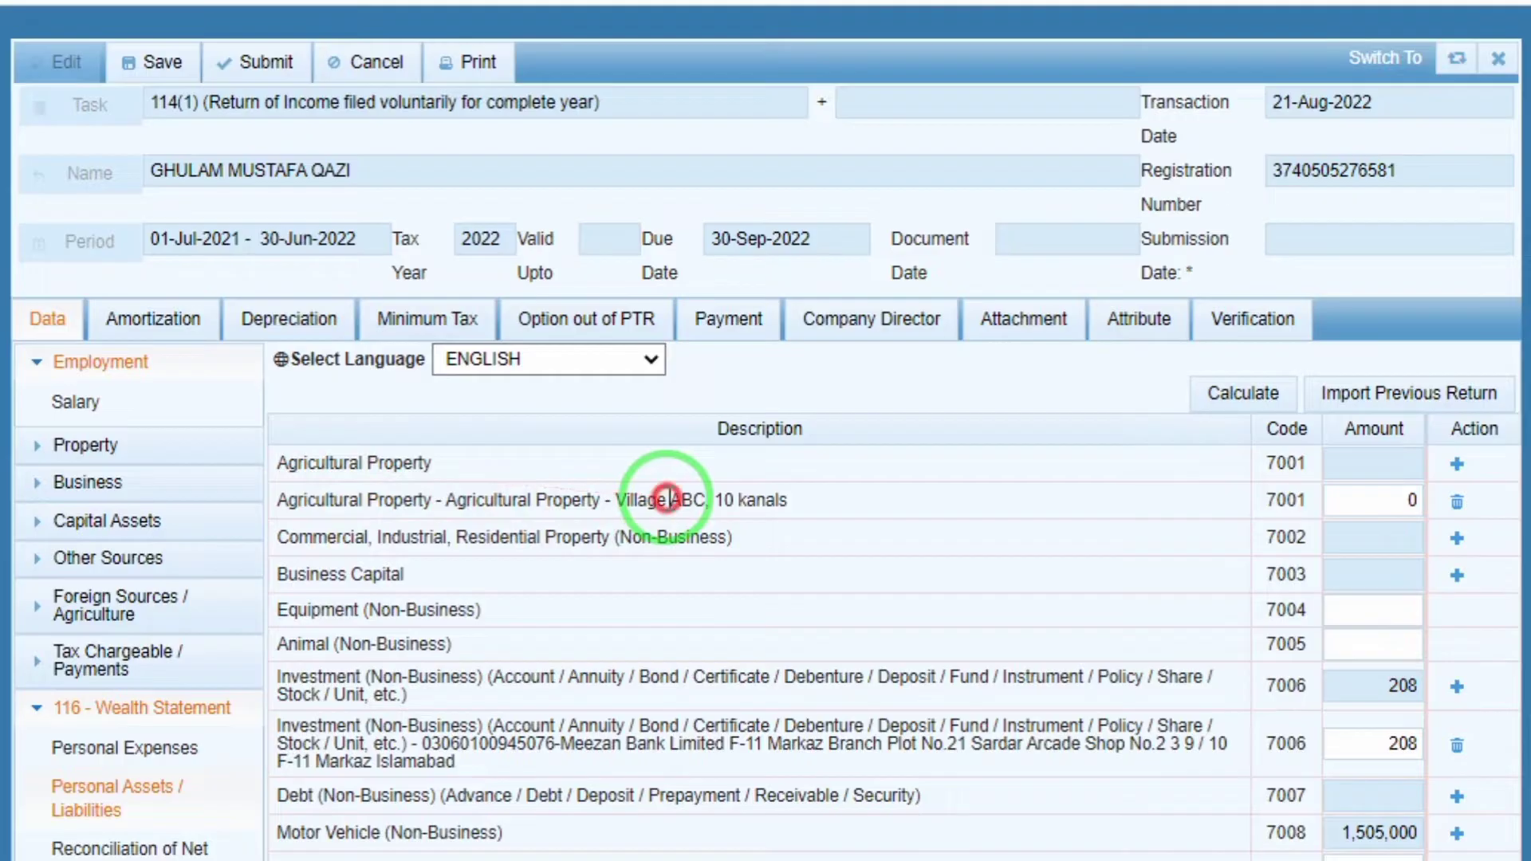
drag(614, 500, 774, 490)
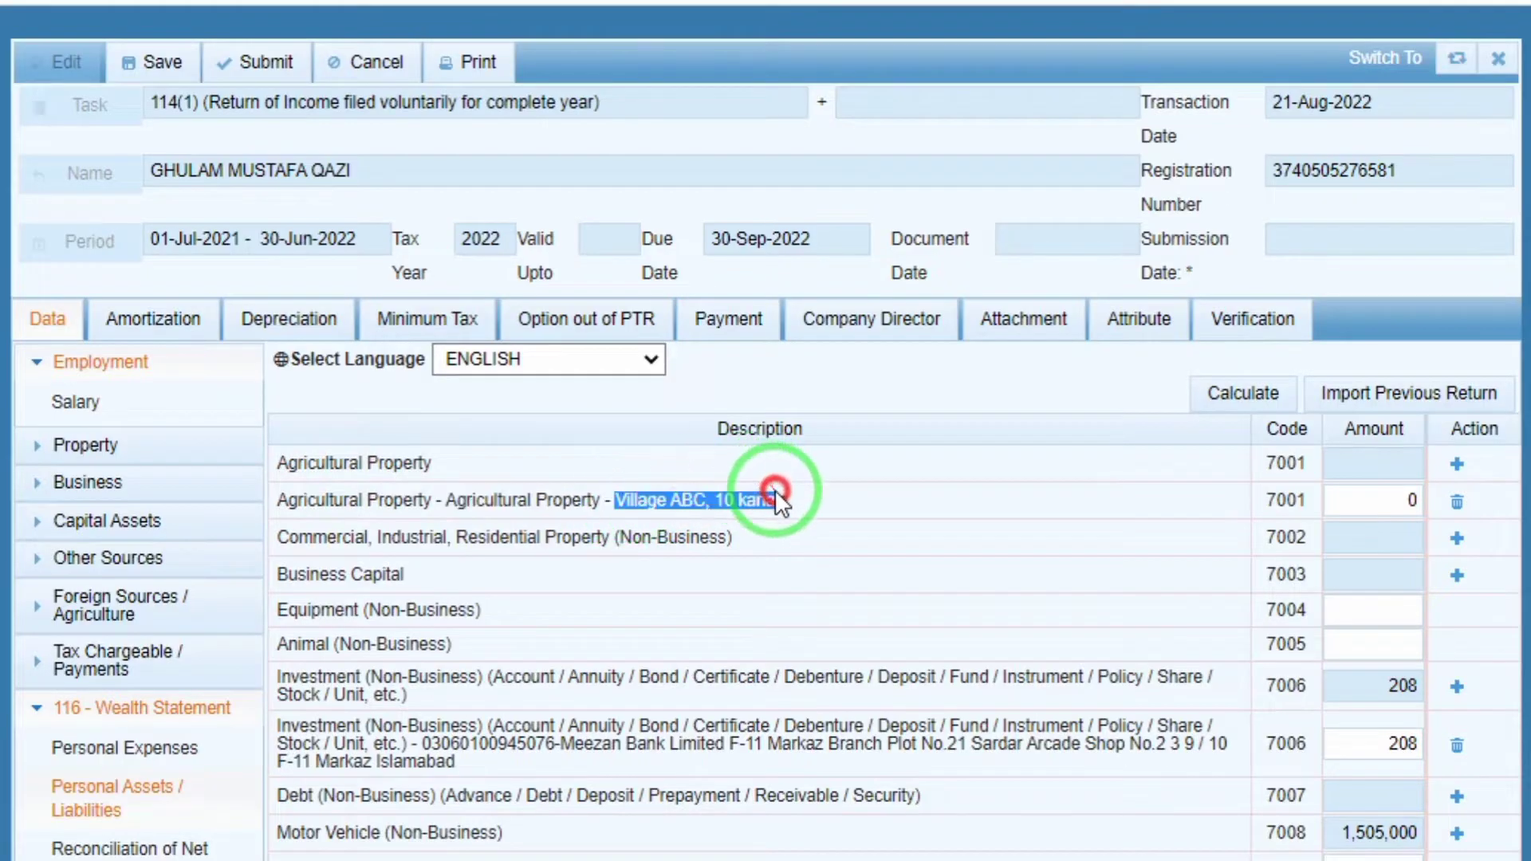
click(1360, 502)
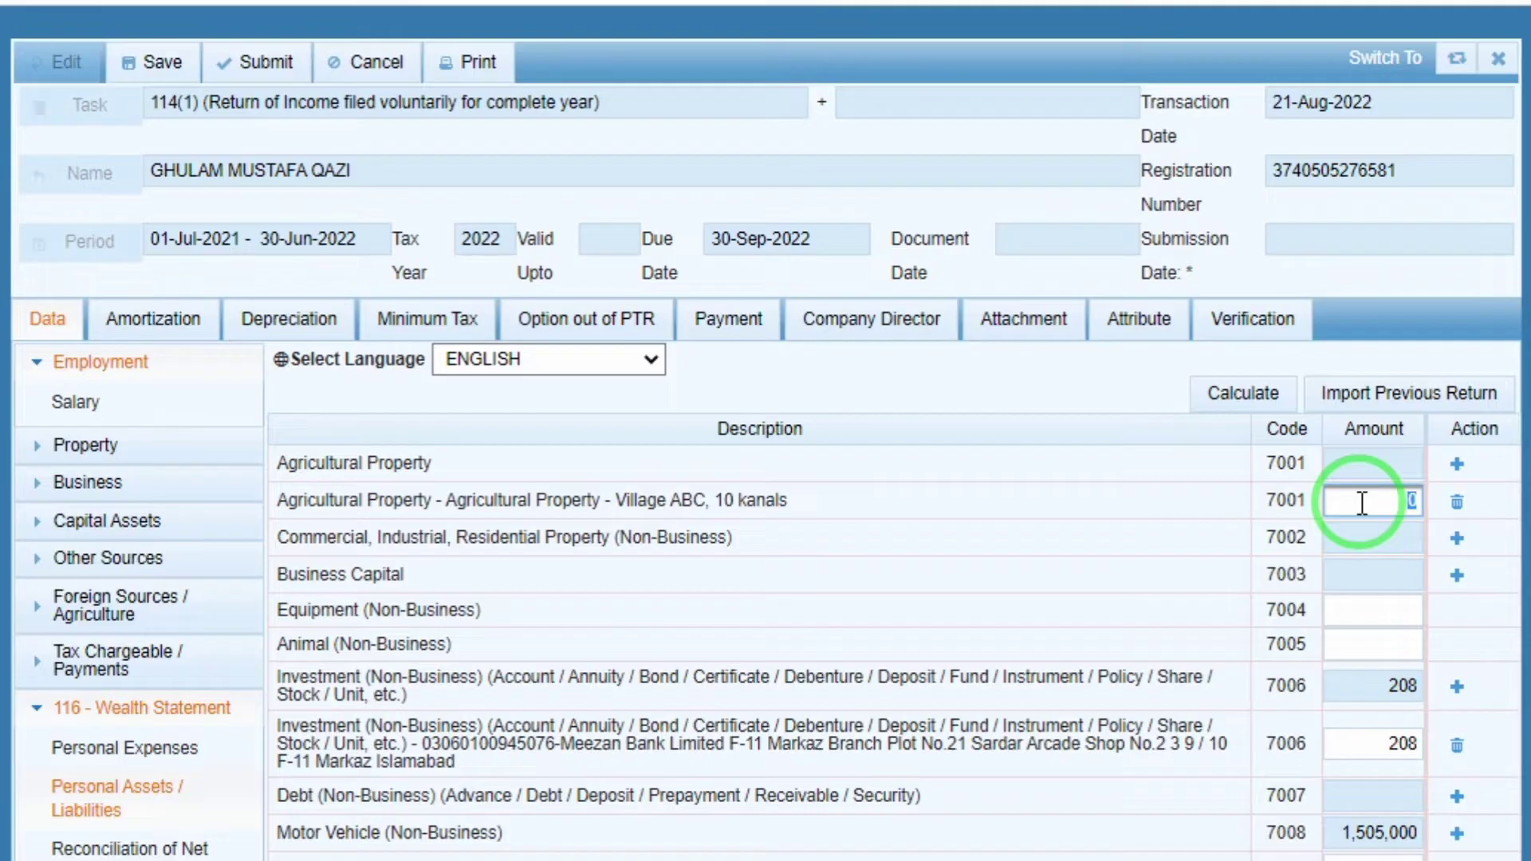
text(1000000)
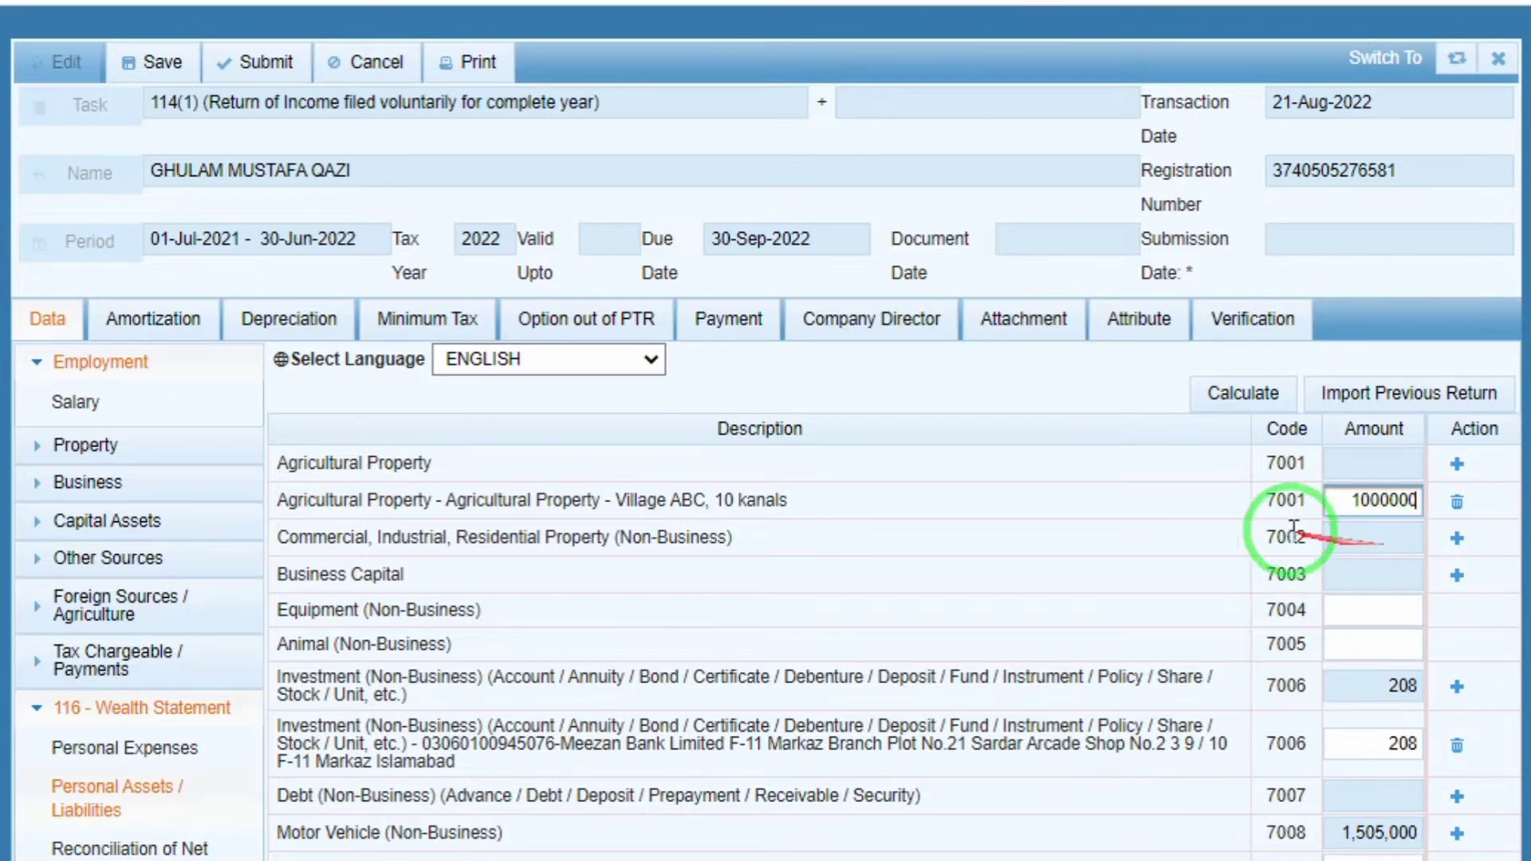
click(1242, 517)
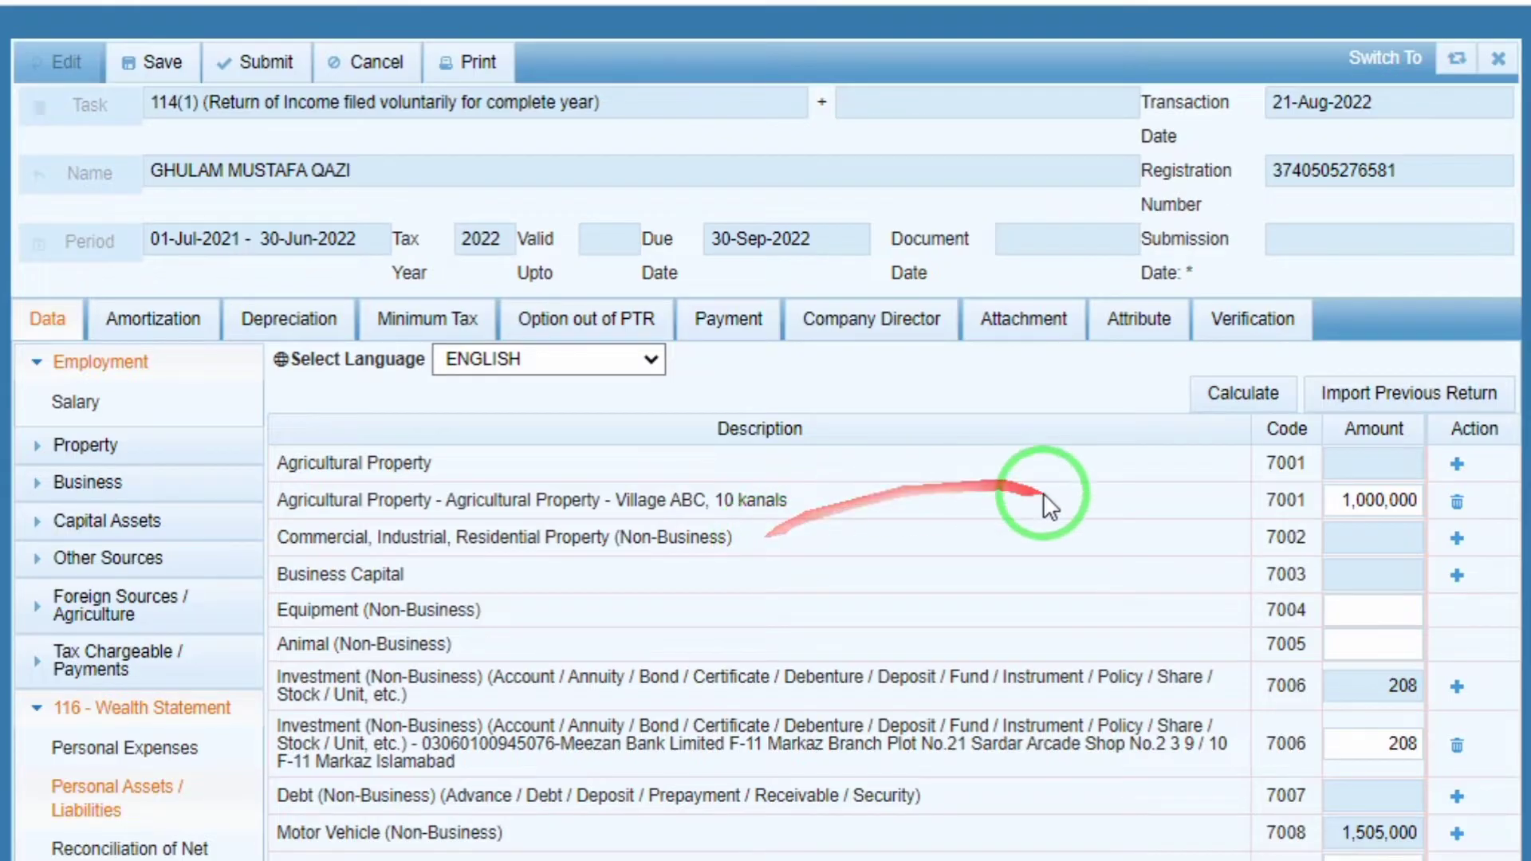
- Add an entry under Commercial, Industrial, Residential Property (7002) with property "House" and contents "assd"
click(1456, 542)
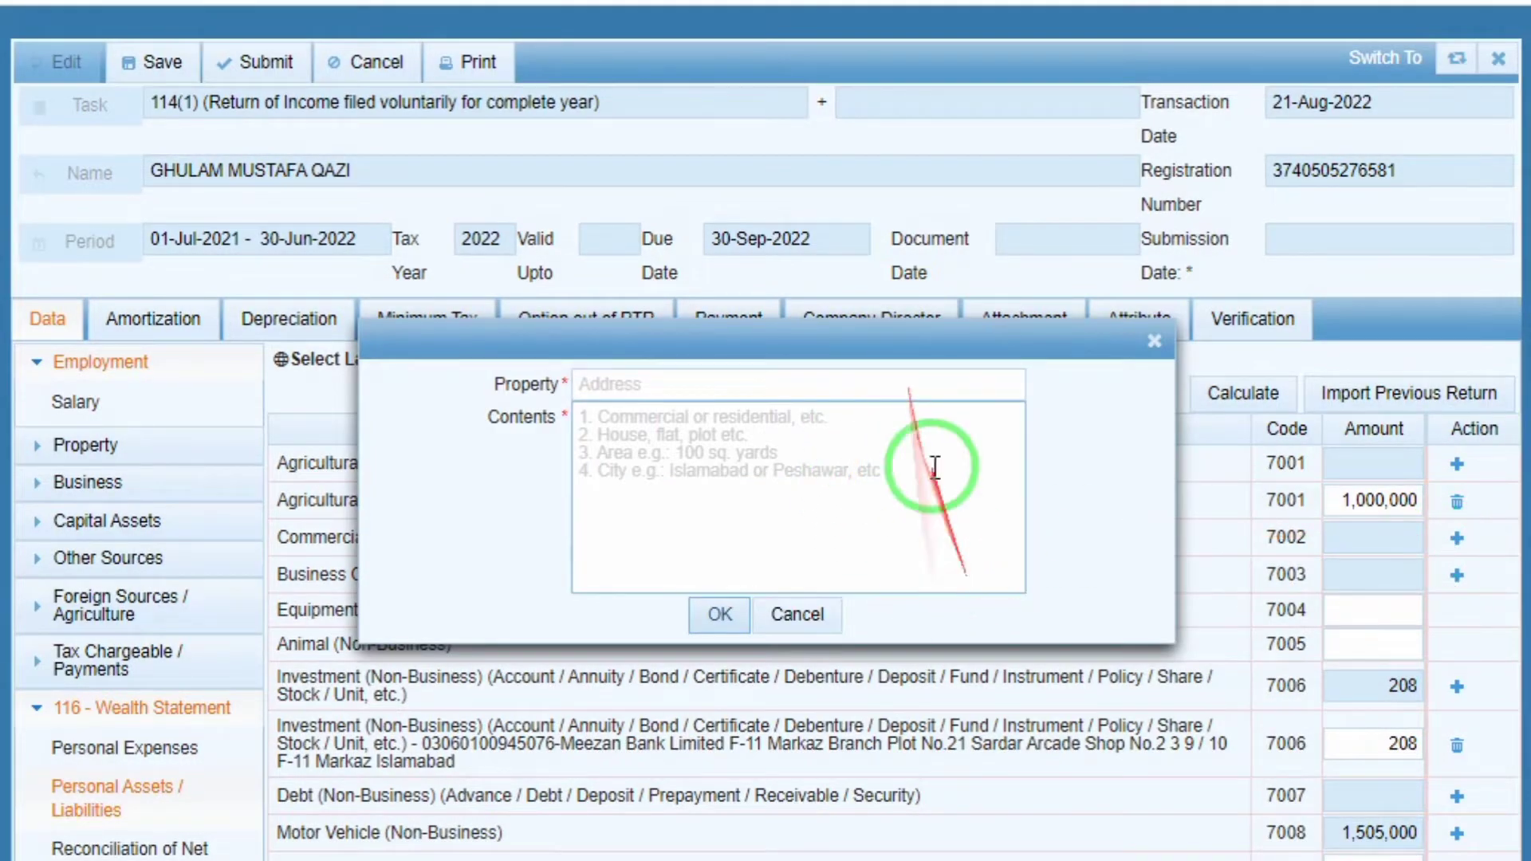
click(913, 387)
text(House)
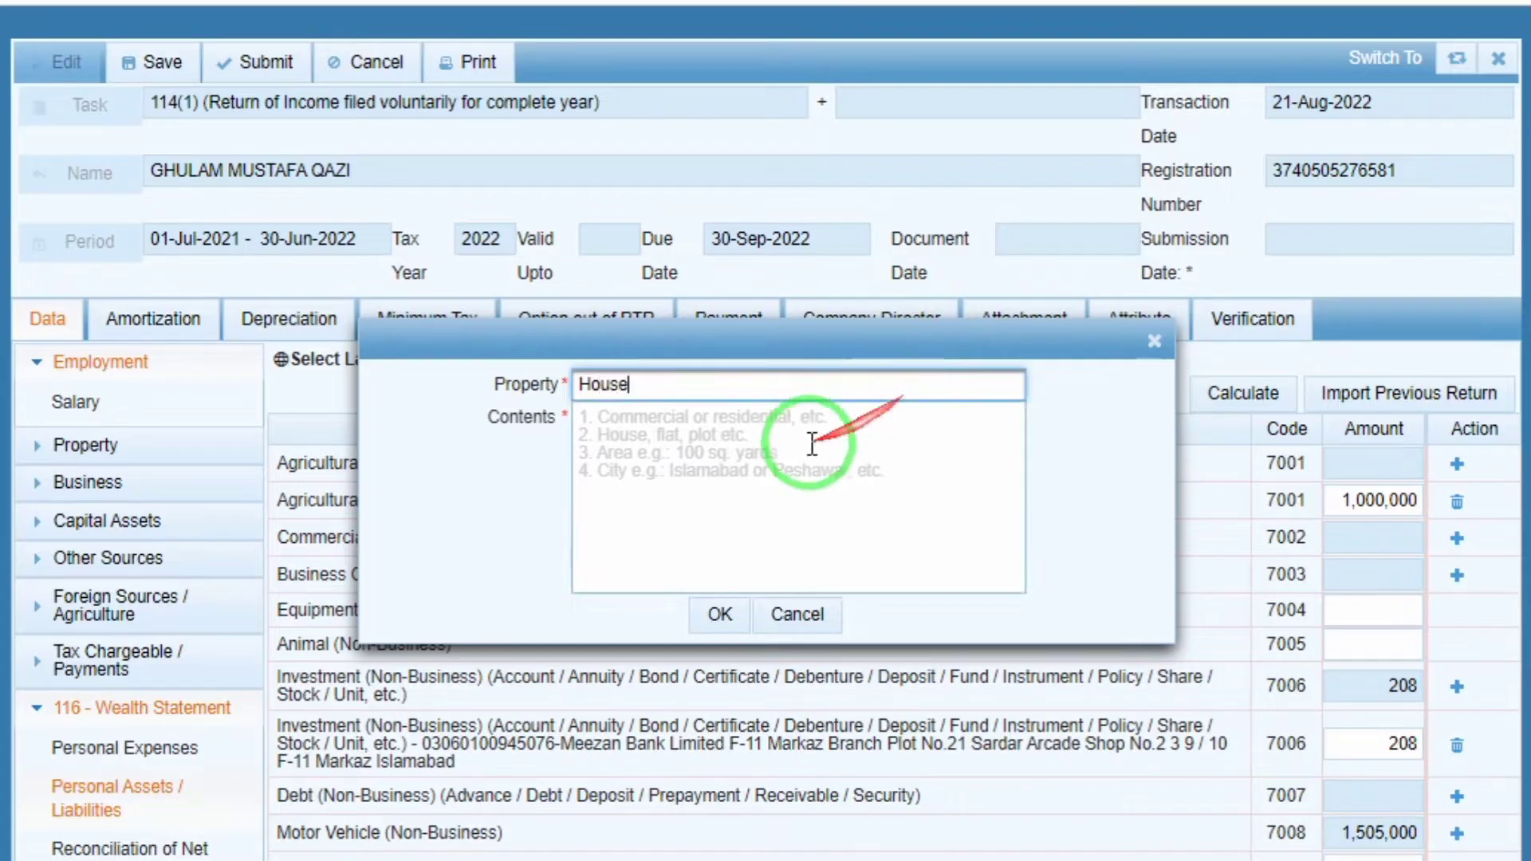
click(766, 433)
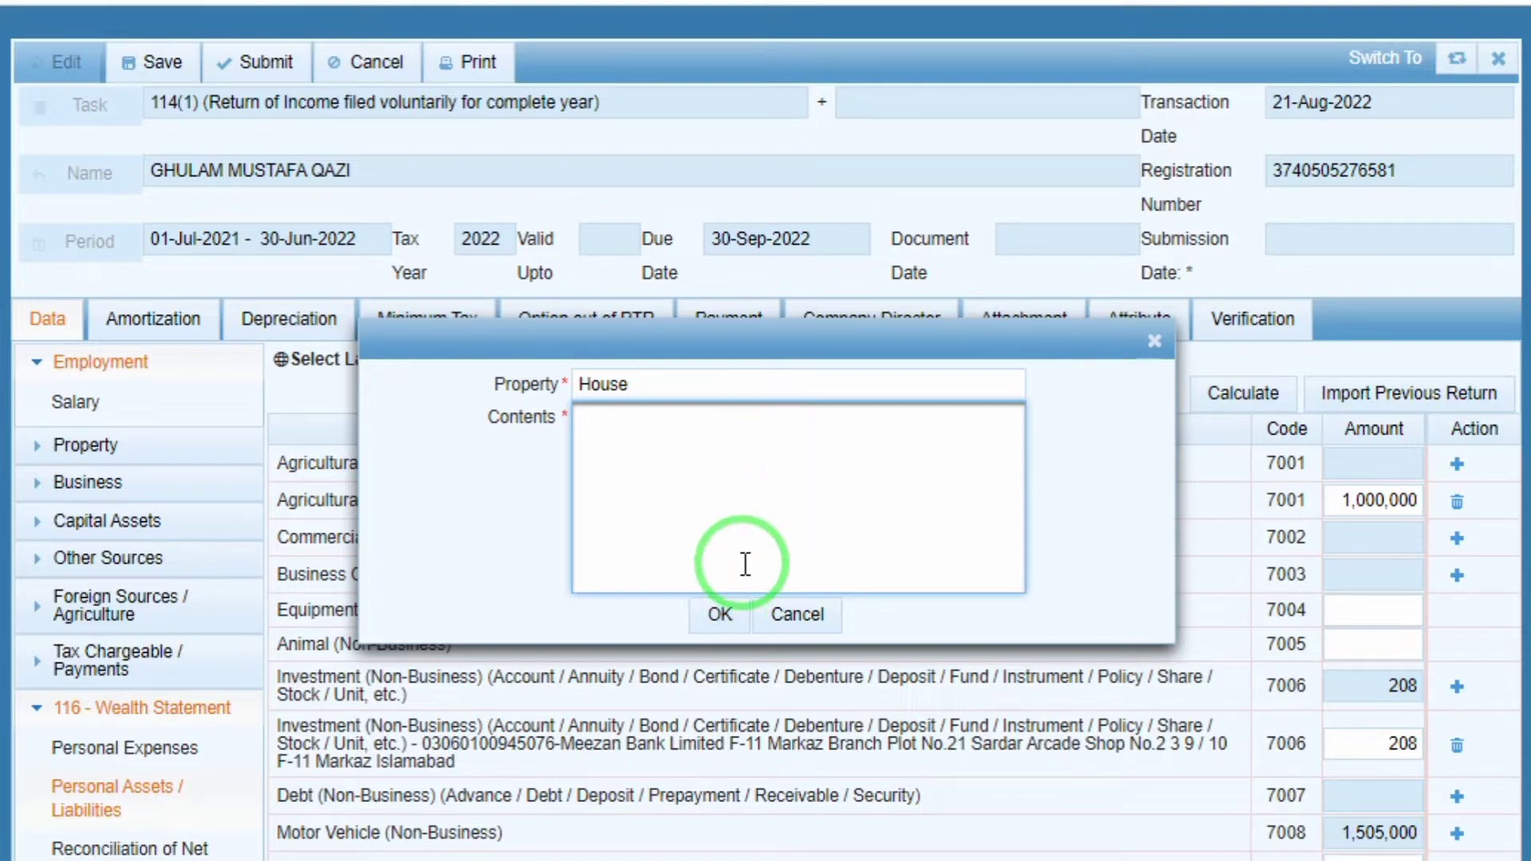
text(assd)
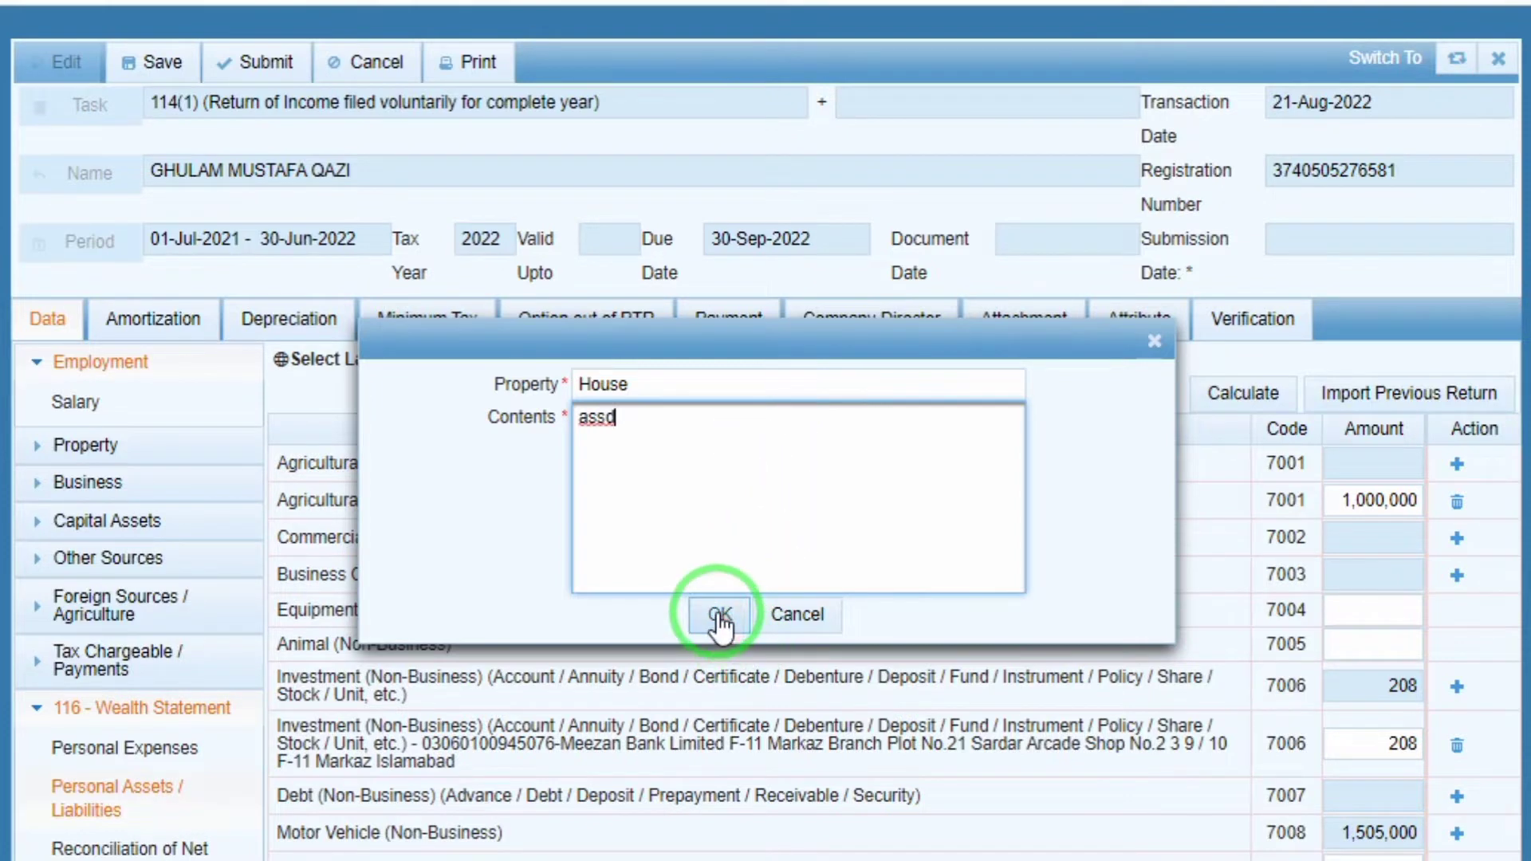
click(719, 616)
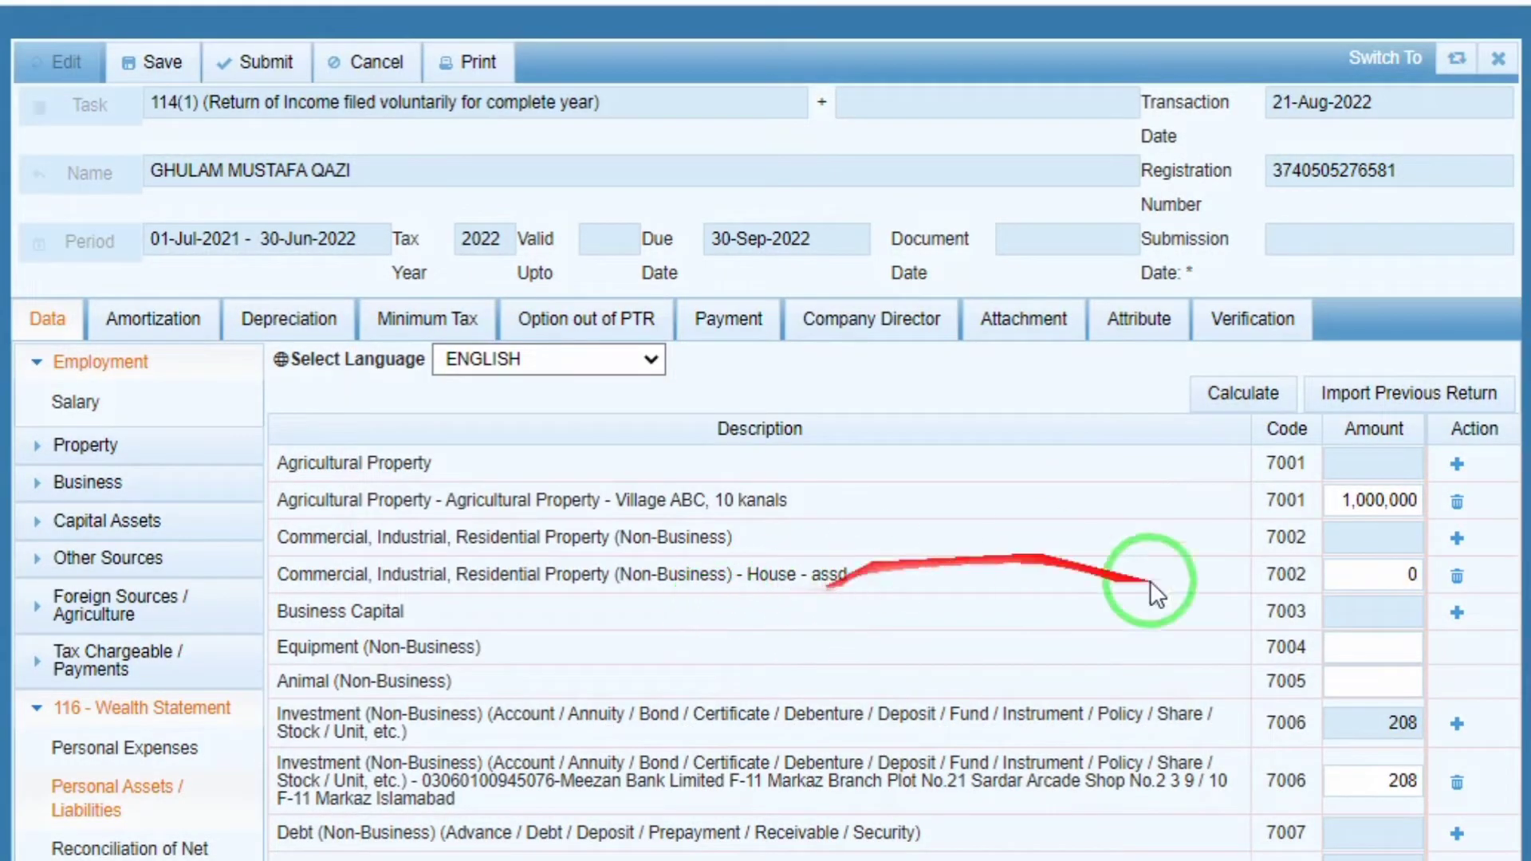
- Set the amount of the House entry under code 7002 to 12,500,000
triple_click(813, 568)
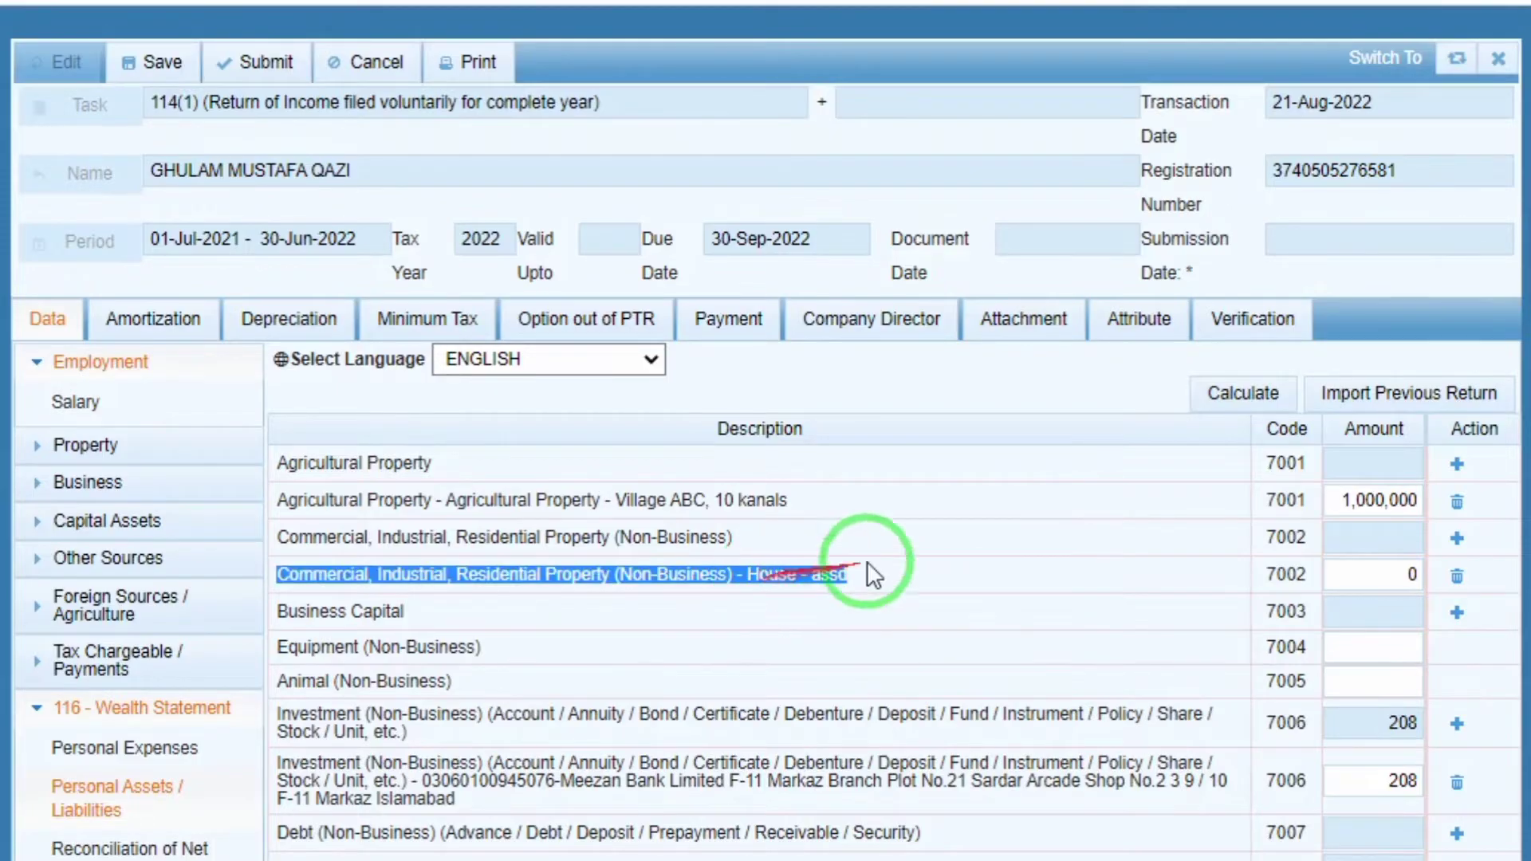
click(1384, 581)
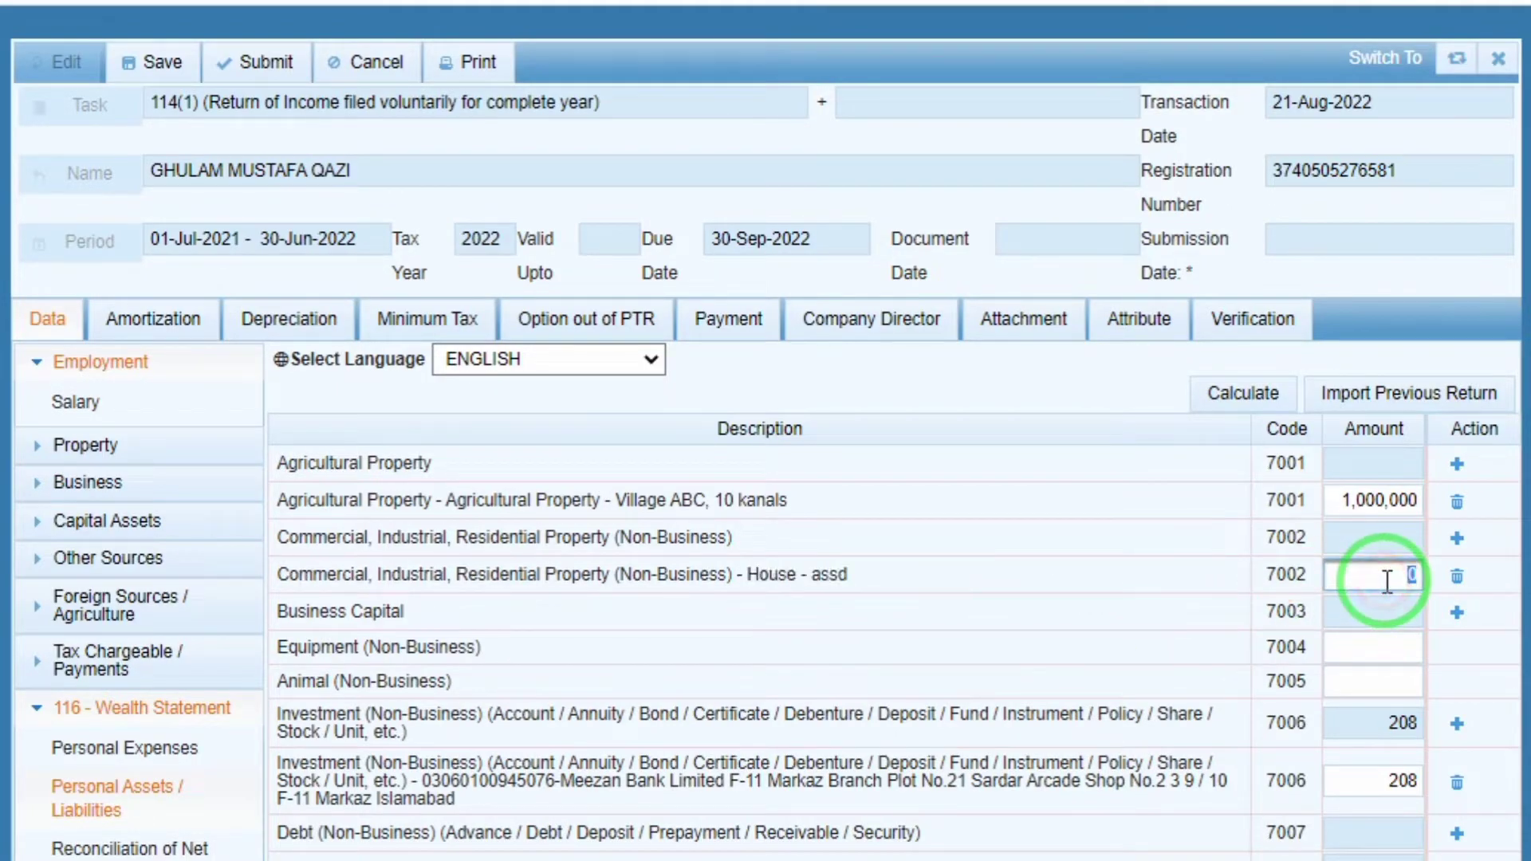
text(12500)
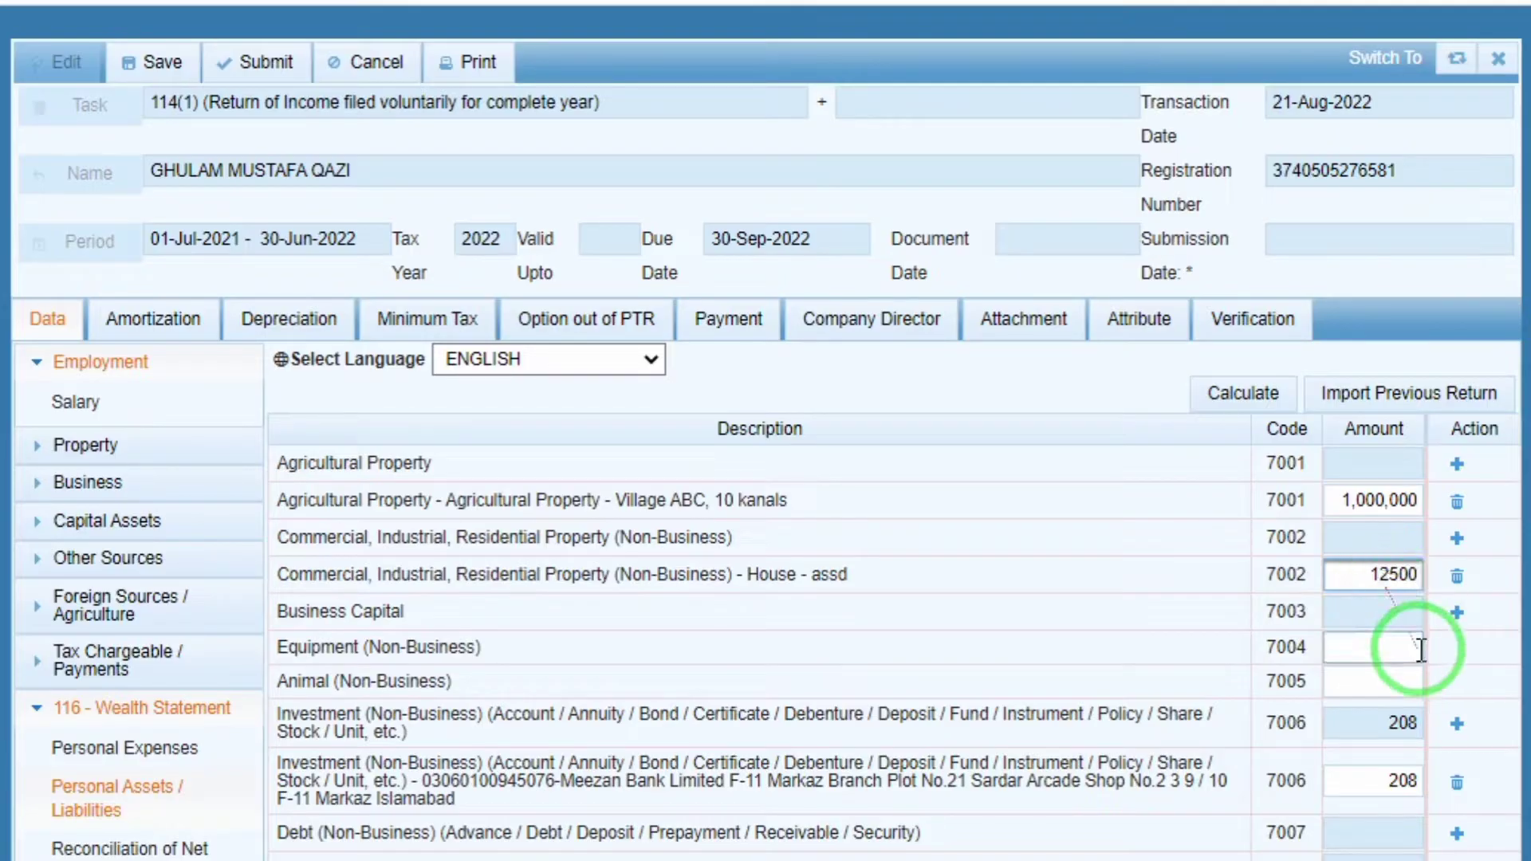
text(000)
click(1282, 645)
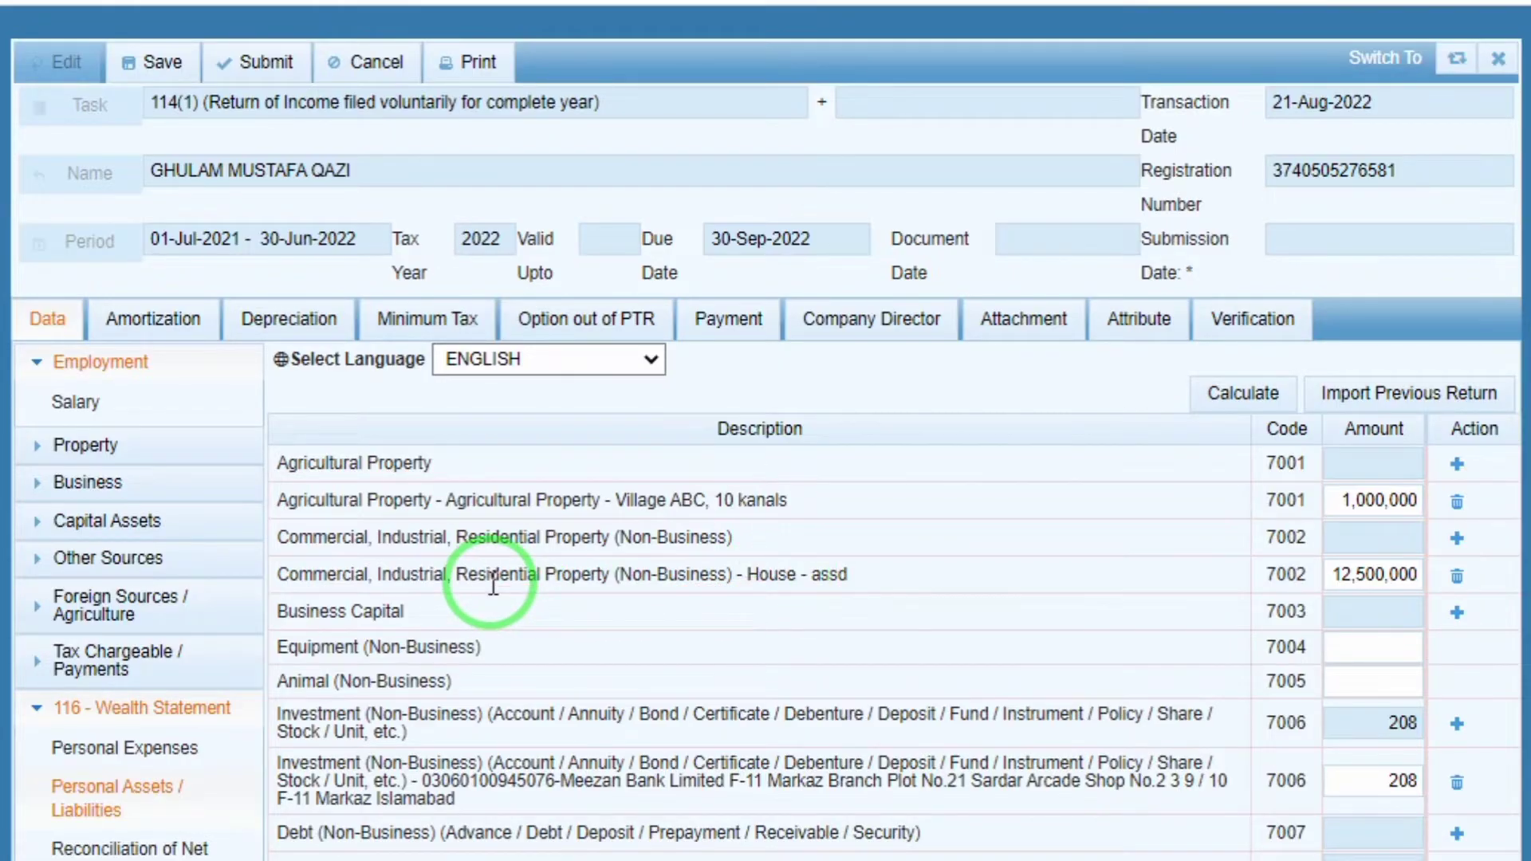
- Add an entry under Business Capital (7003) with the business name "ABC (Pvt.) Limited"
double_click(392, 611)
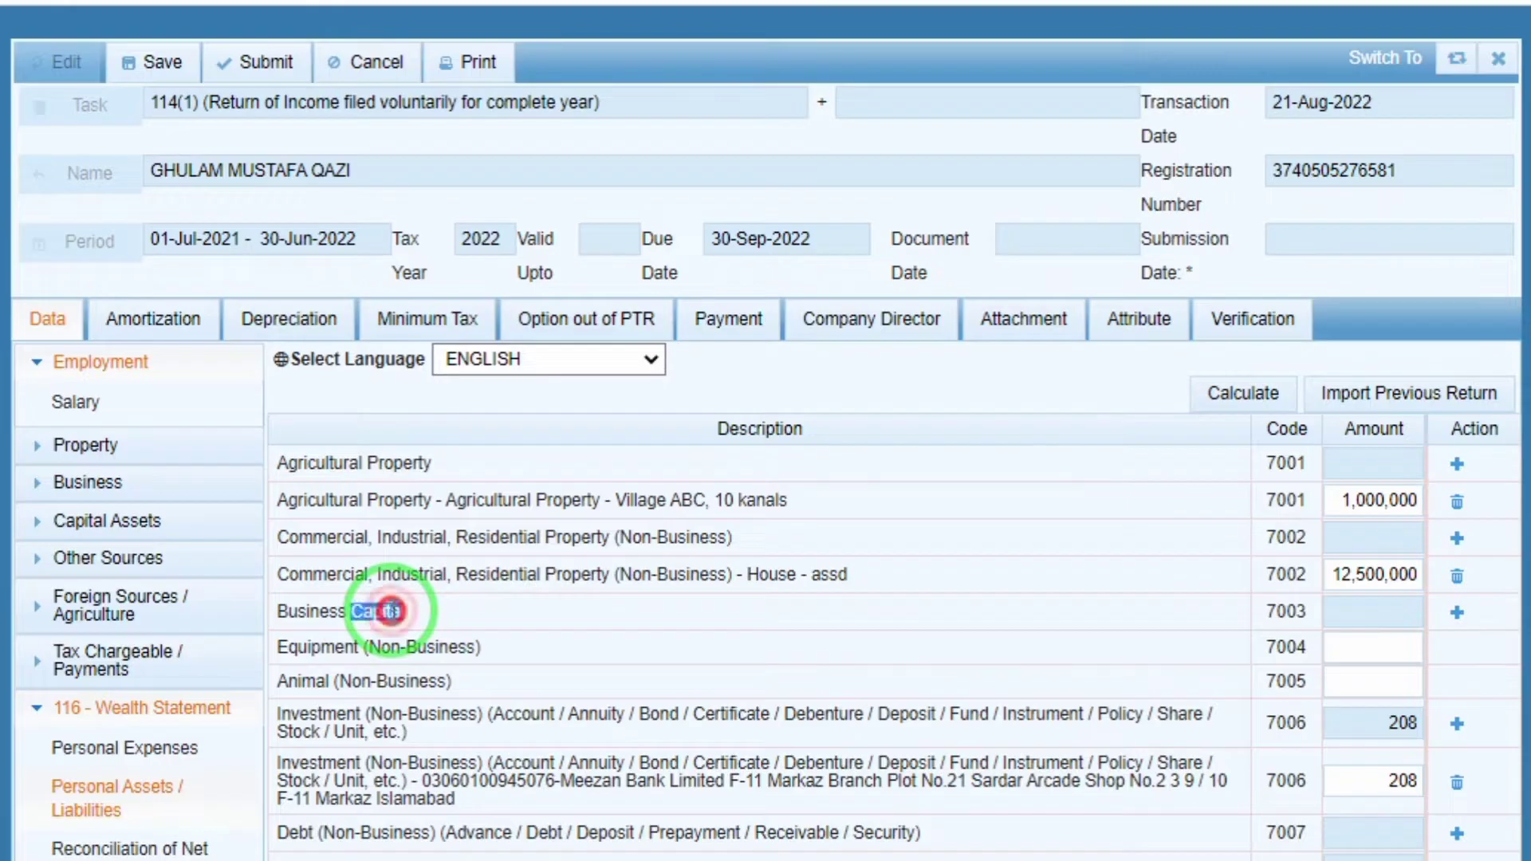
click(394, 611)
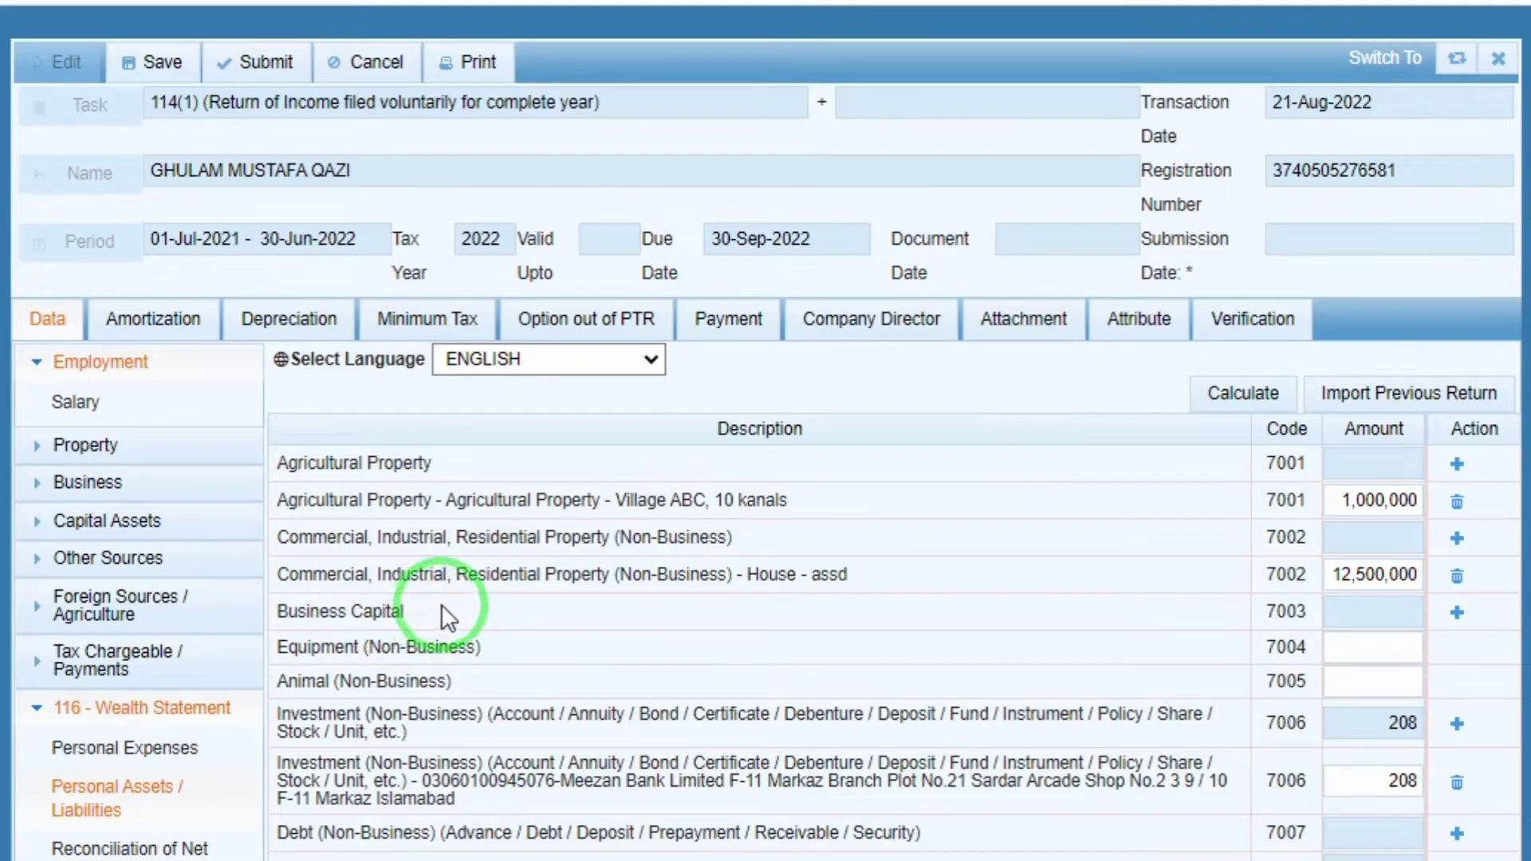
click(1464, 616)
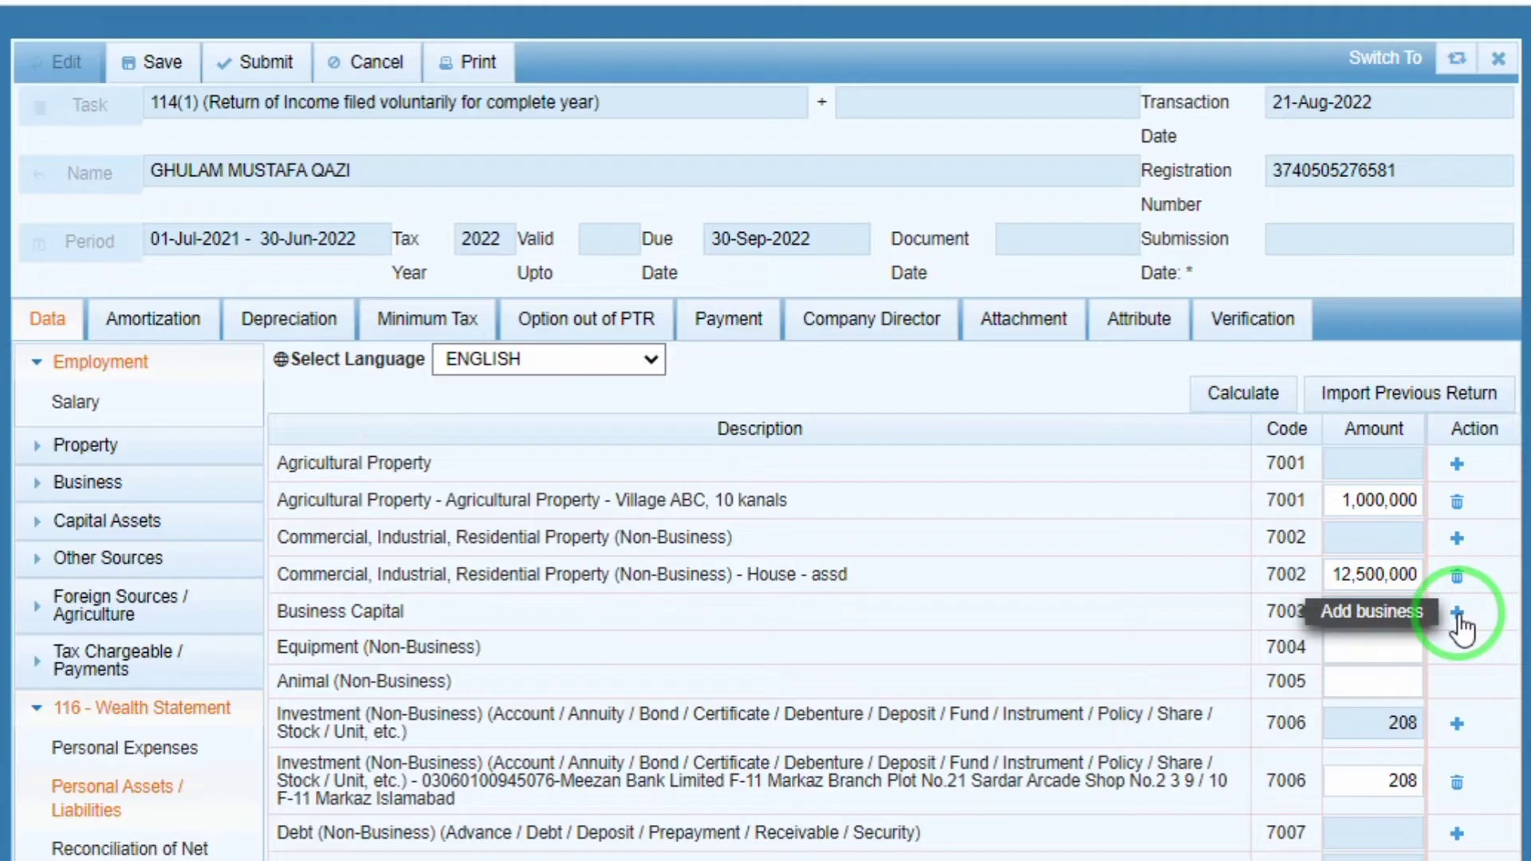
click(1458, 614)
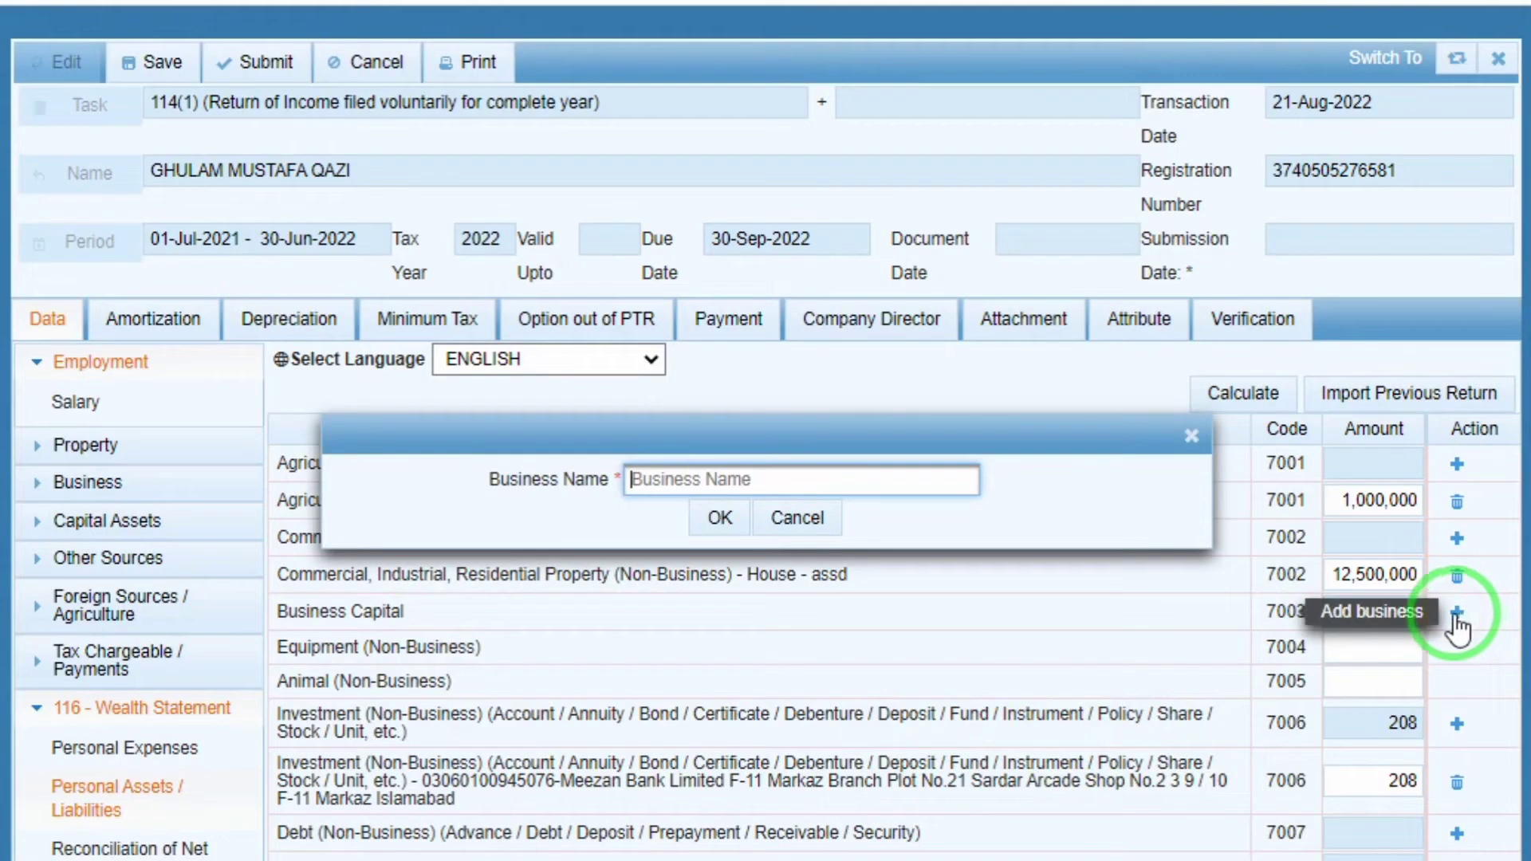
text(ABC)
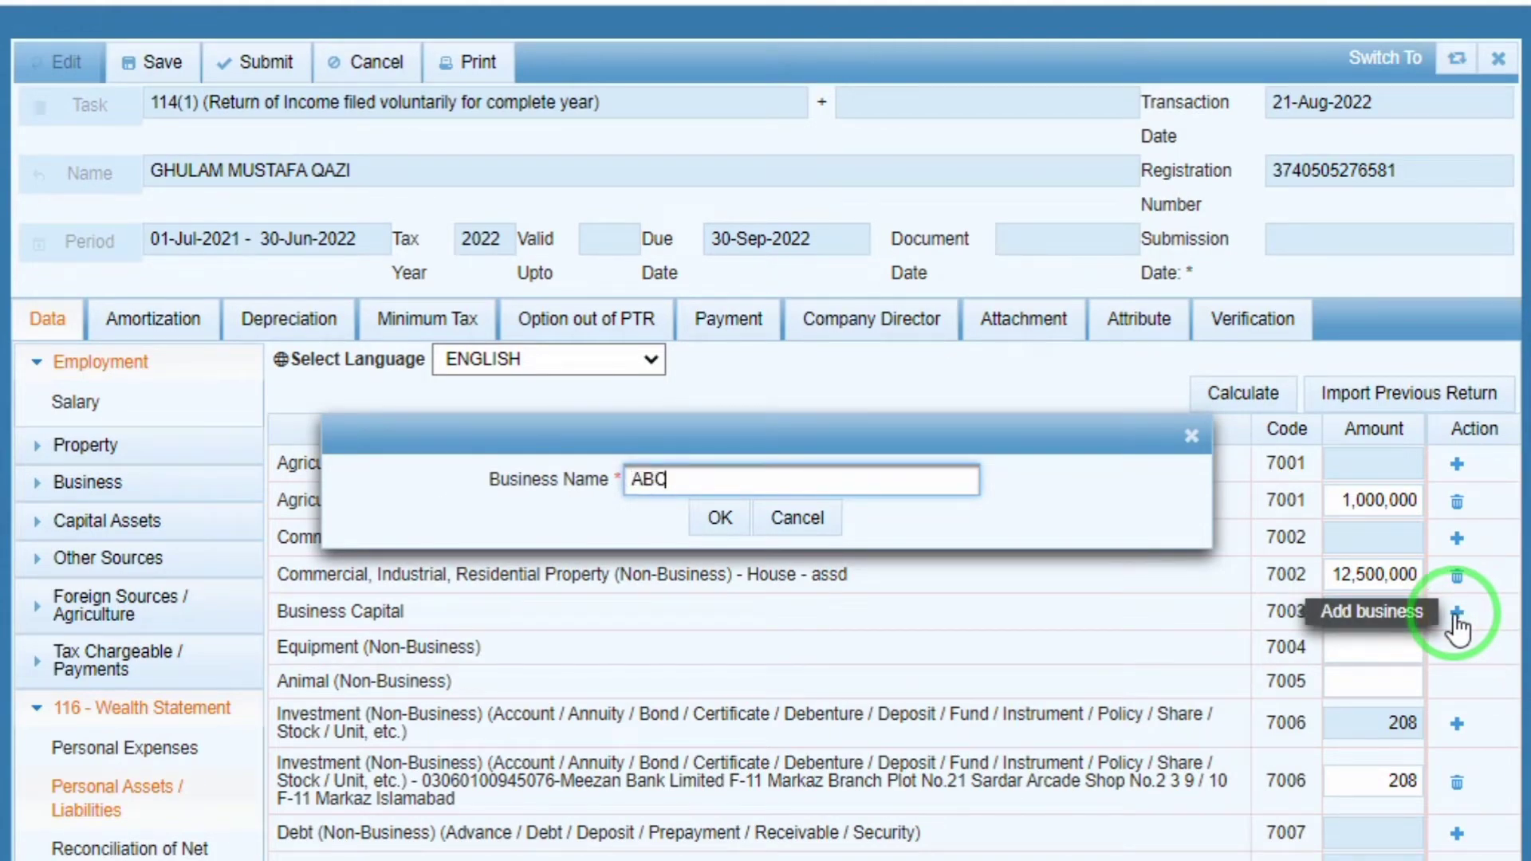
text( (Pvt.) Limited)
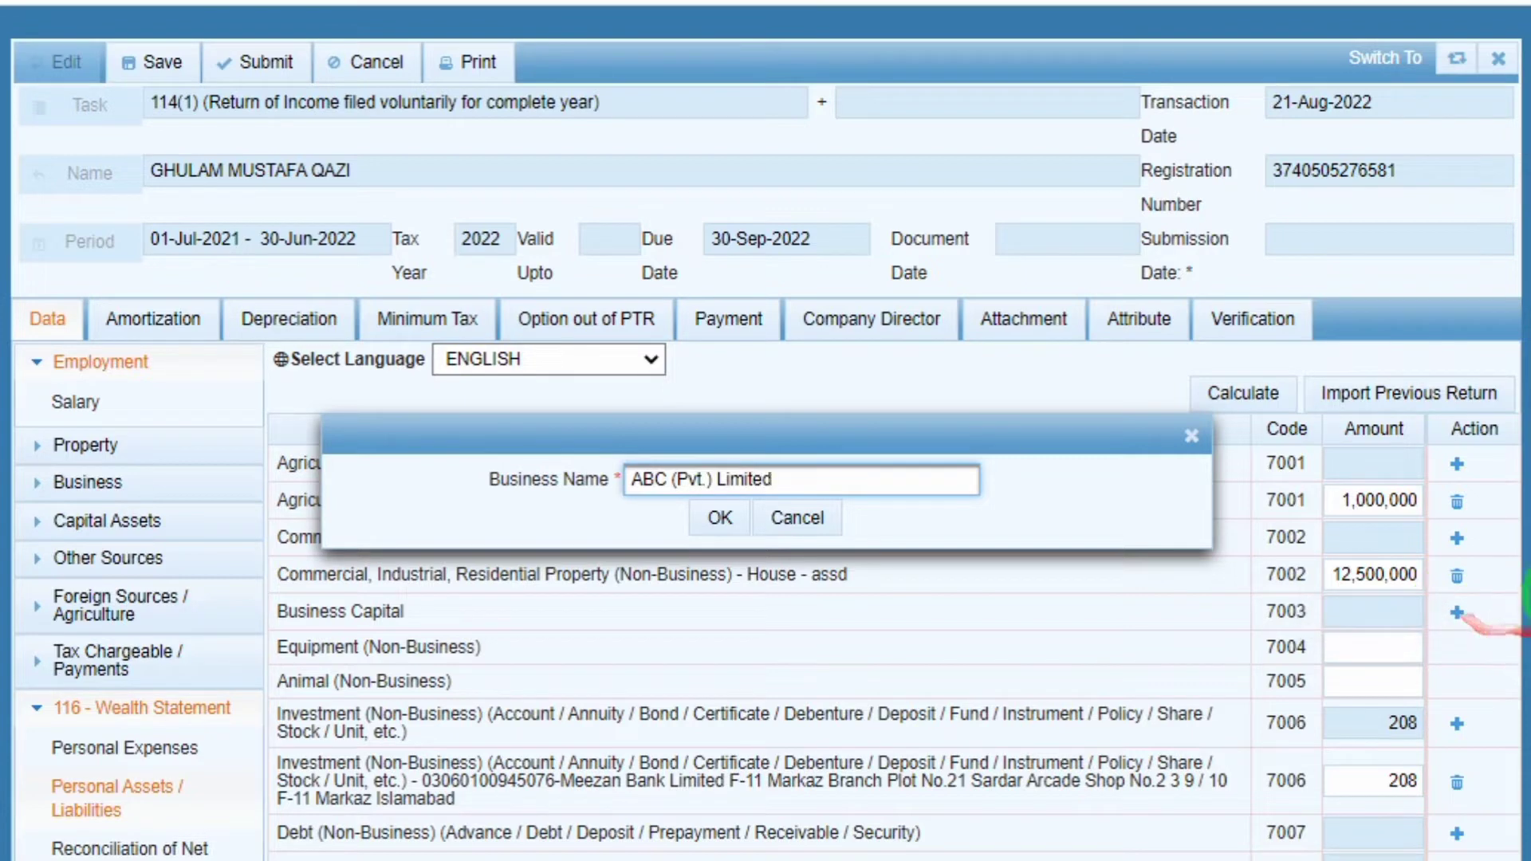
click(714, 519)
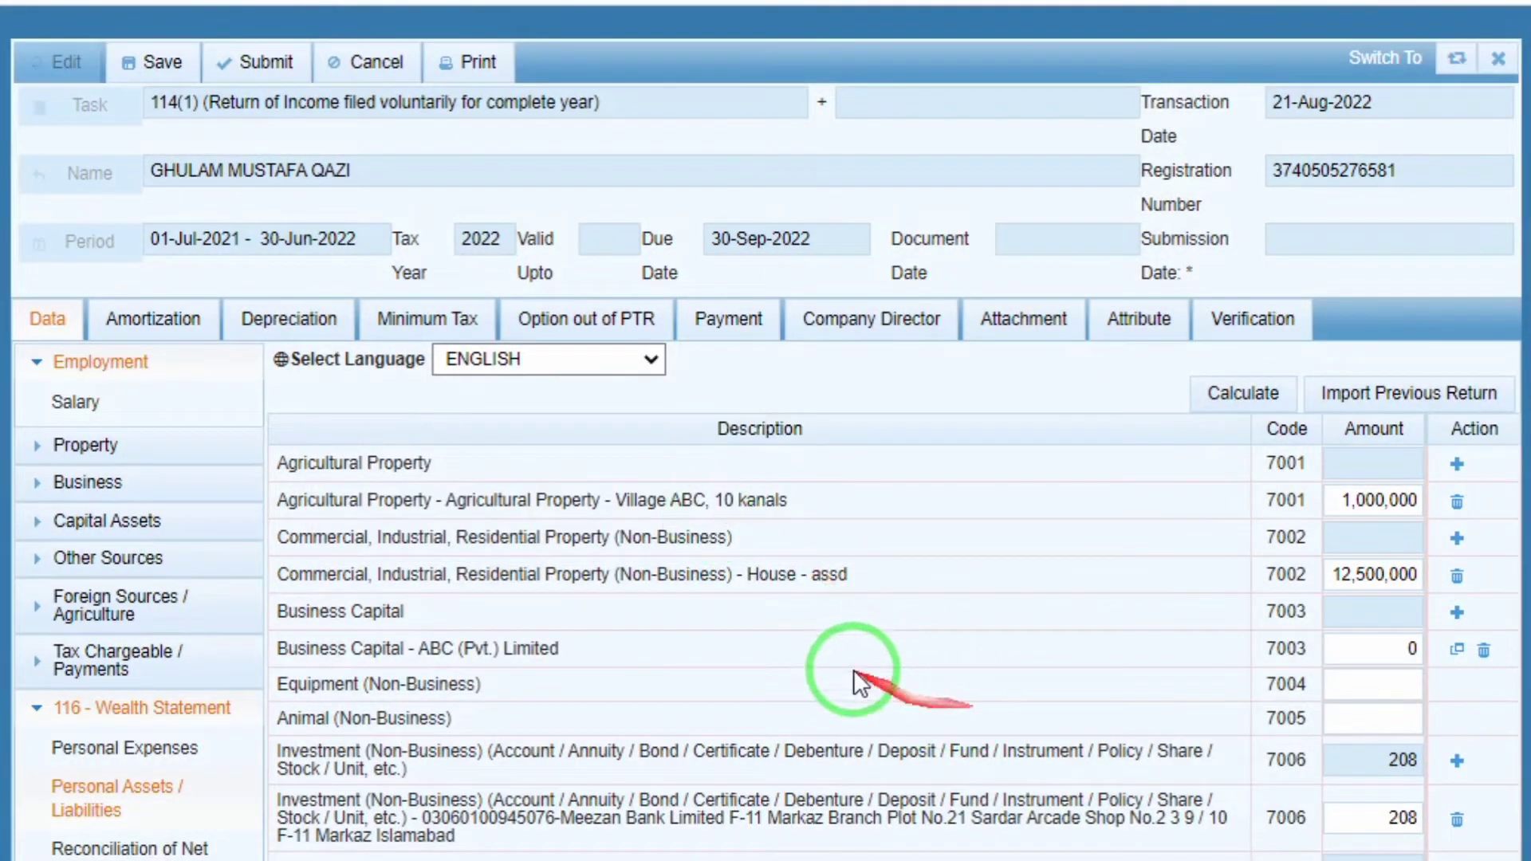
- Set the amount of the ABC (Pvt.) Limited business capital entry to 50,000
click(1395, 652)
key(BackSpace)
text(5000)
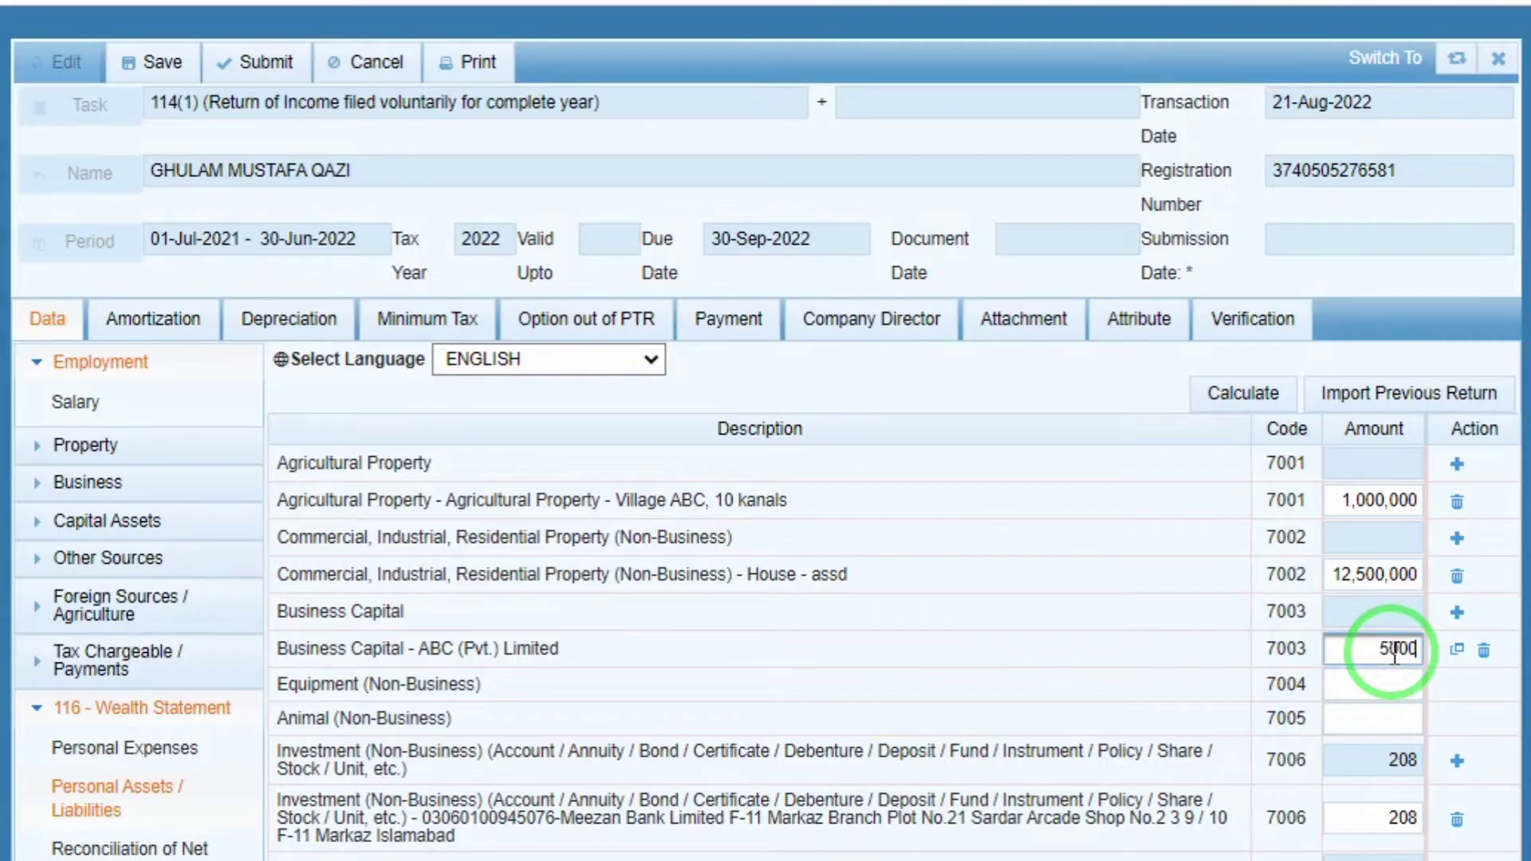
text(0)
key(Tab)
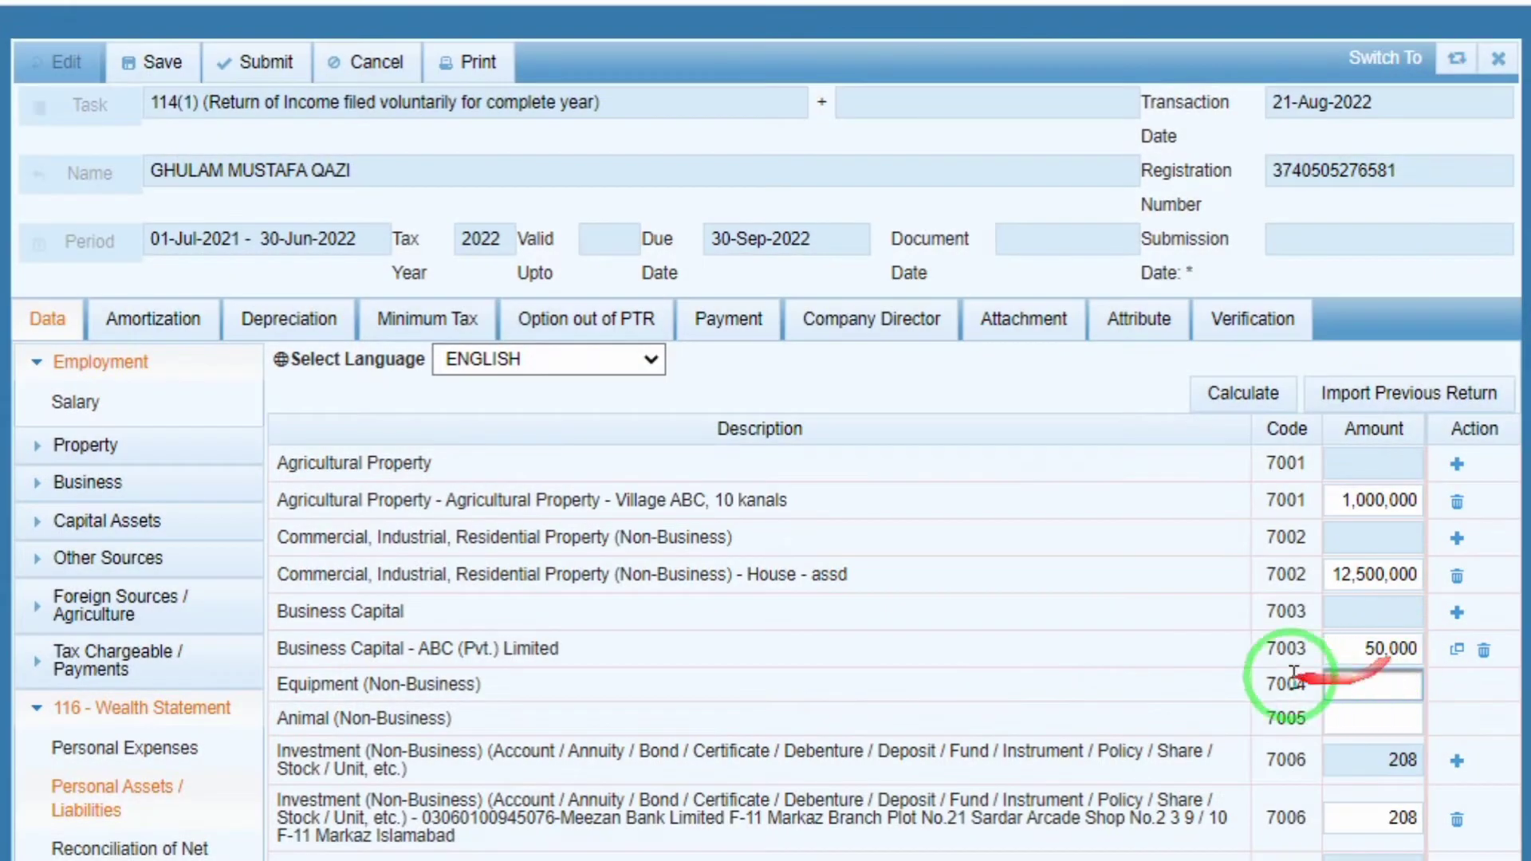
click(721, 650)
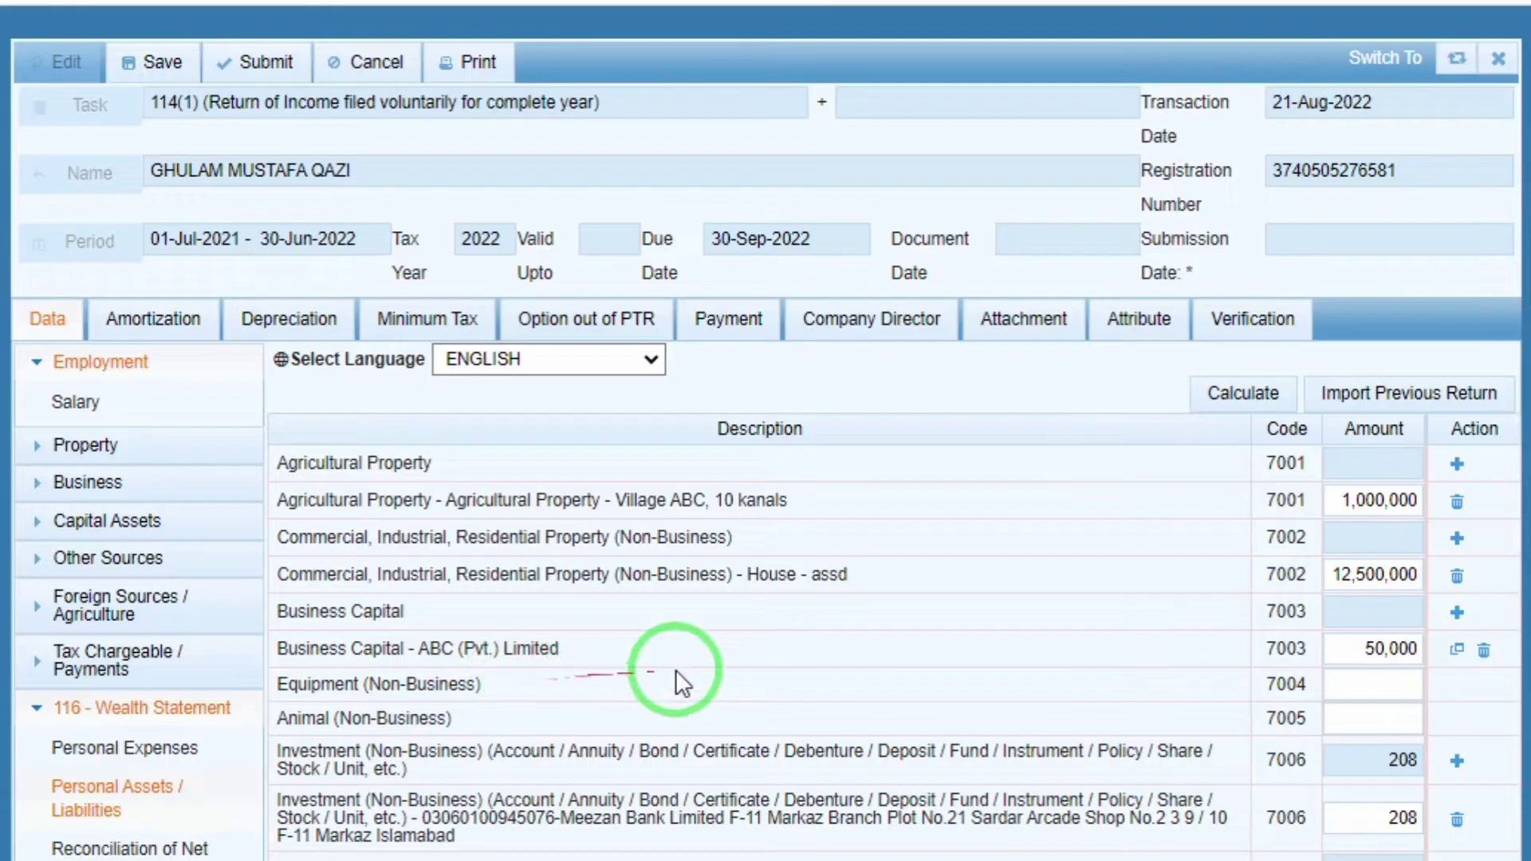
- Review the equipment, animal, investment, debt and motor vehicle rows (codes 7004 to 7008), including the Meezan Bank investment entry
click(1342, 686)
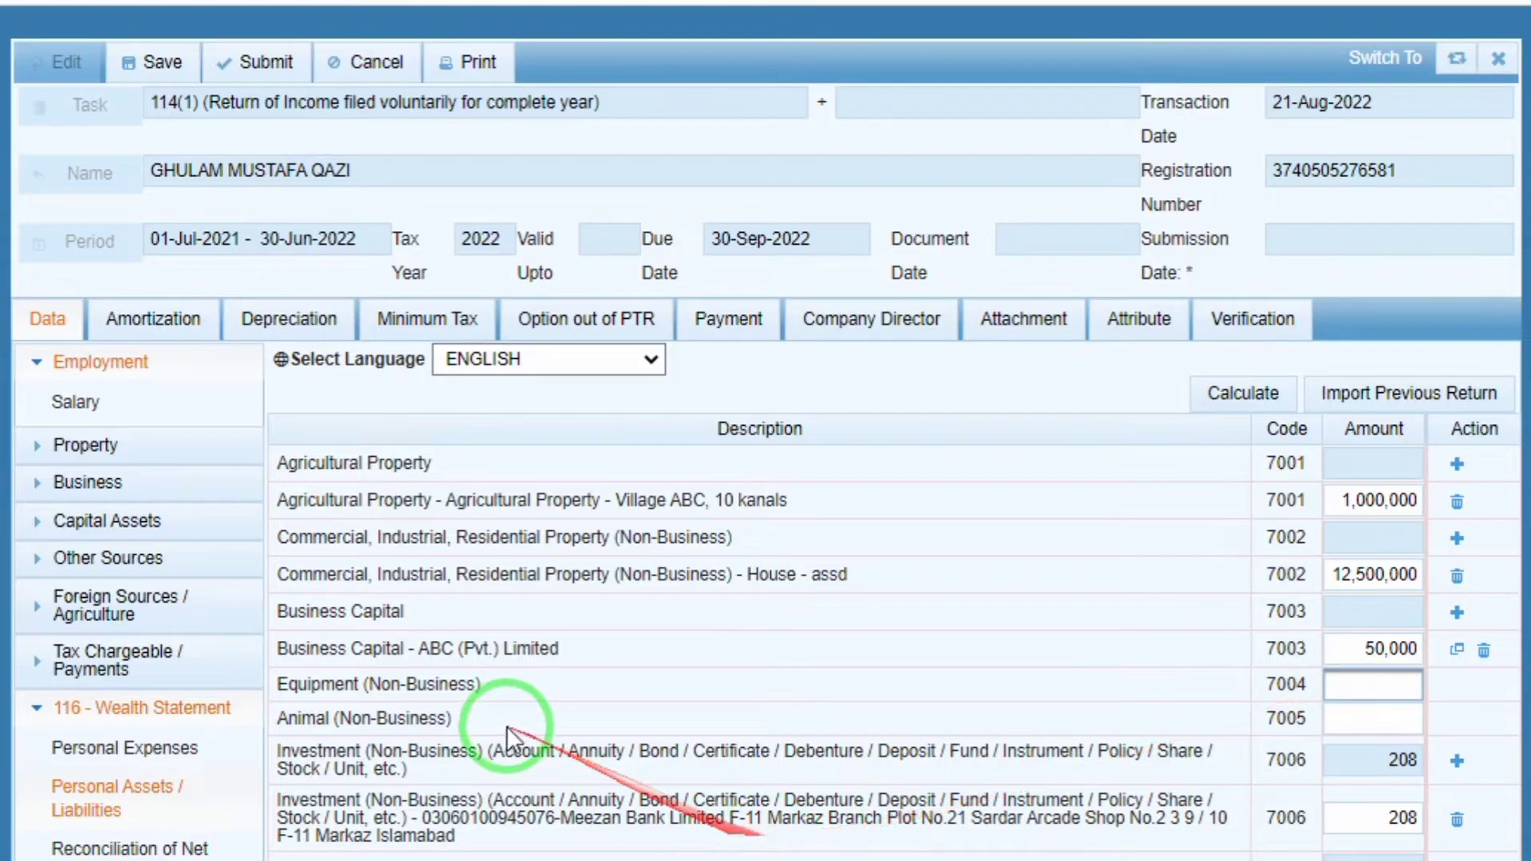
triple_click(403, 712)
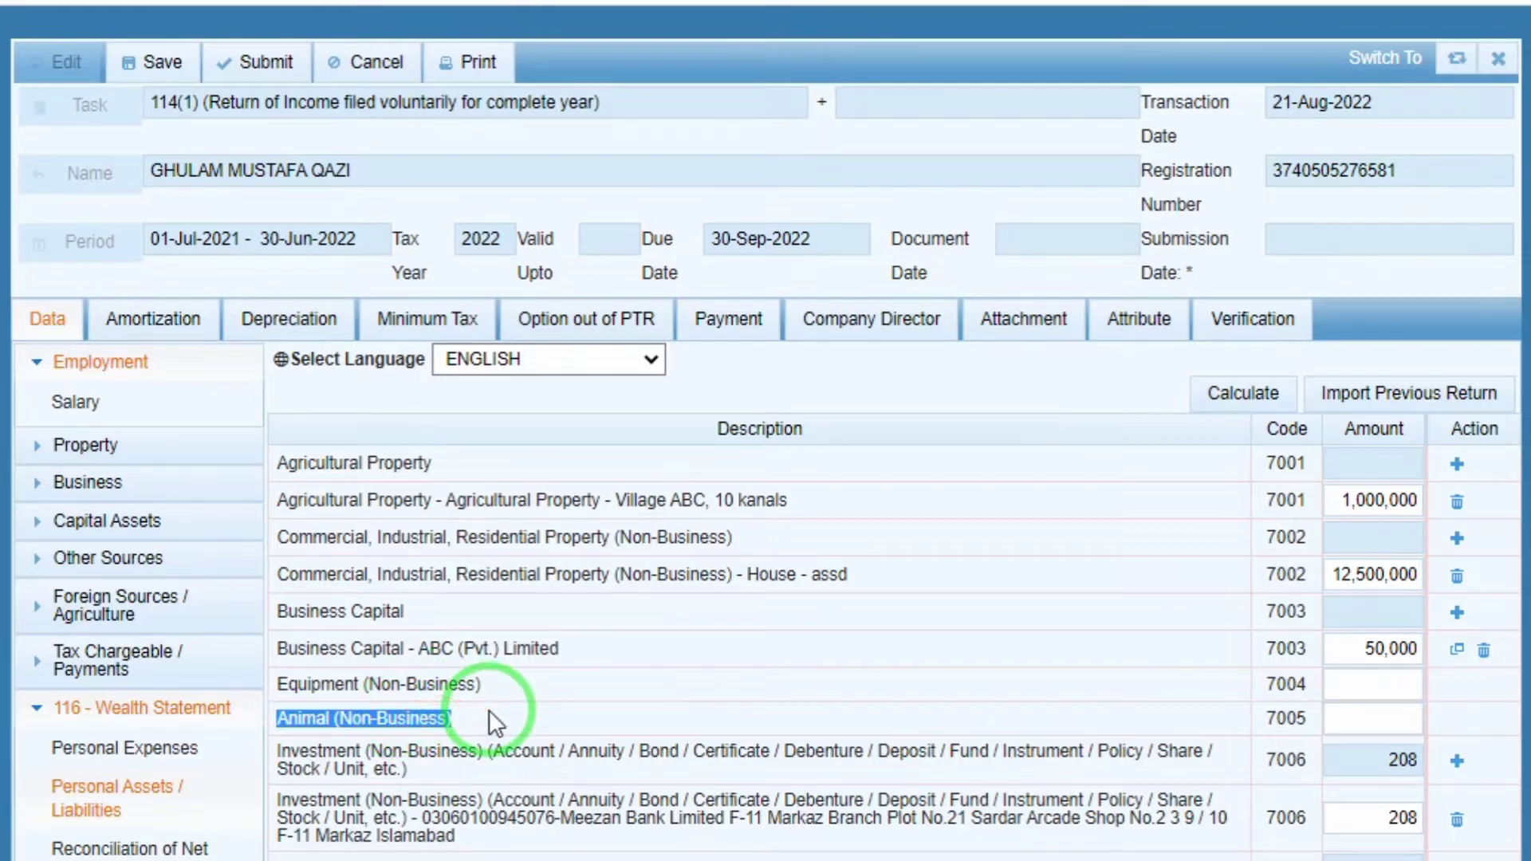
click(1345, 717)
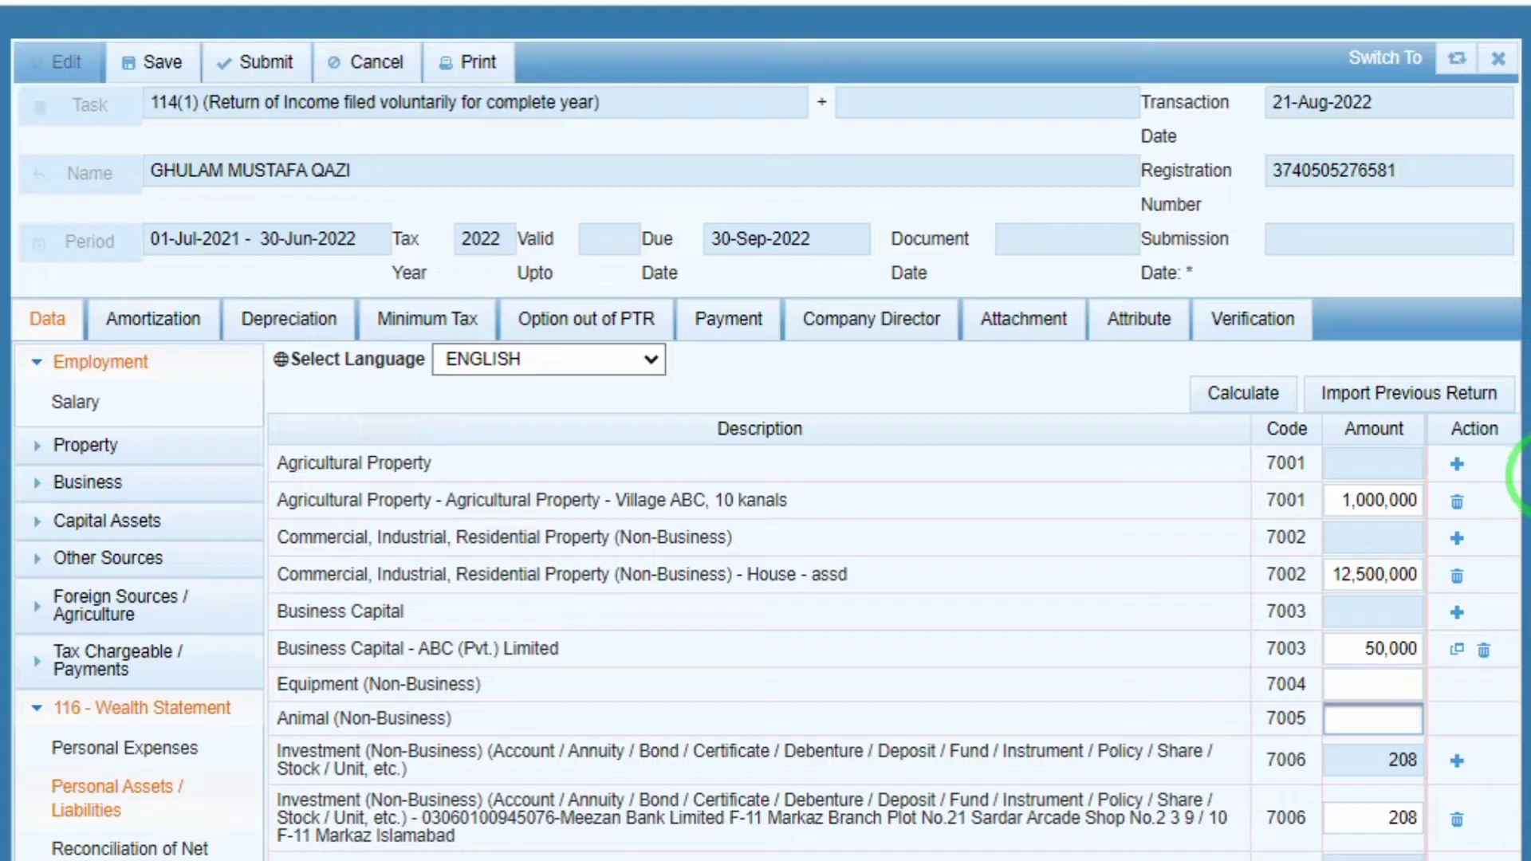
scroll(1519, 476, down, 3)
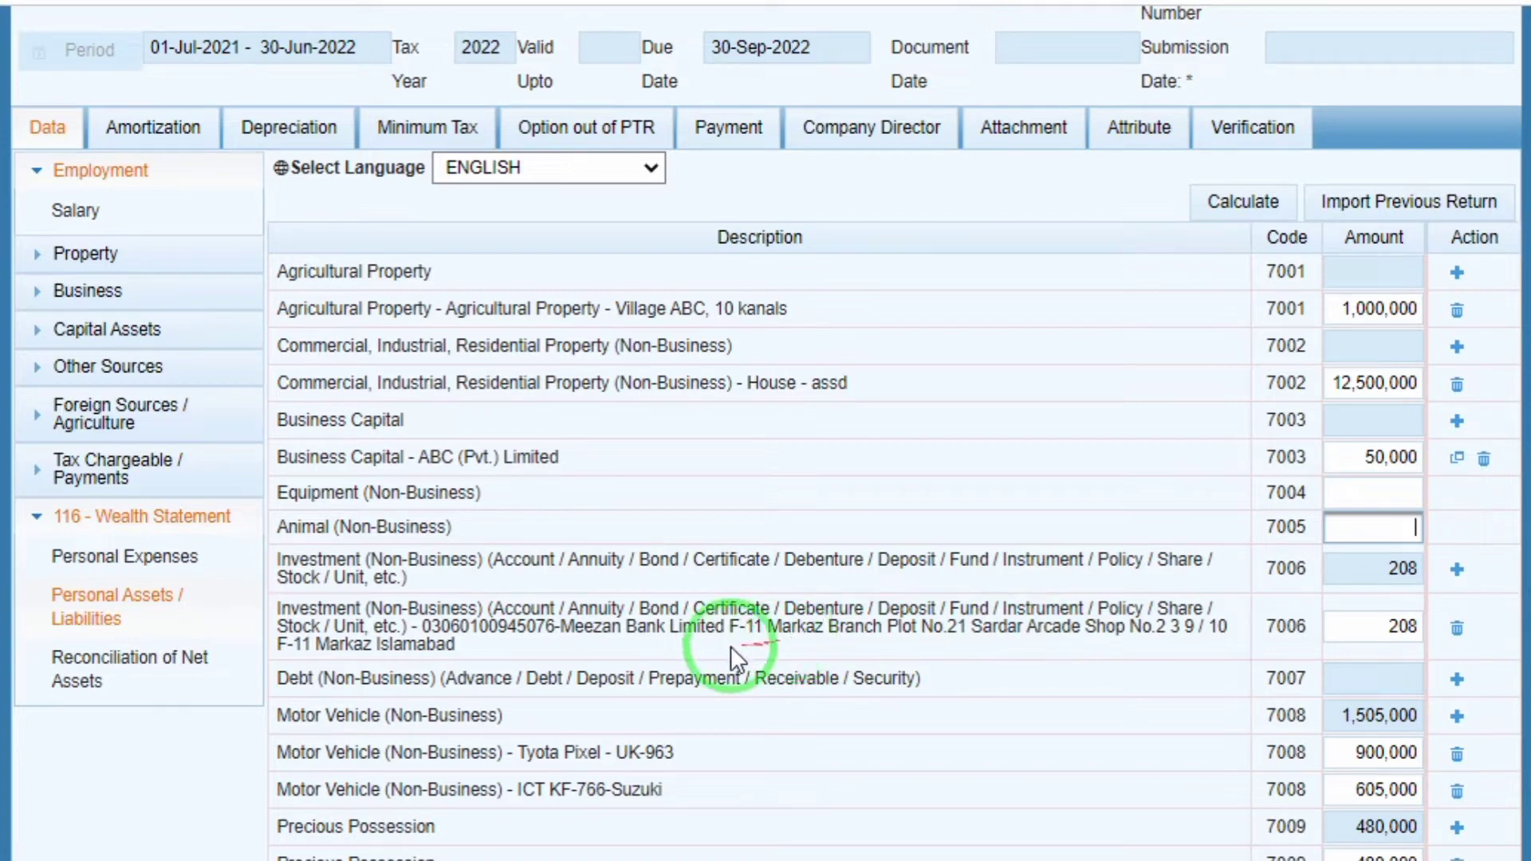
double_click(597, 628)
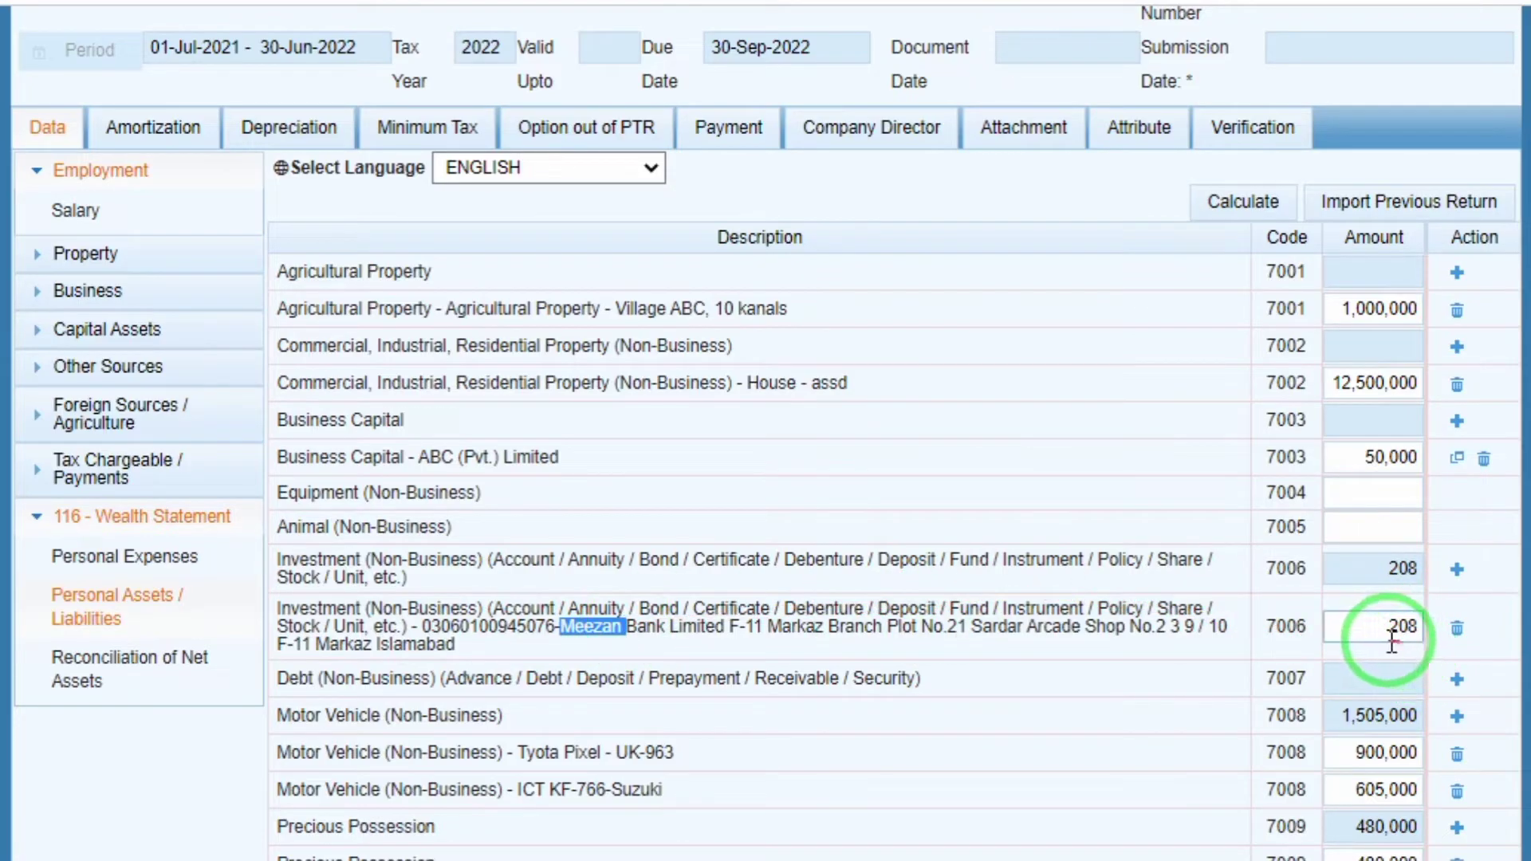
triple_click(980, 559)
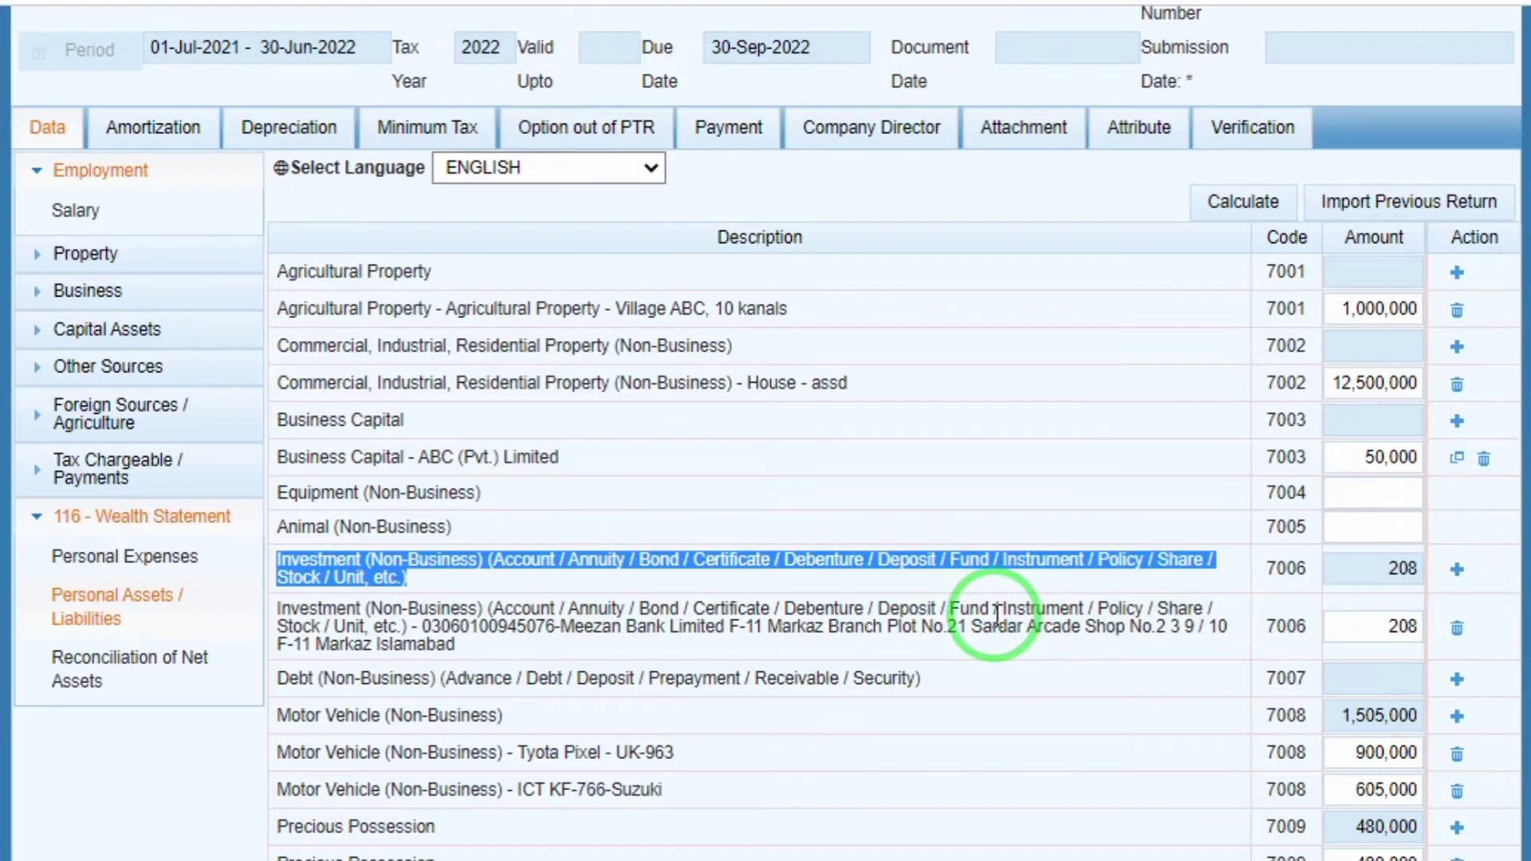
triple_click(1053, 621)
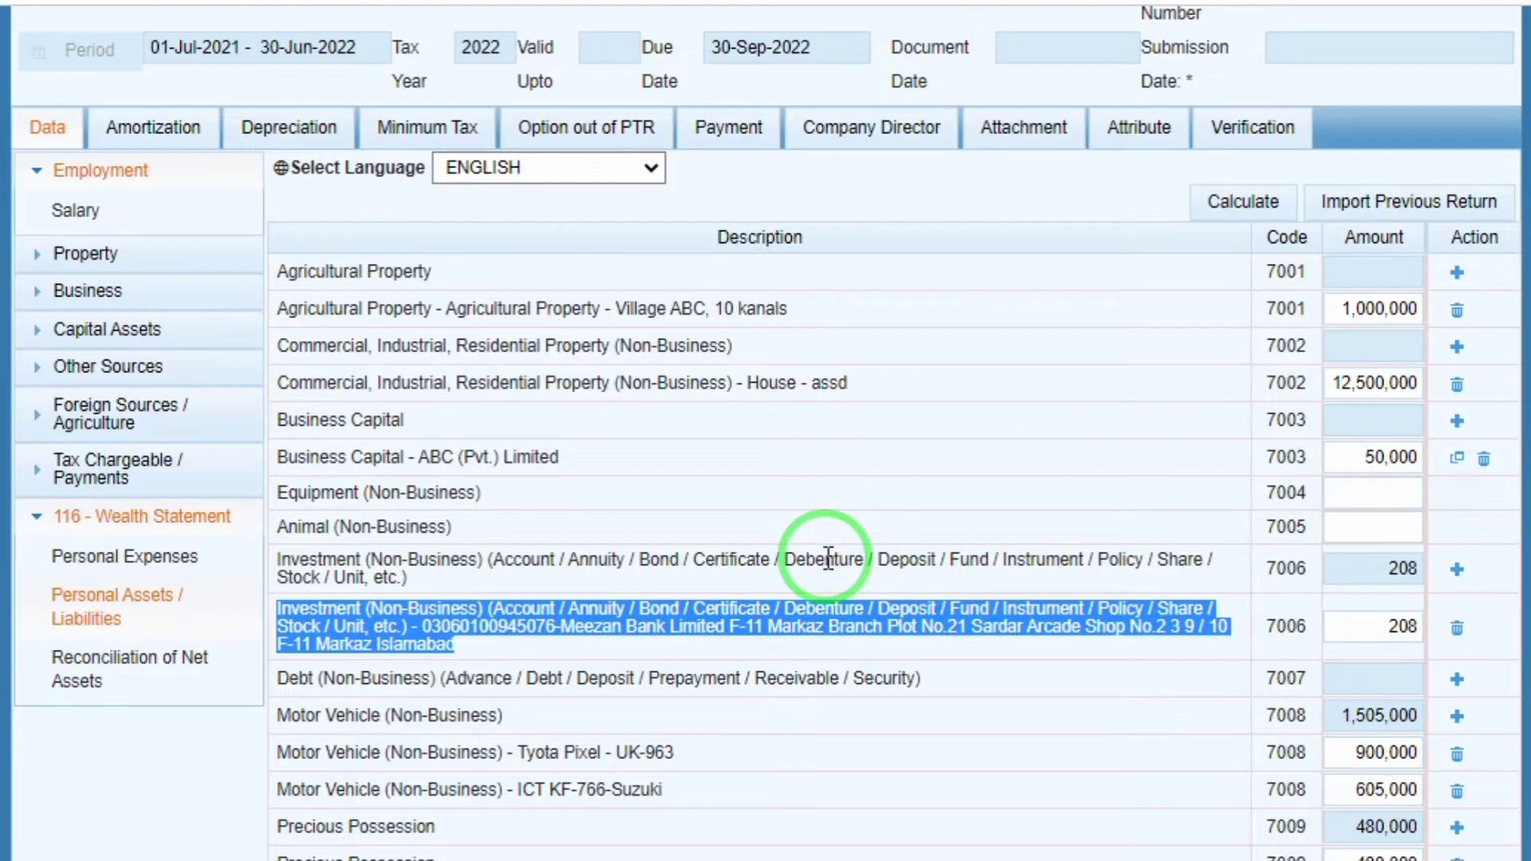
click(583, 684)
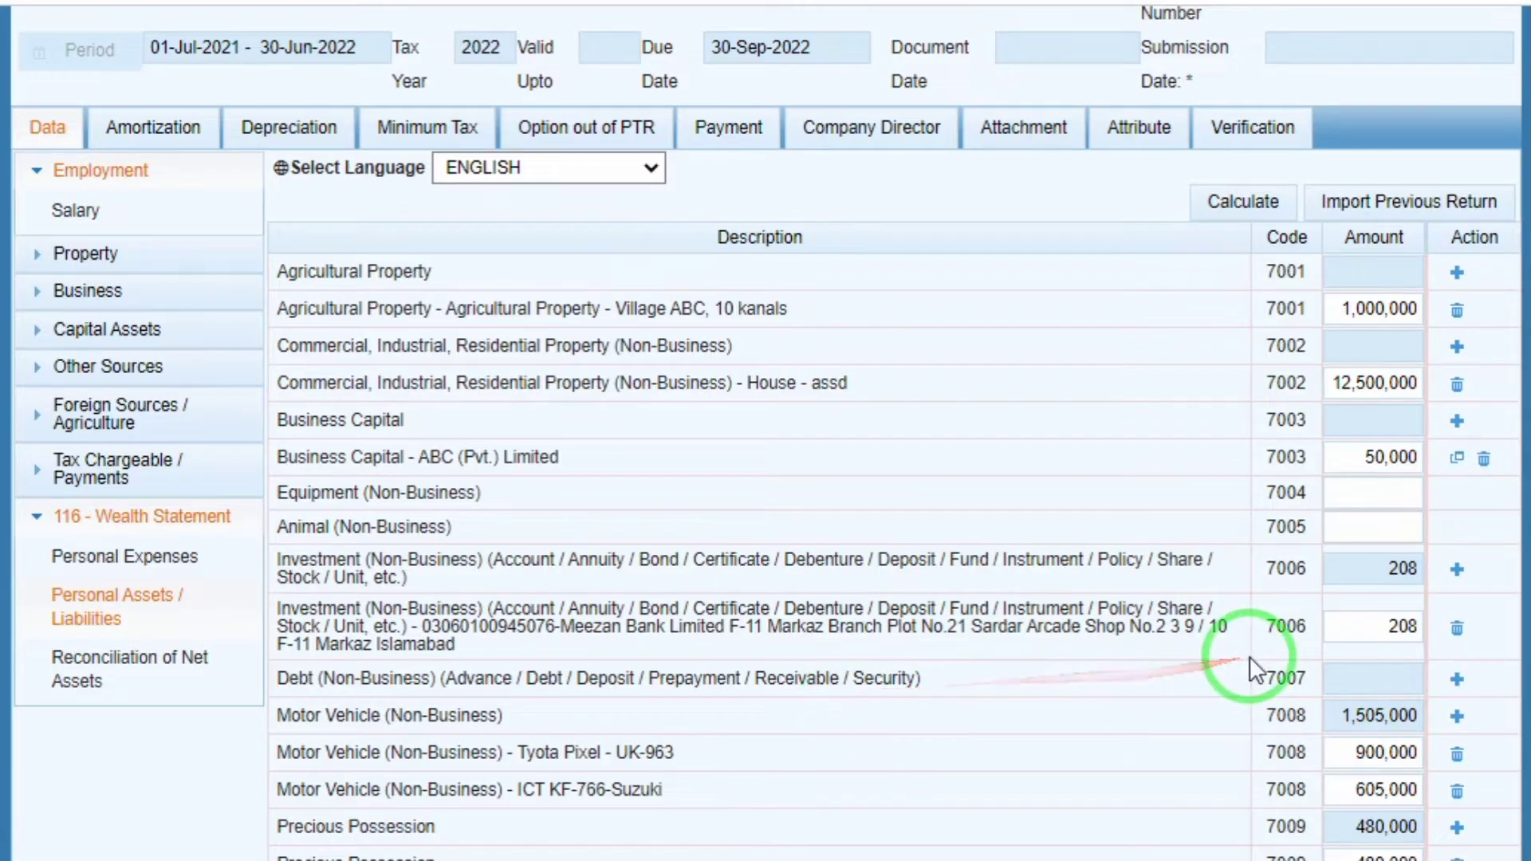
click(1332, 719)
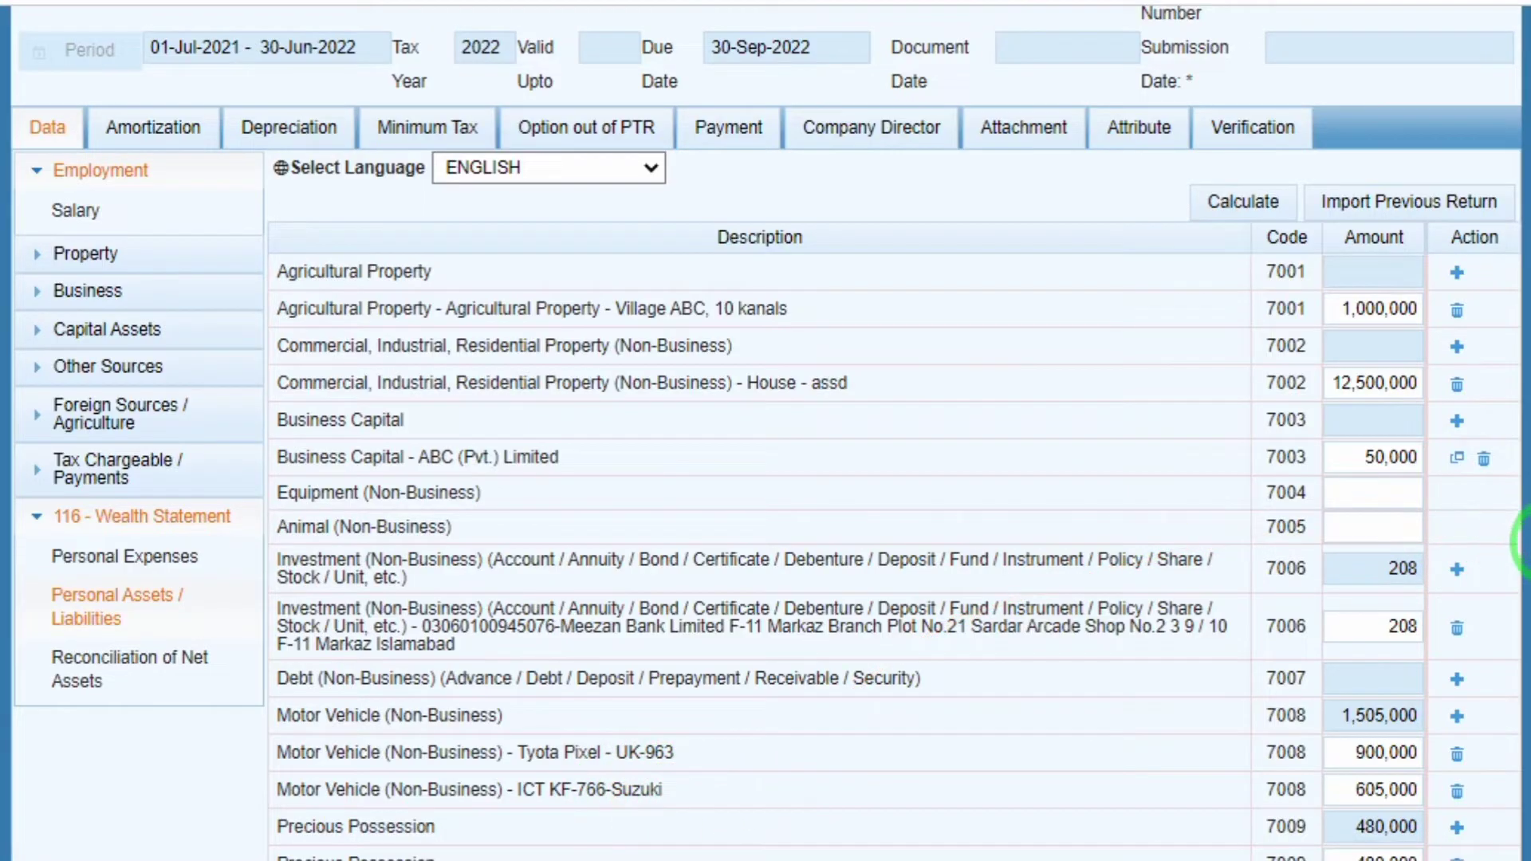
- Review the precious possession, household effect, personal item and non-business cash rows (codes 7009 to 7012)
scroll(1519, 543, down, 3)
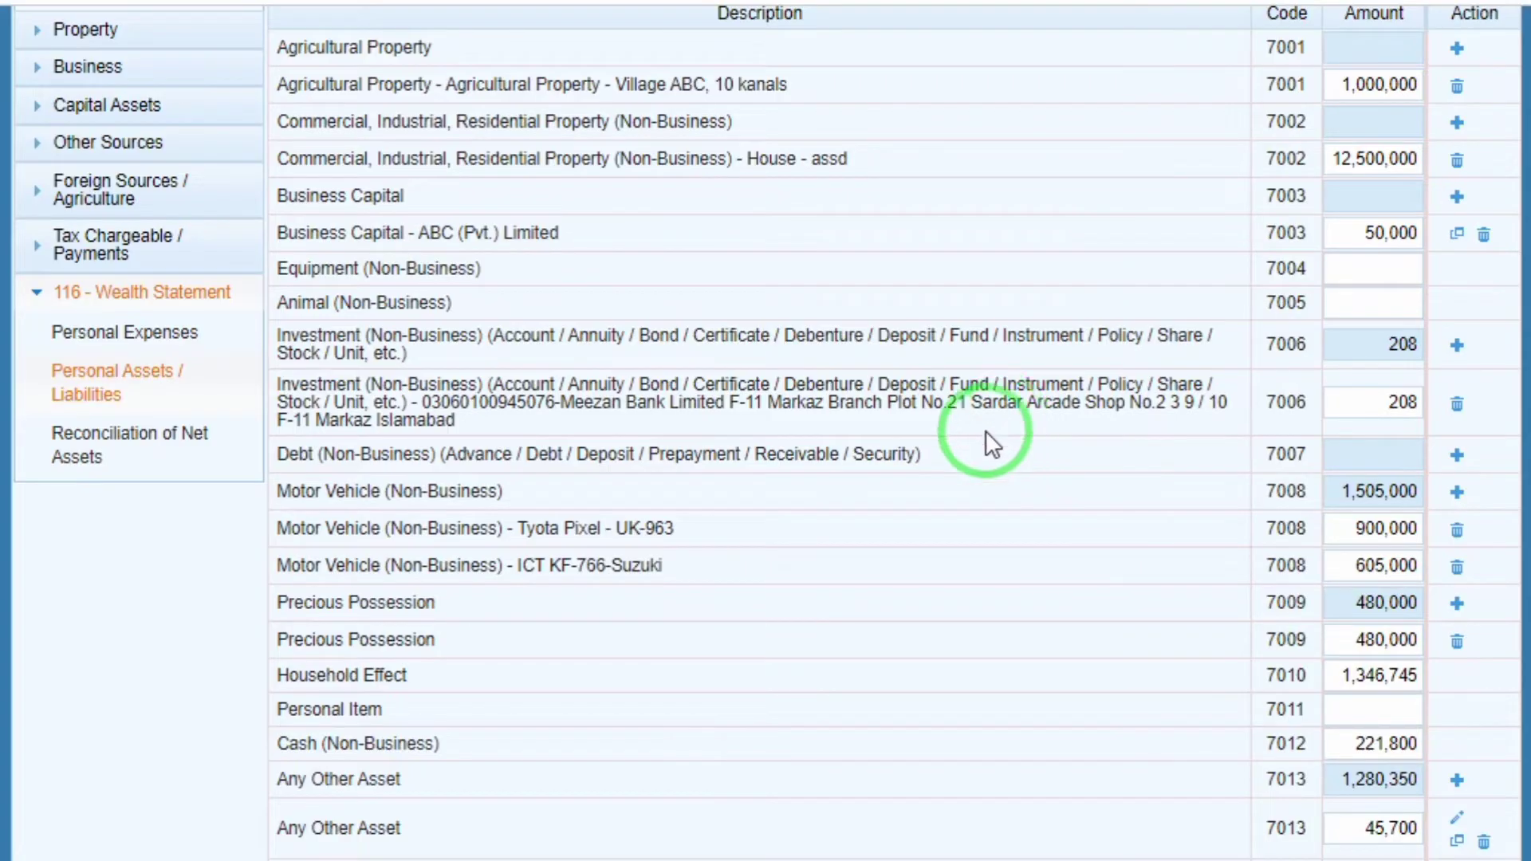
click(384, 636)
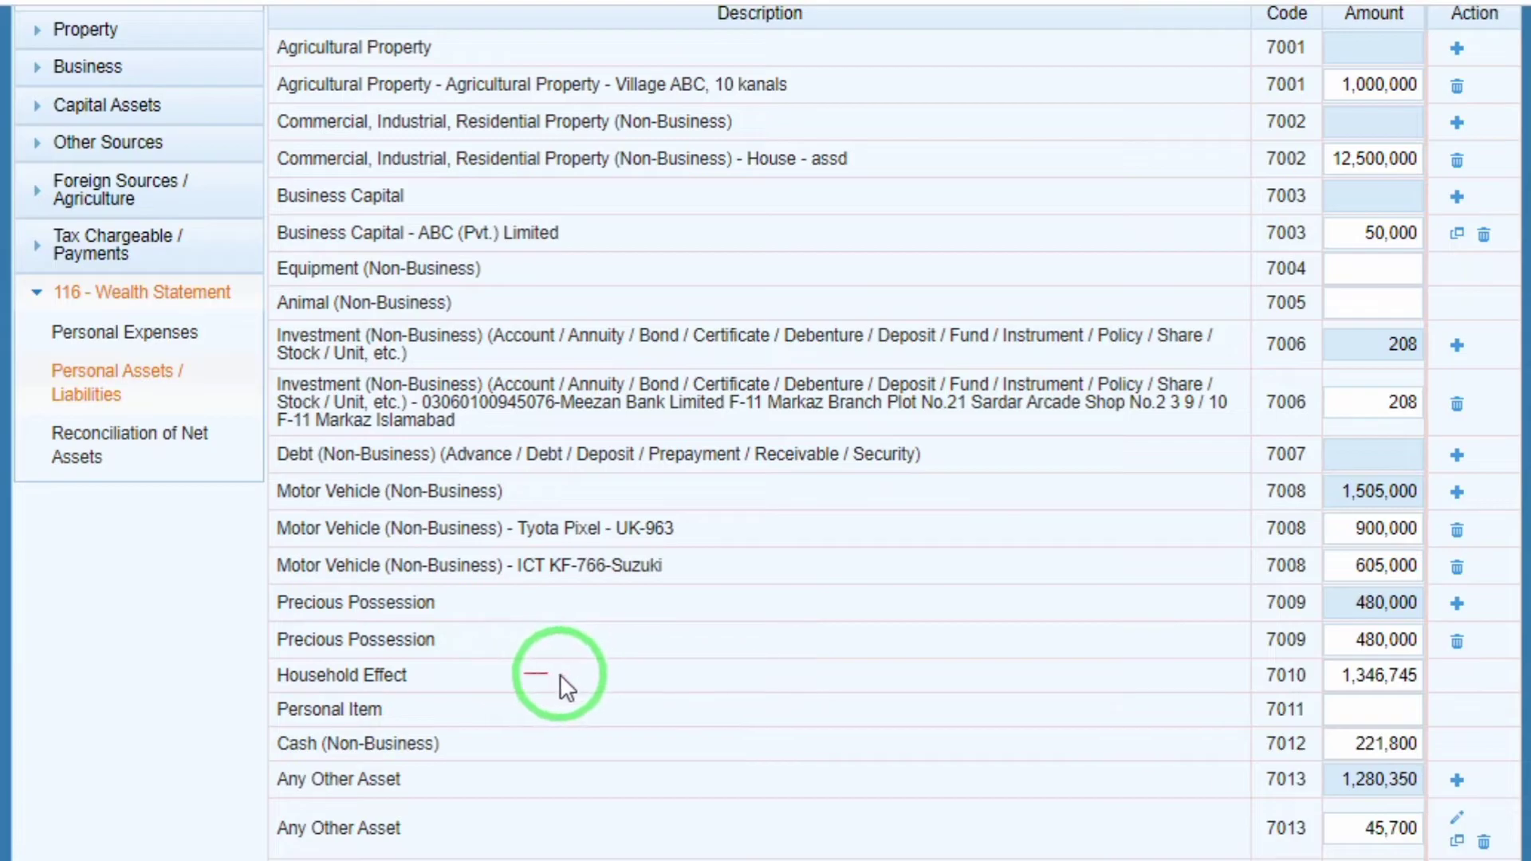
click(391, 710)
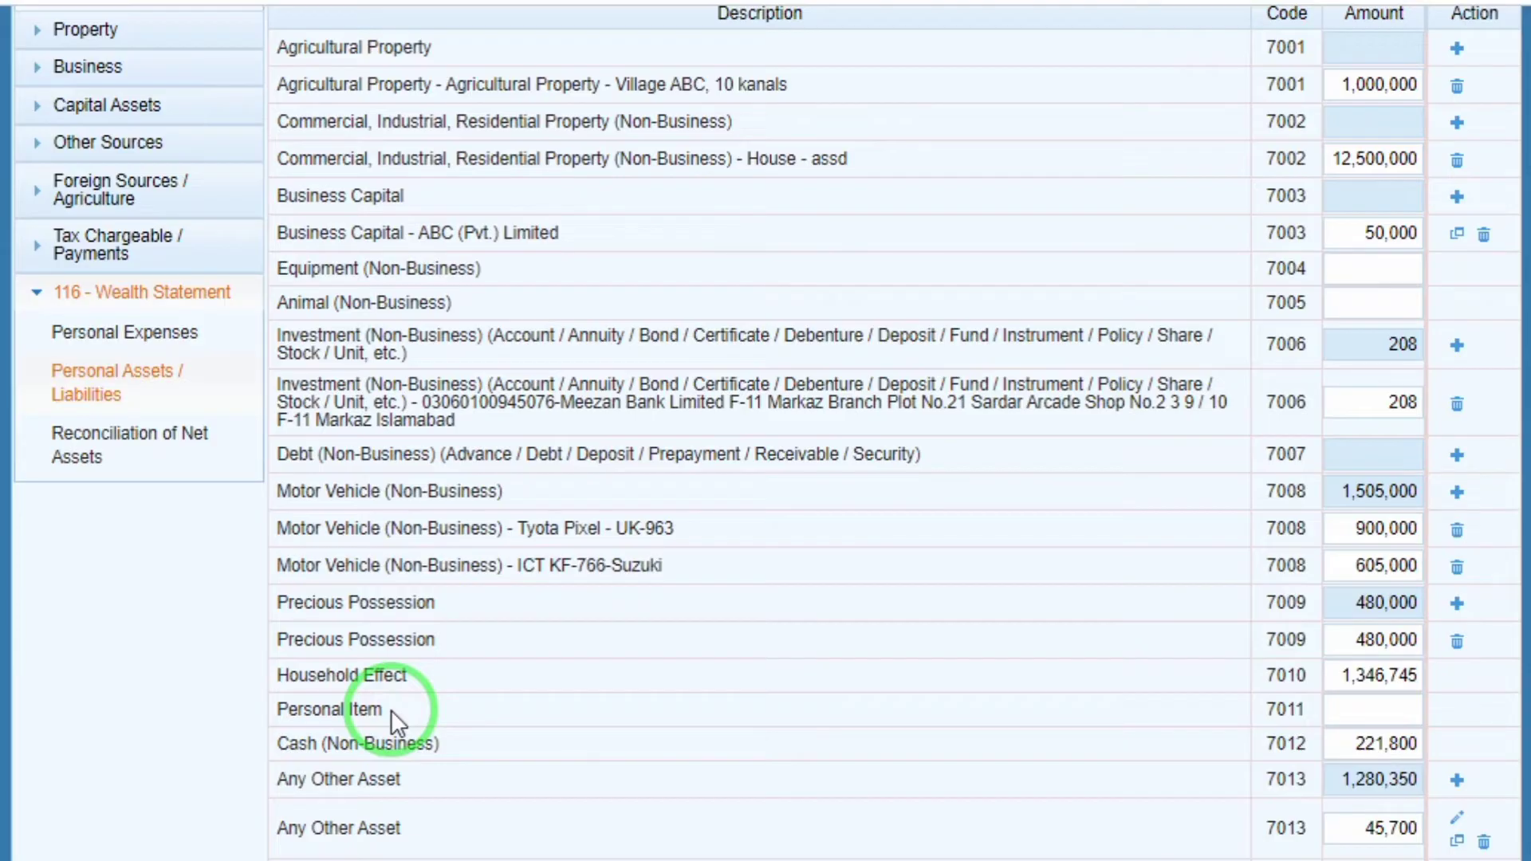
click(1360, 710)
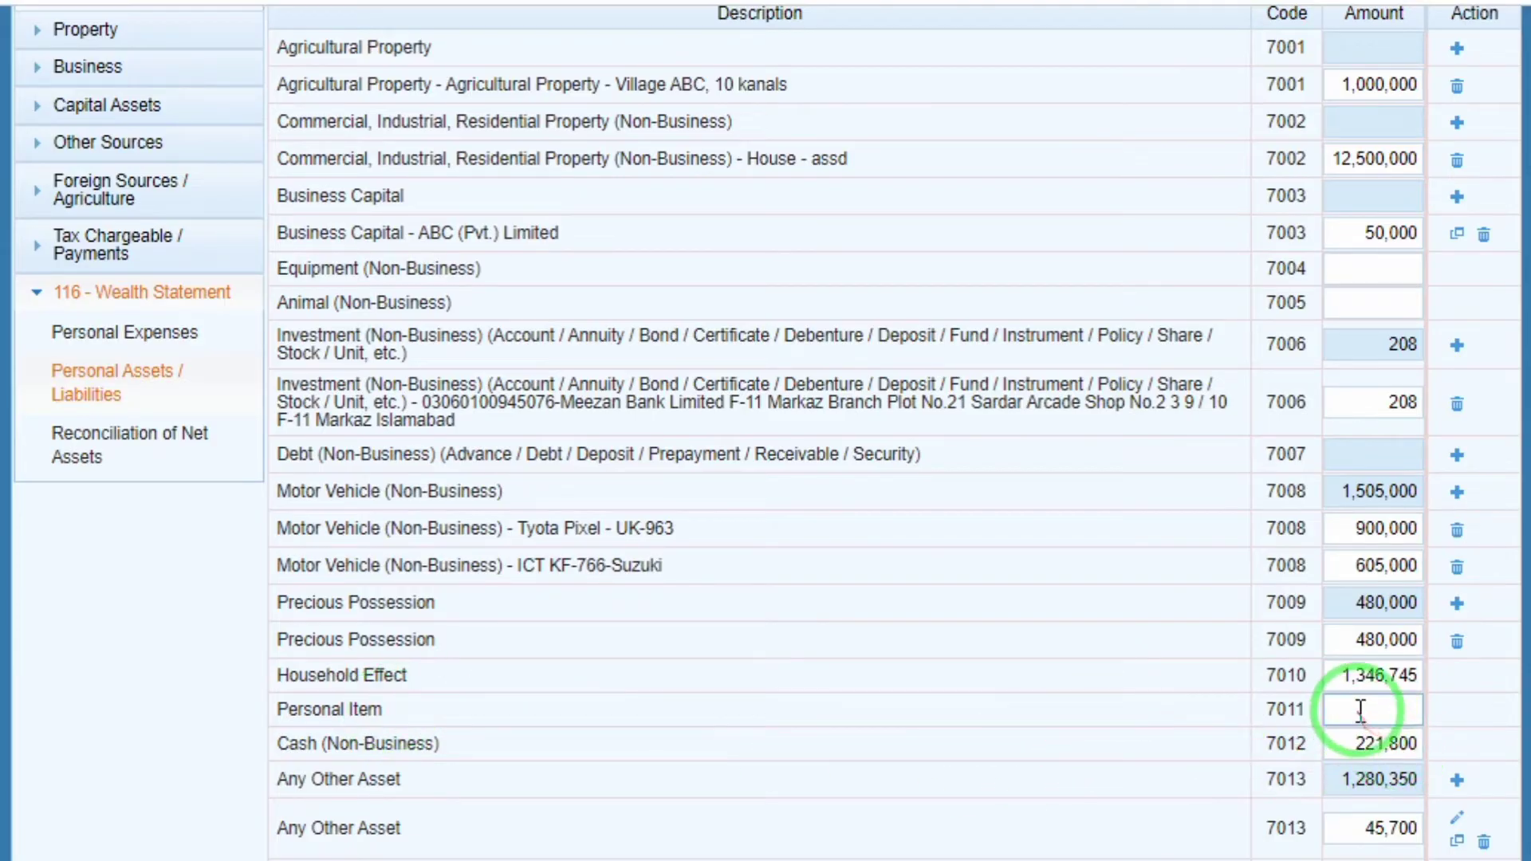
click(1360, 710)
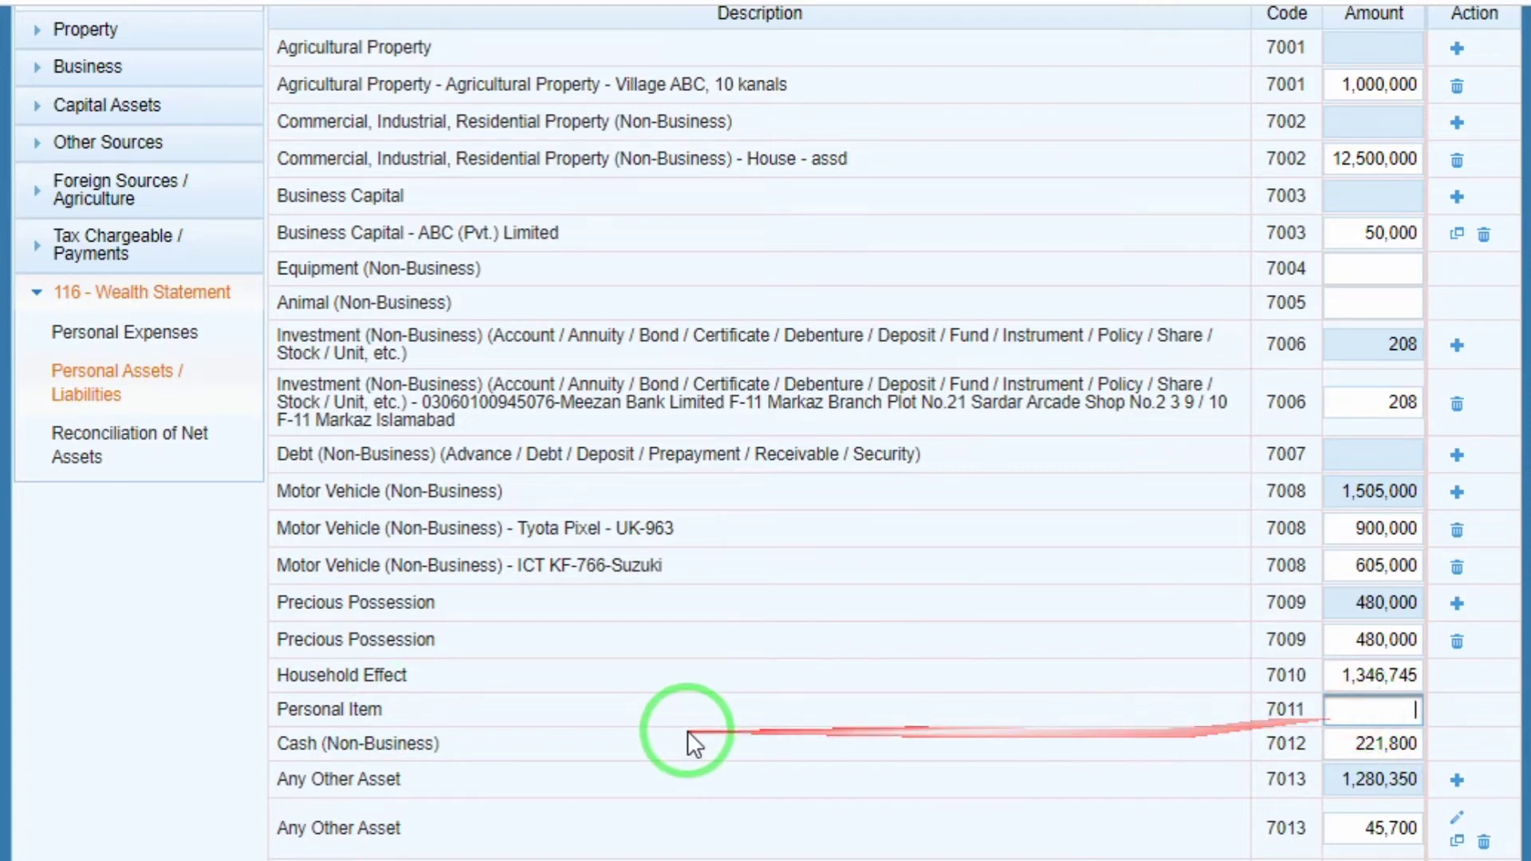
double_click(418, 734)
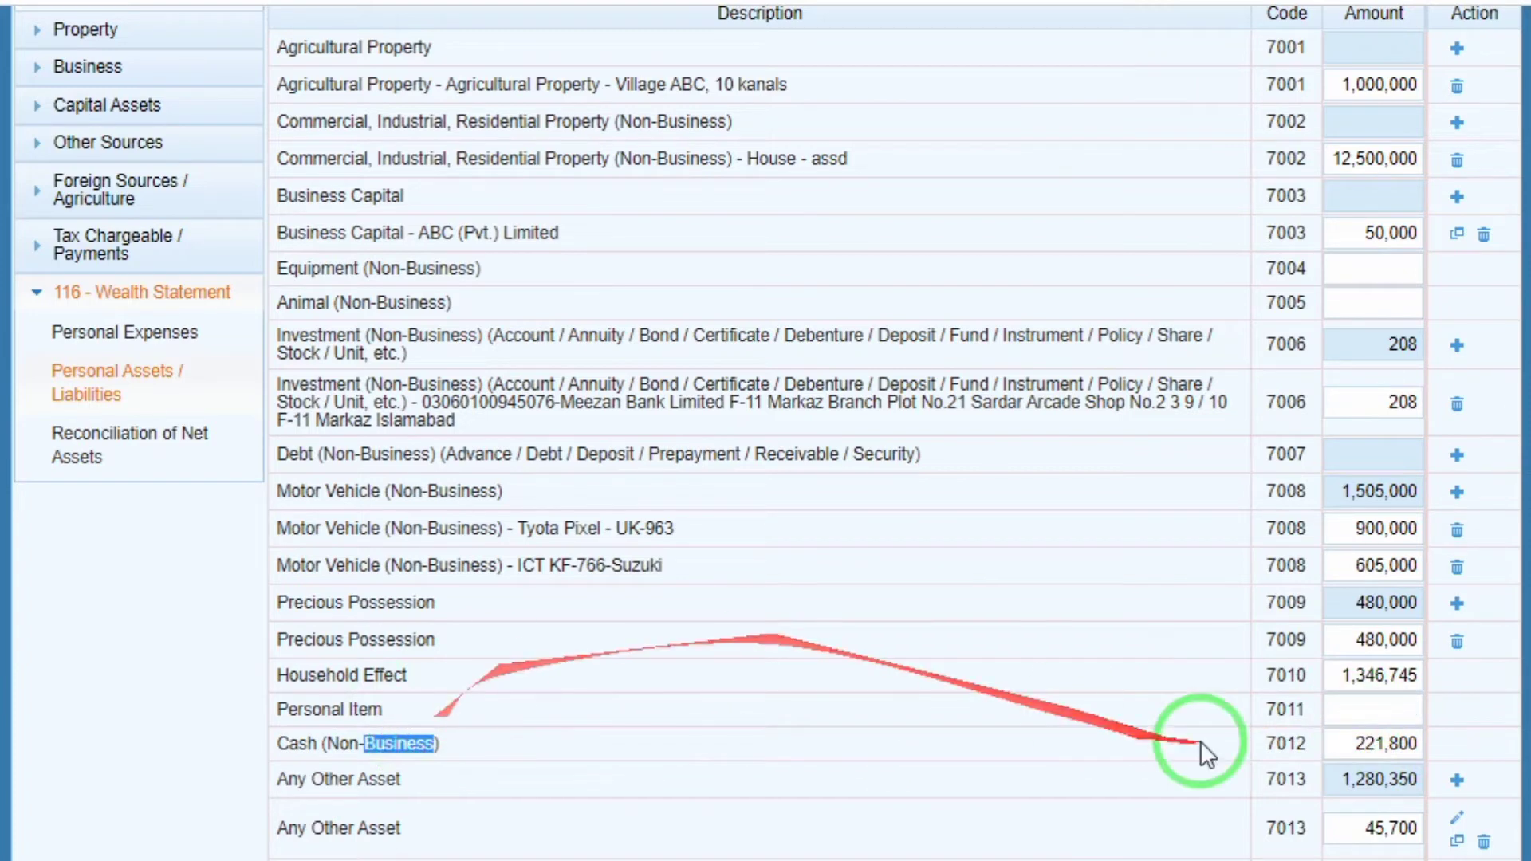
double_click(1344, 743)
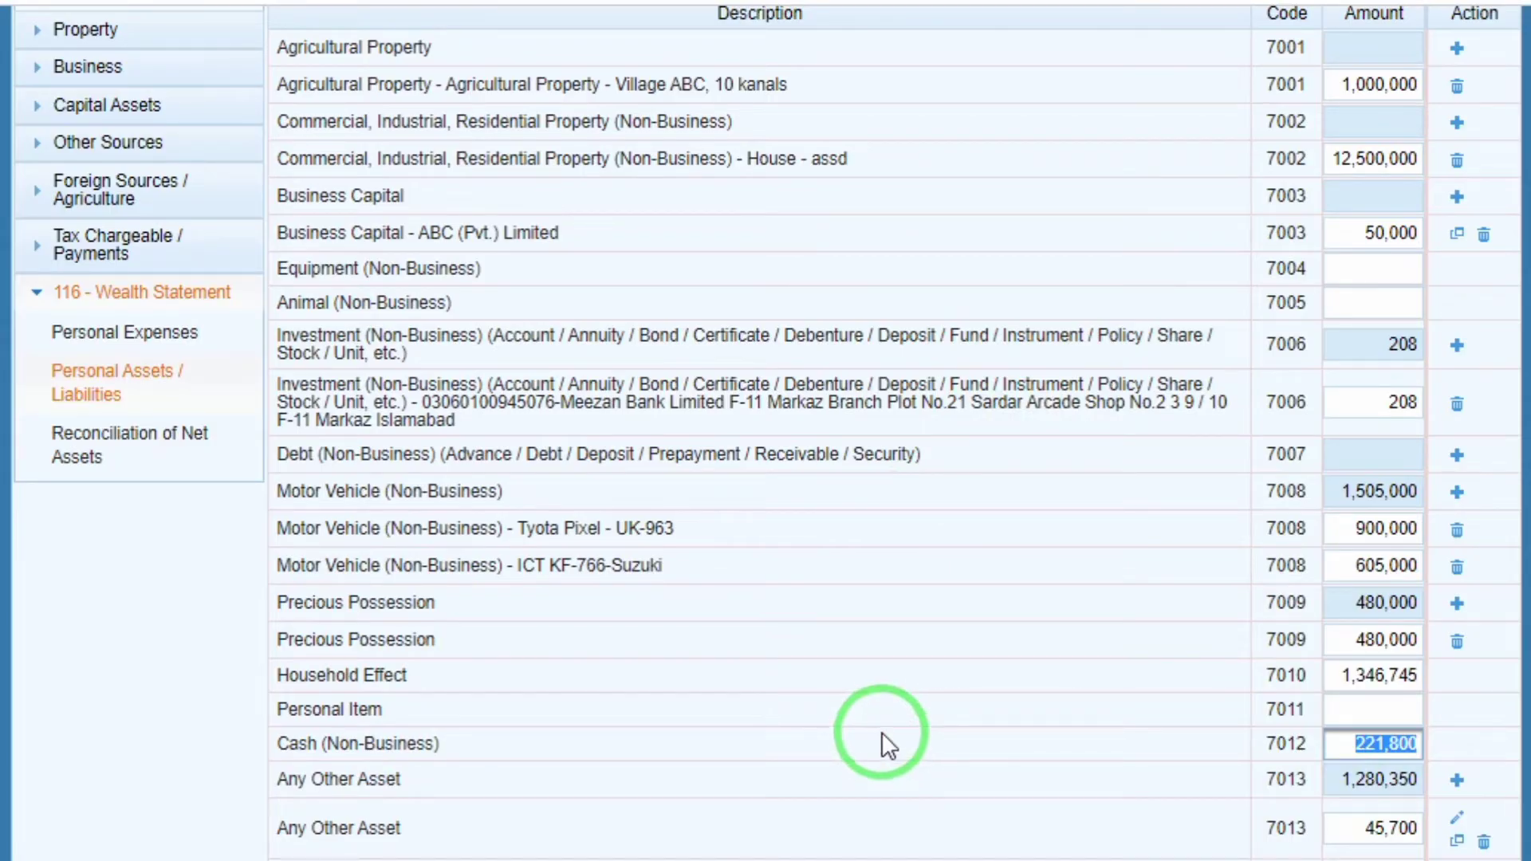
click(606, 776)
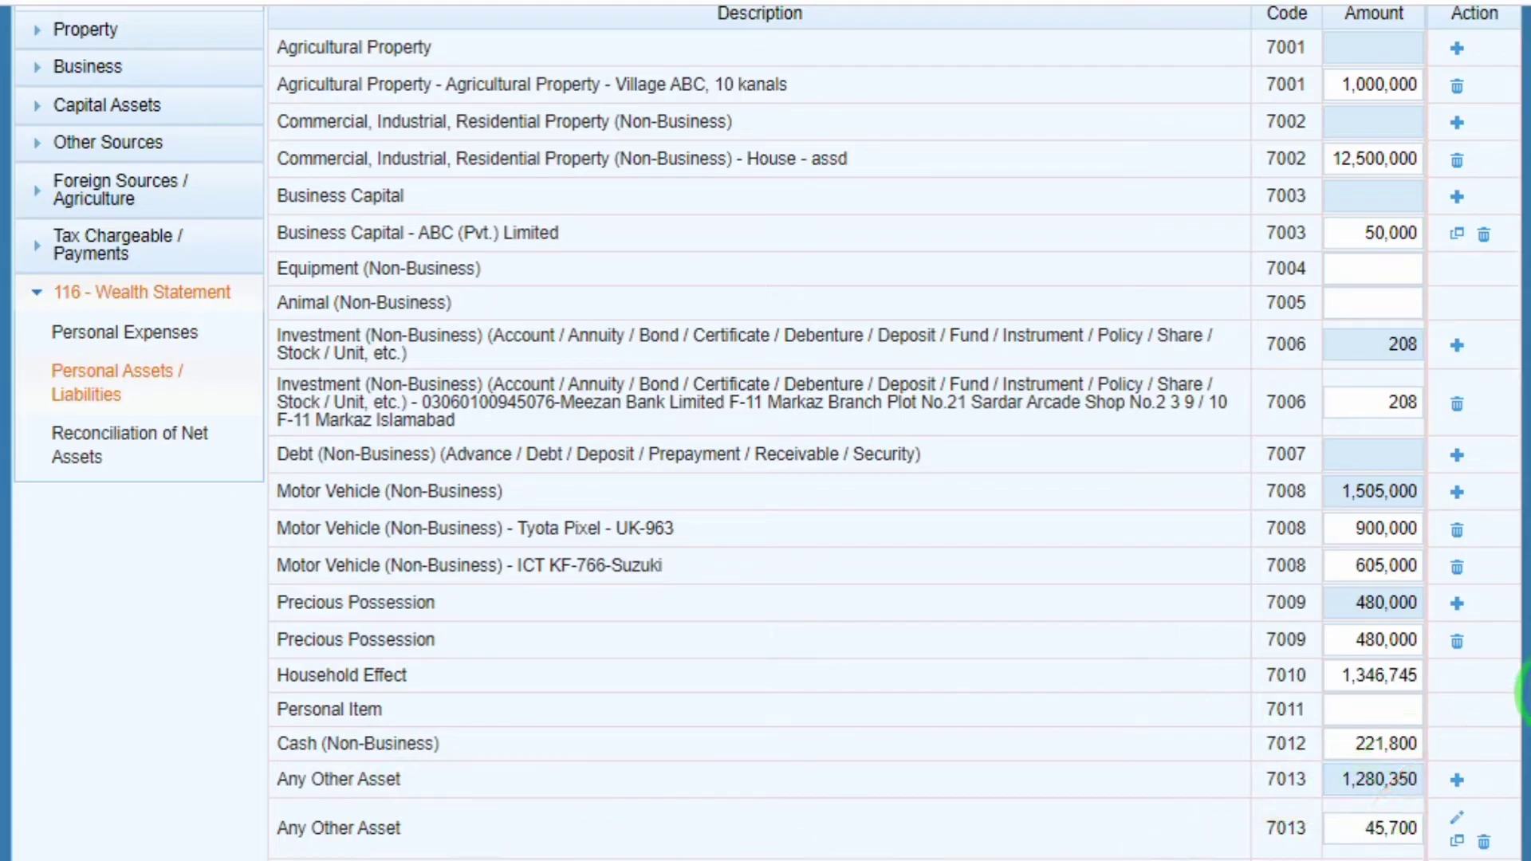
- Examine the Any Other Asset entries (7013), assets in others' name, total assets inside Pakistan and assets held outside Pakistan
scroll(1525, 702, down, 1)
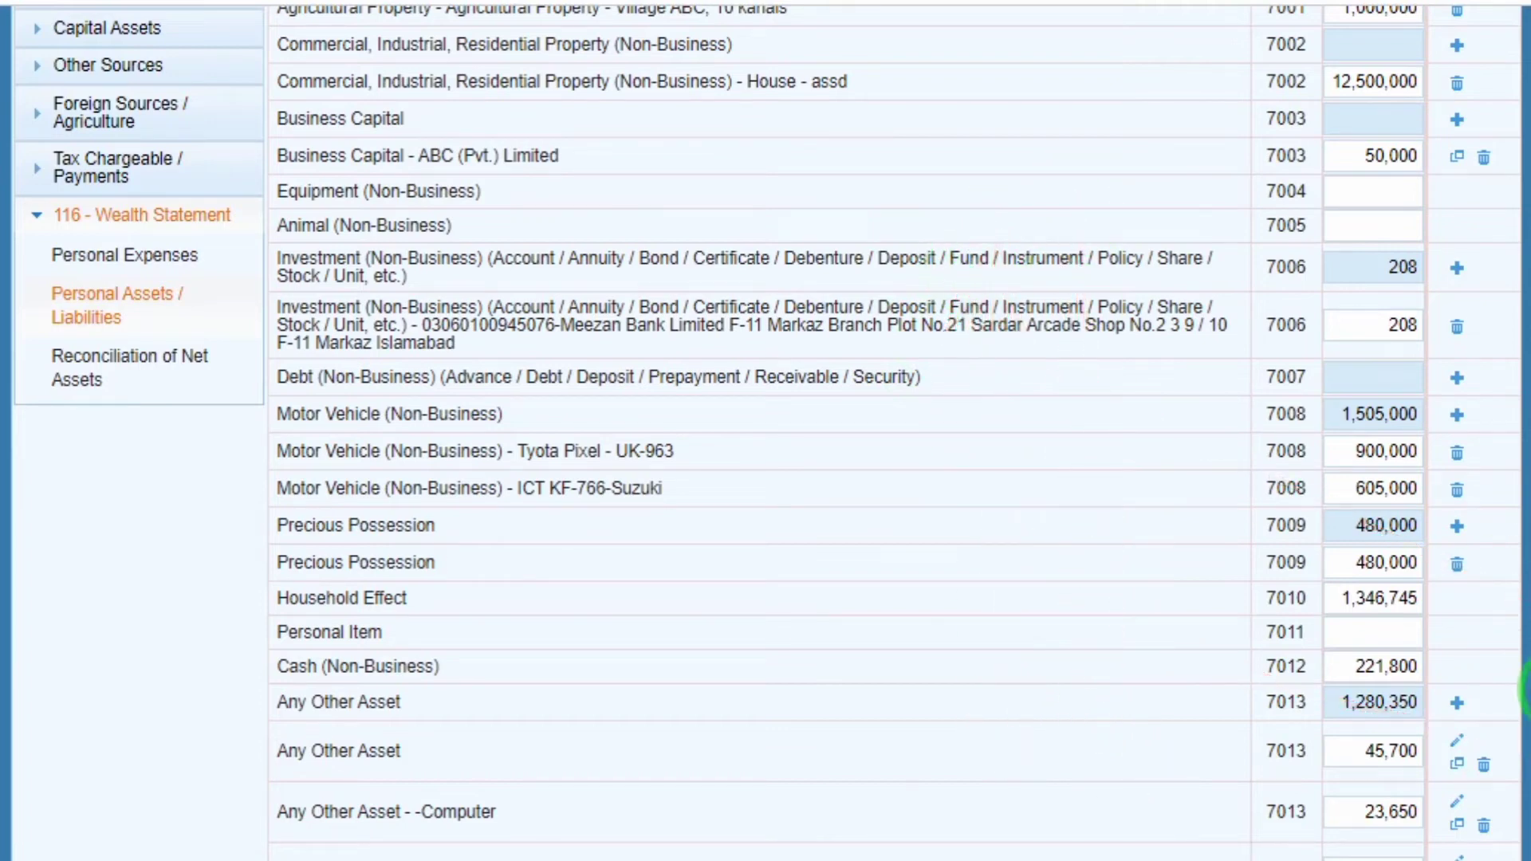
scroll(1525, 694, down, 1)
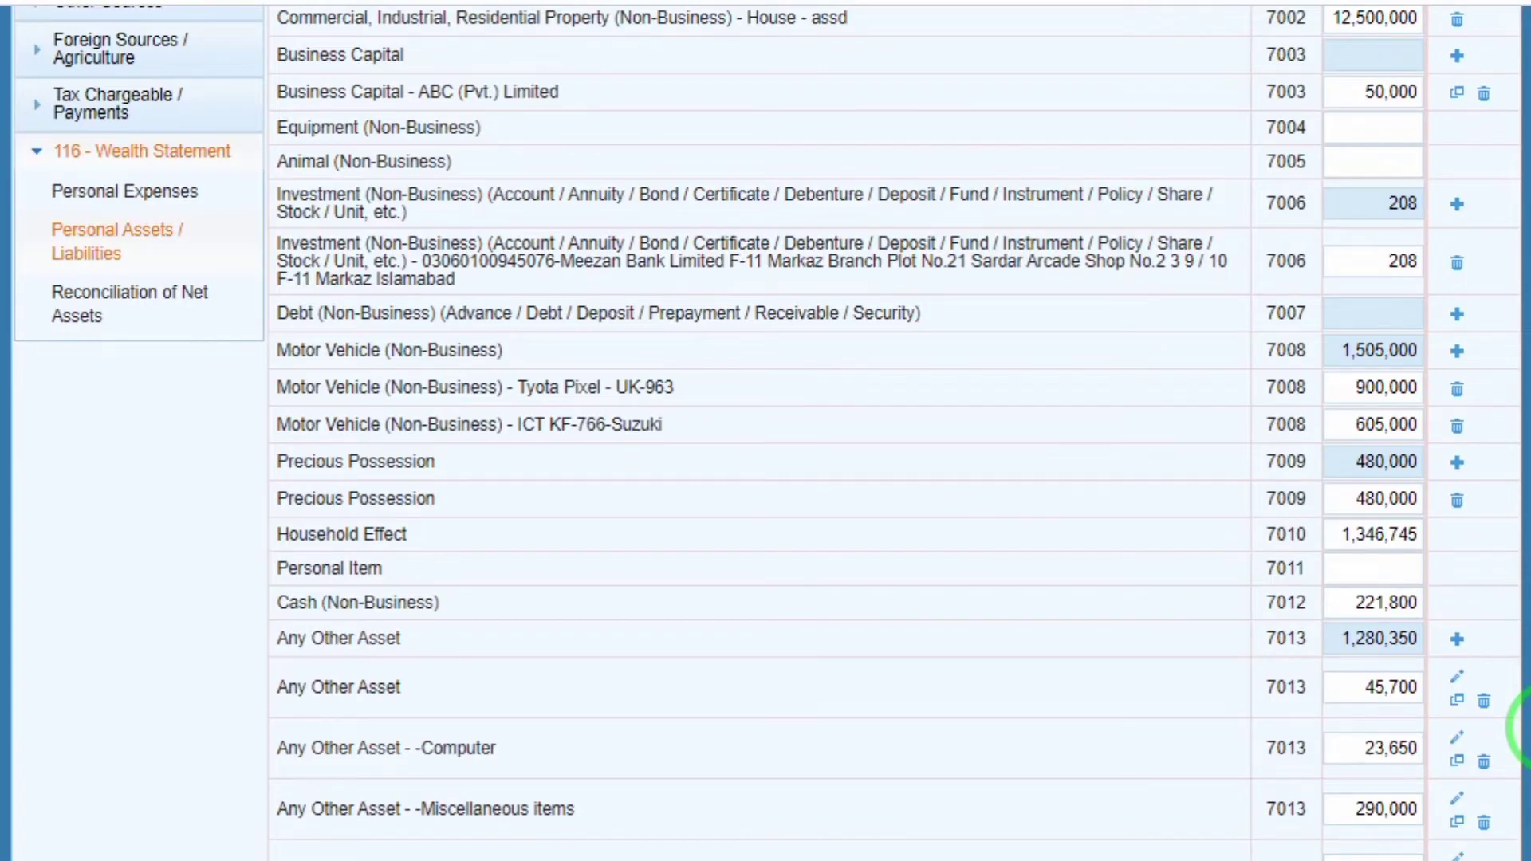
scroll(1525, 727, down, 2)
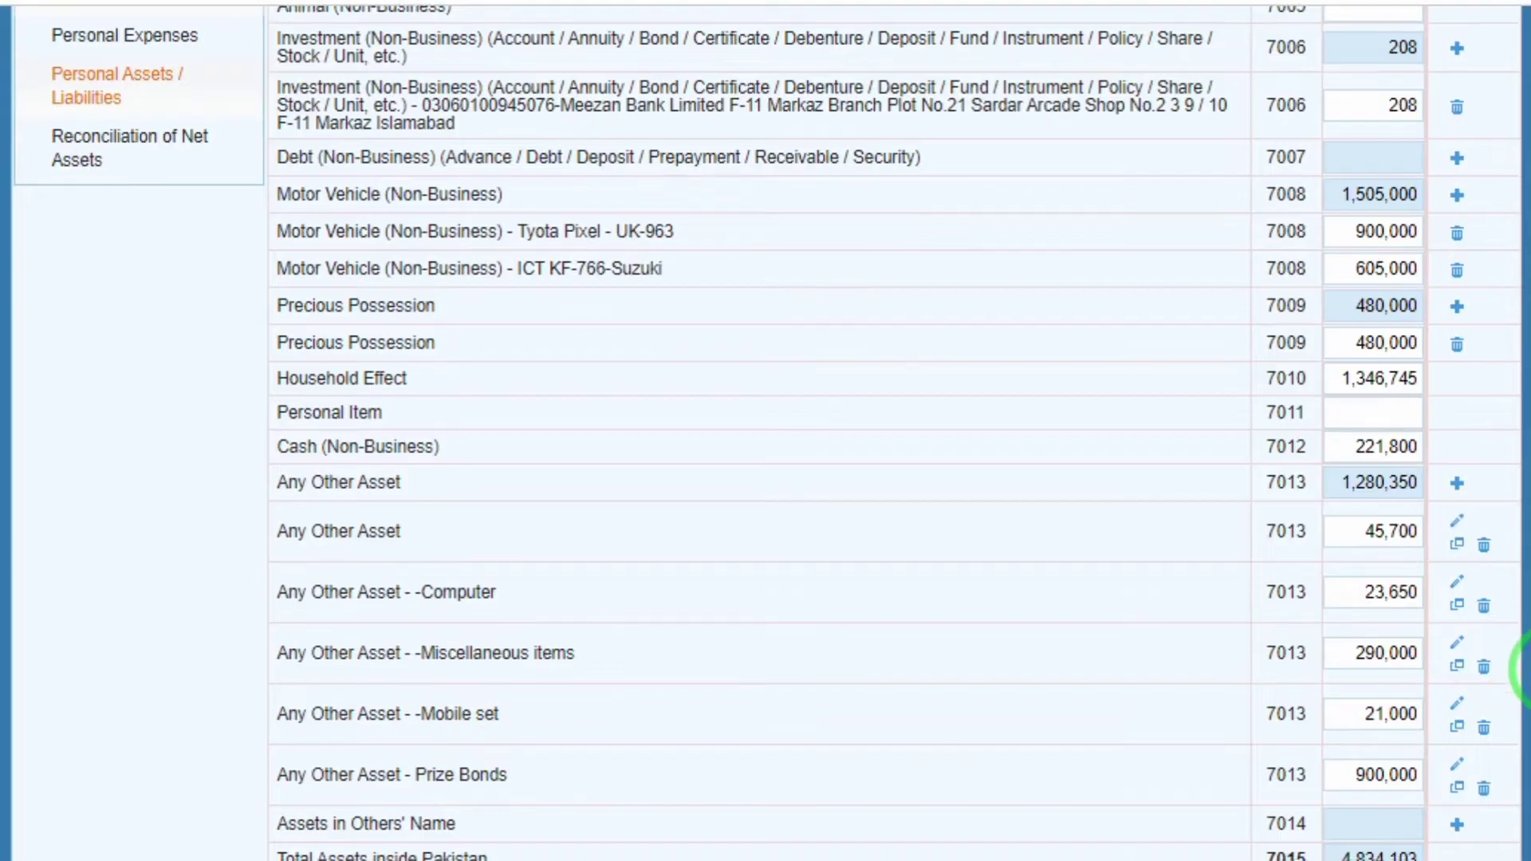
scroll(1528, 678, down, 1)
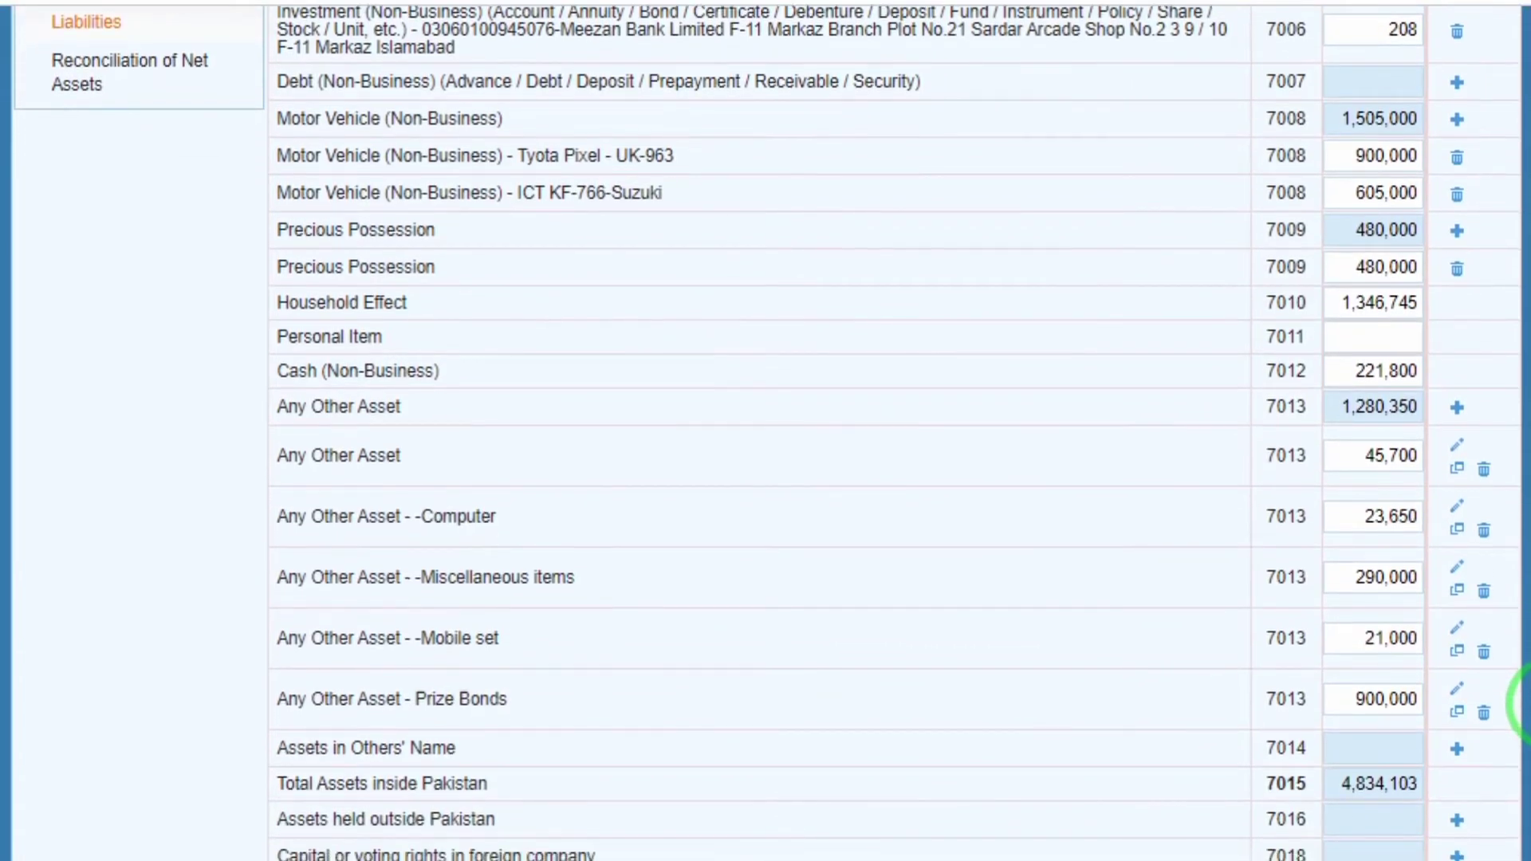
scroll(1524, 718, down, 1)
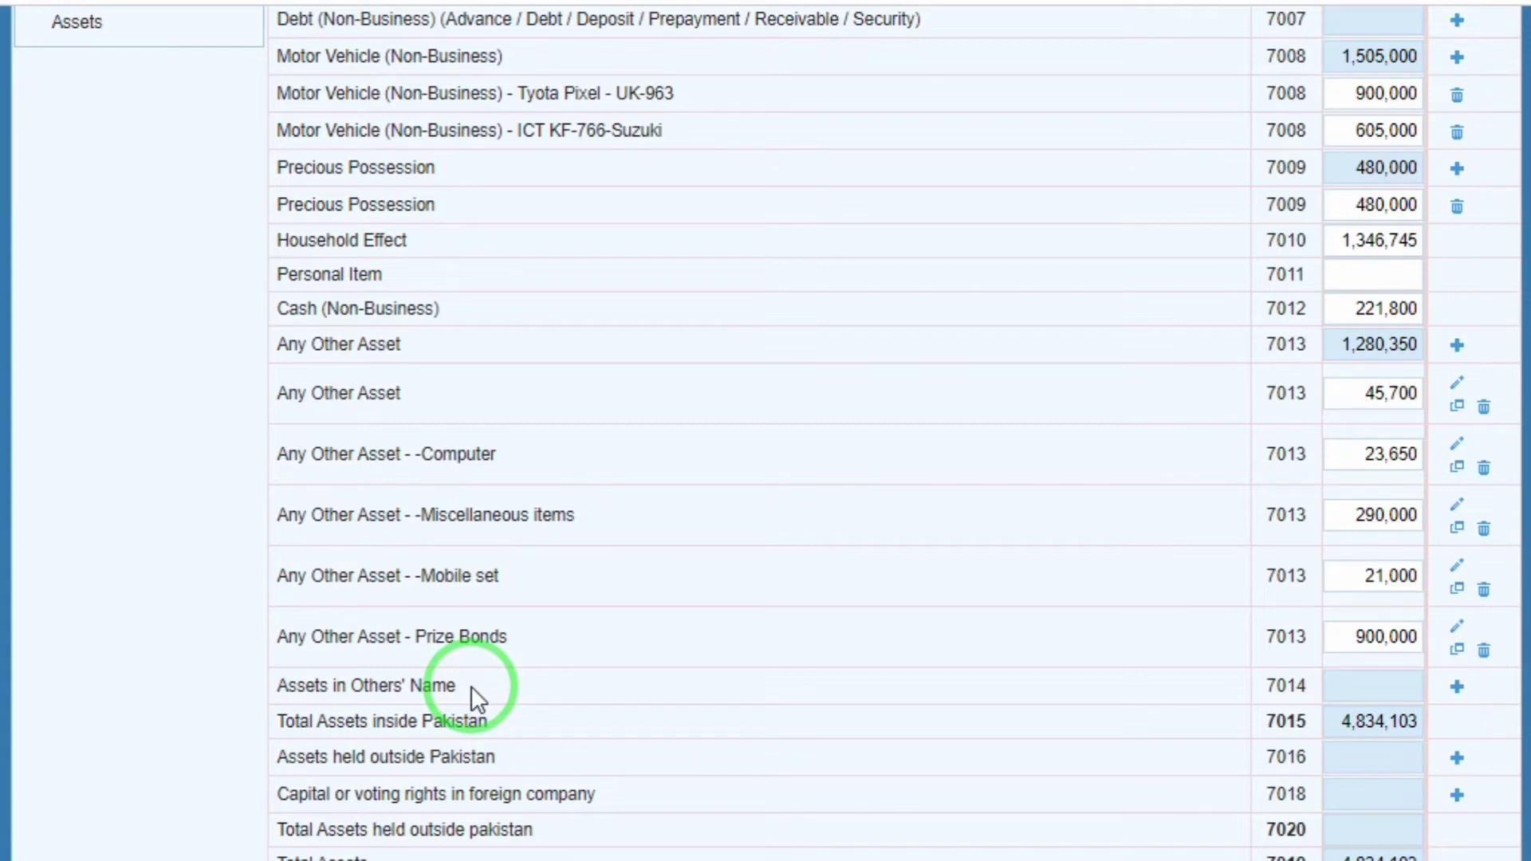
triple_click(353, 717)
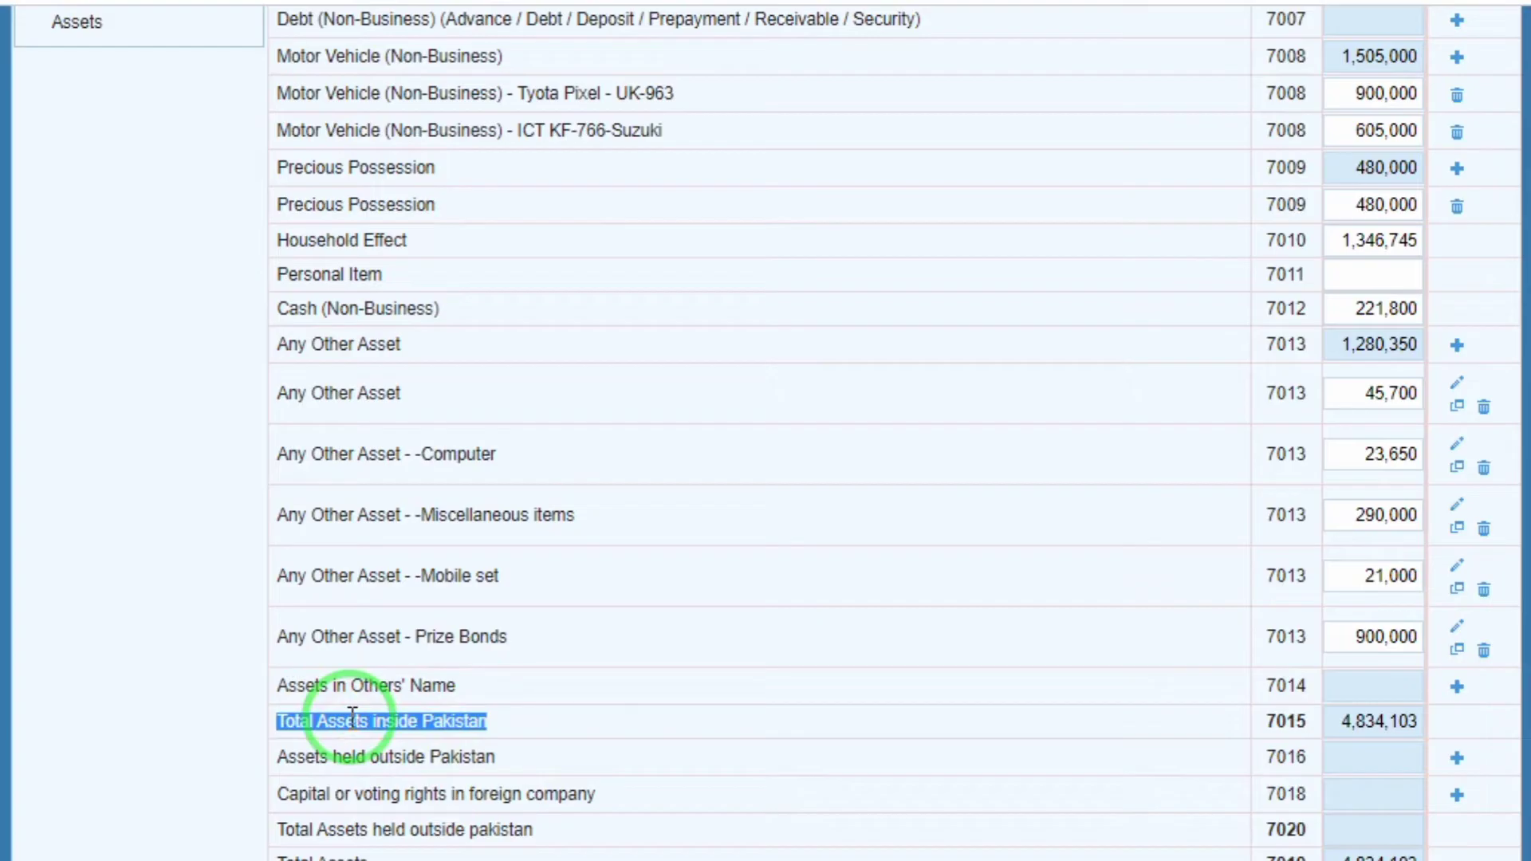
triple_click(325, 758)
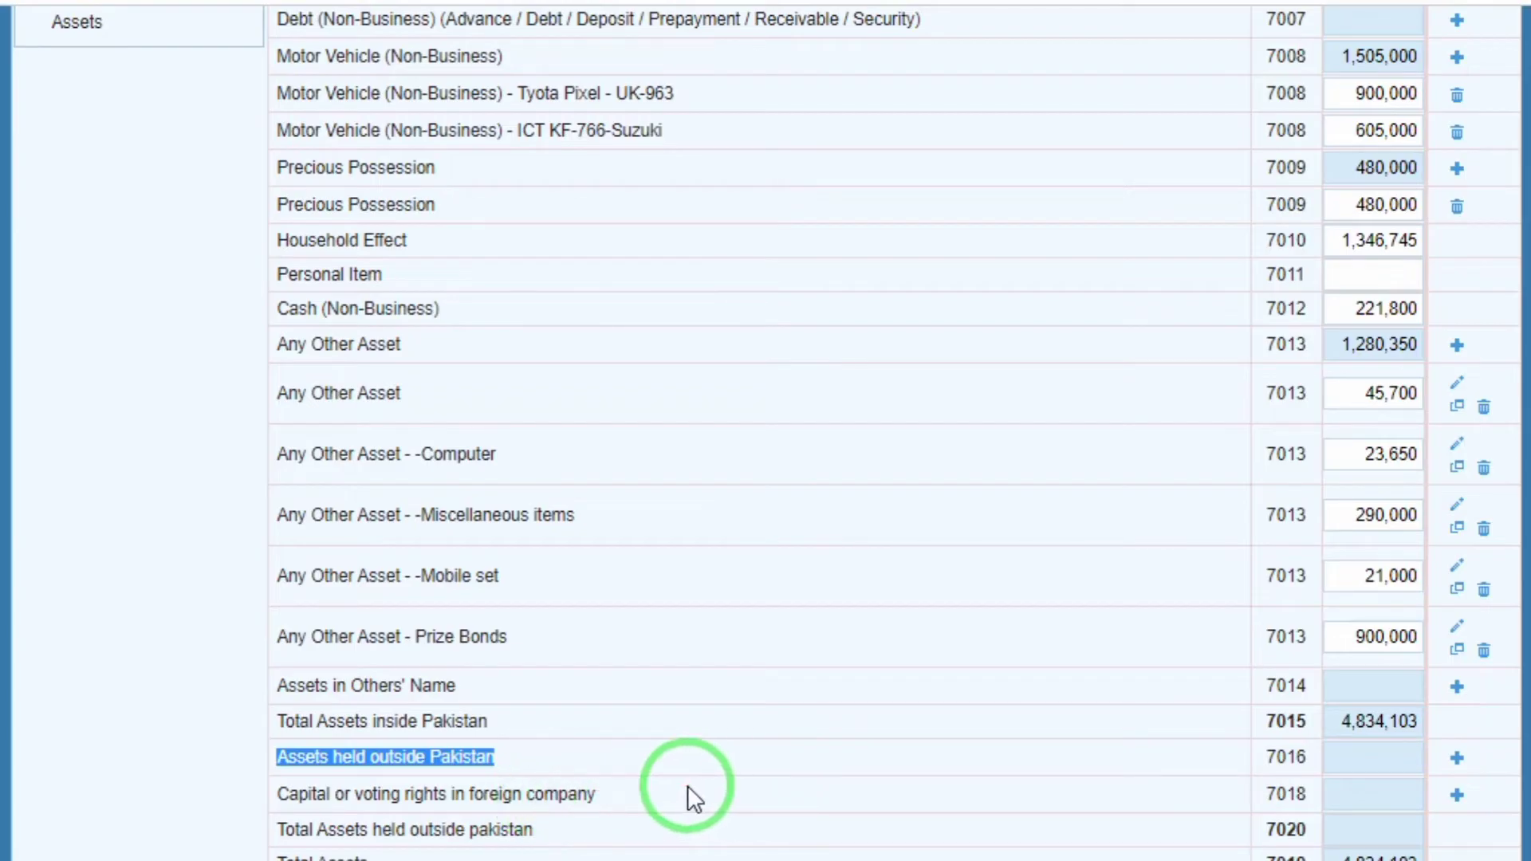
click(518, 823)
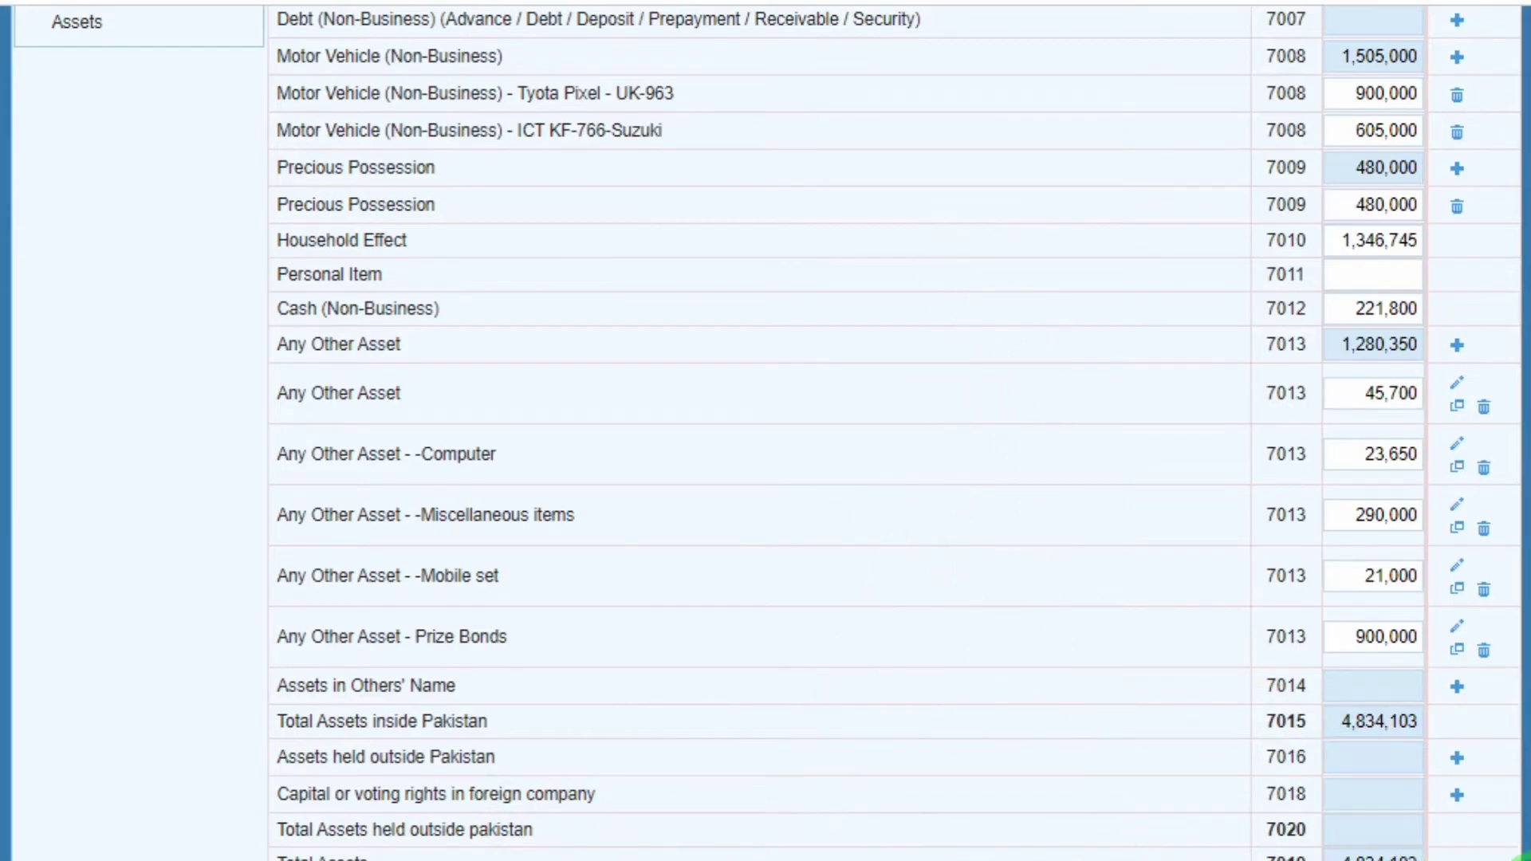
- Review the complete personal assets list again, from Agricultural Property (7001) to Total Assets (7019)
click(1156, 787)
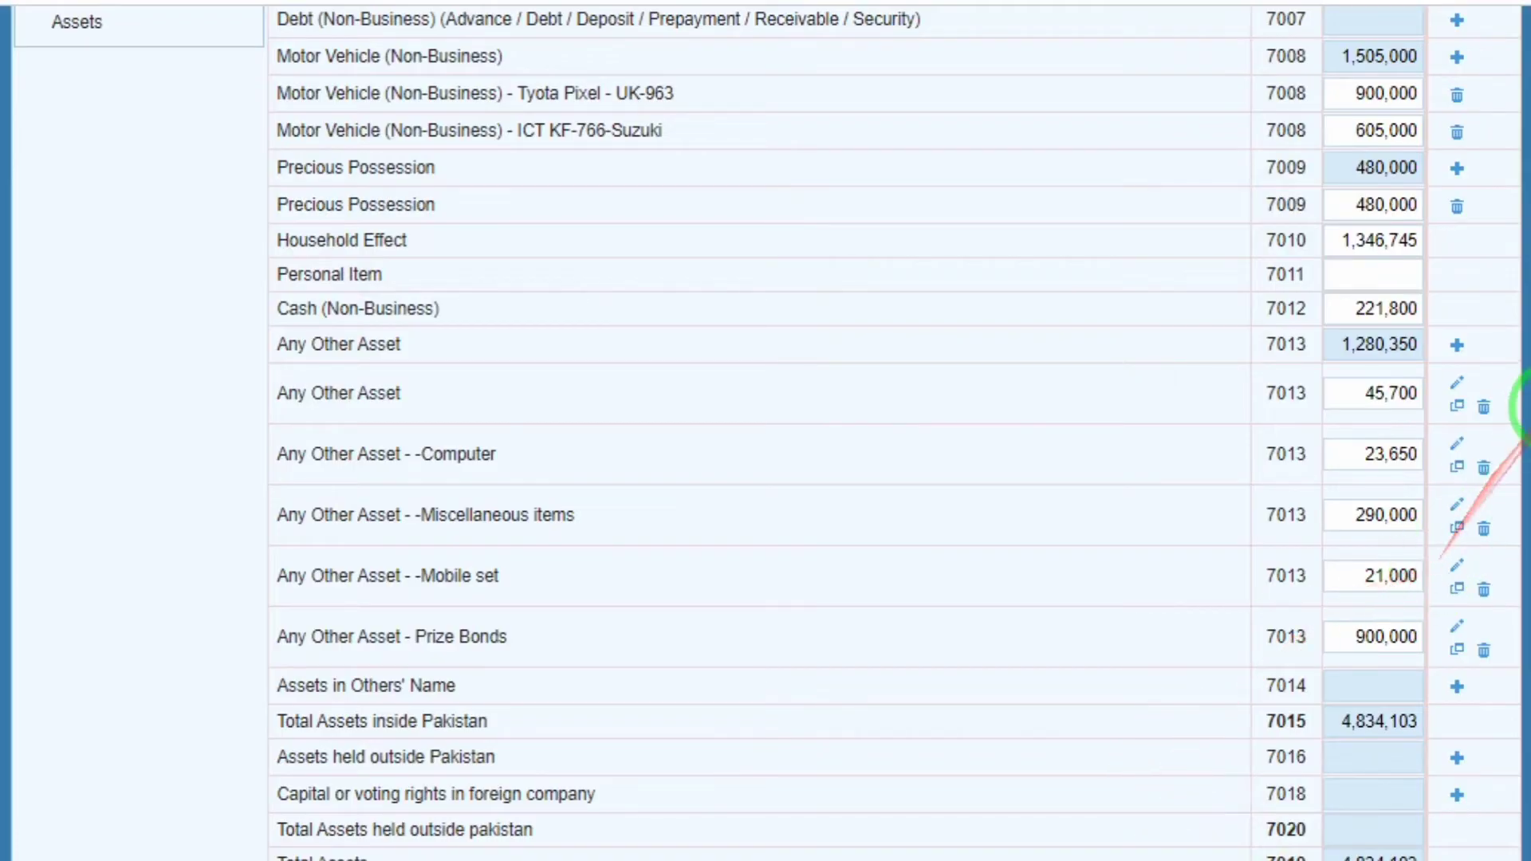
scroll(1524, 430, up, 10)
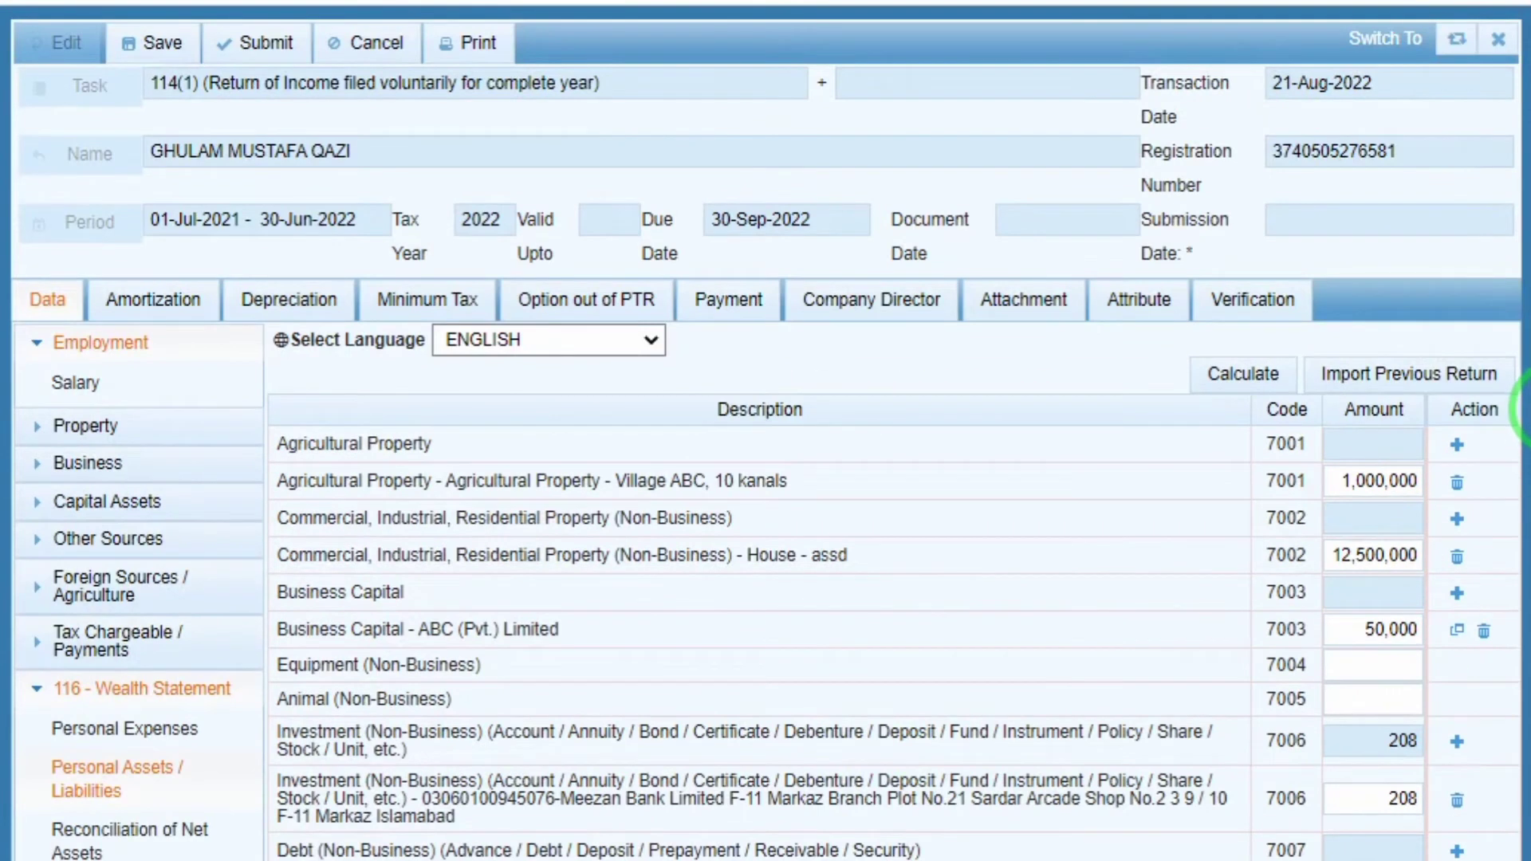
scroll(1520, 447, down, 3)
scroll(1523, 514, down, 6)
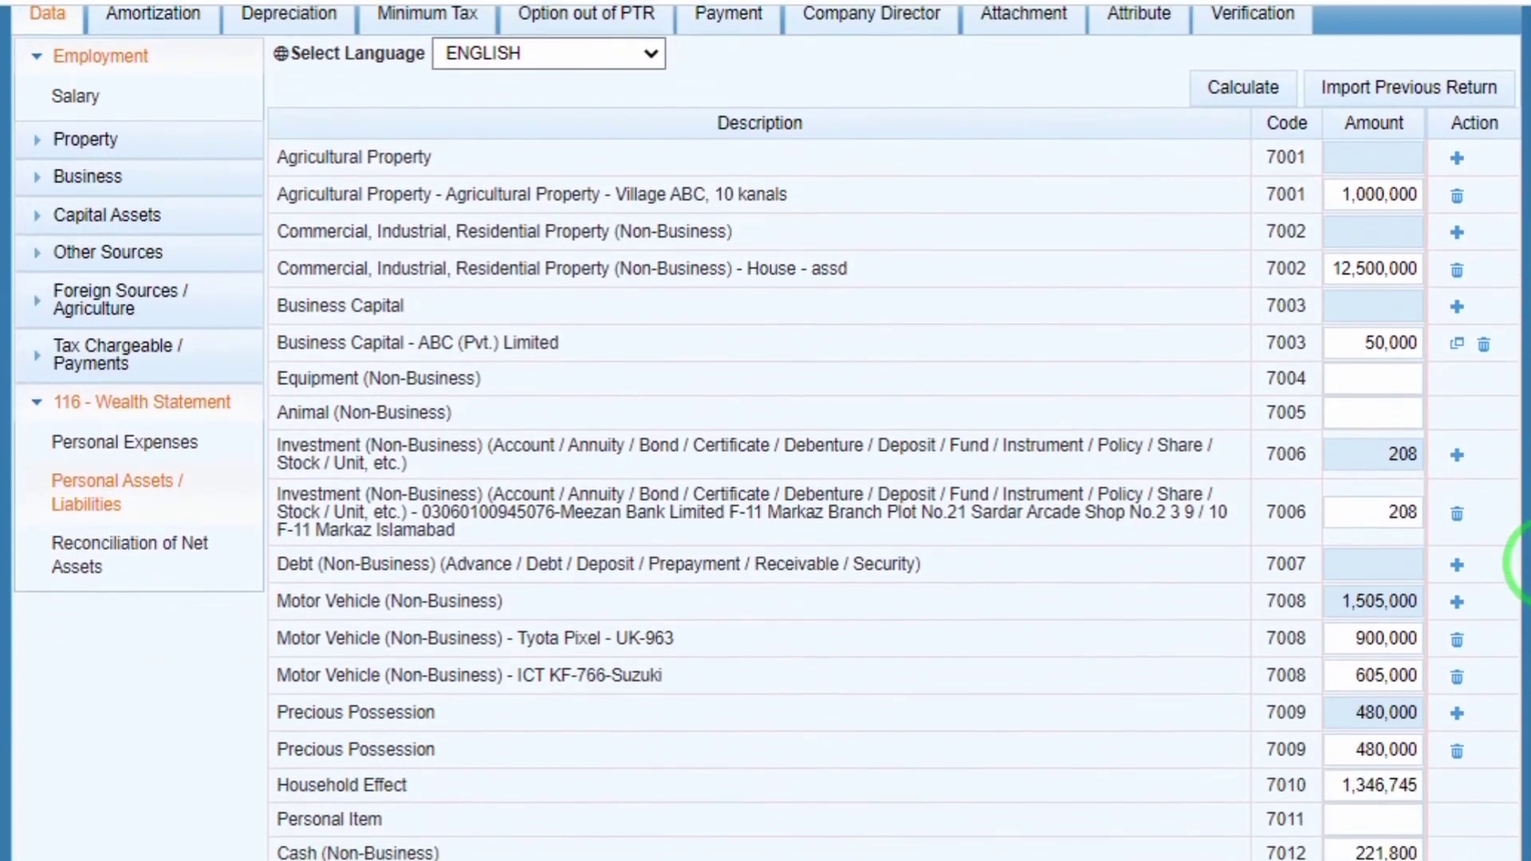
scroll(1528, 706, down, 4)
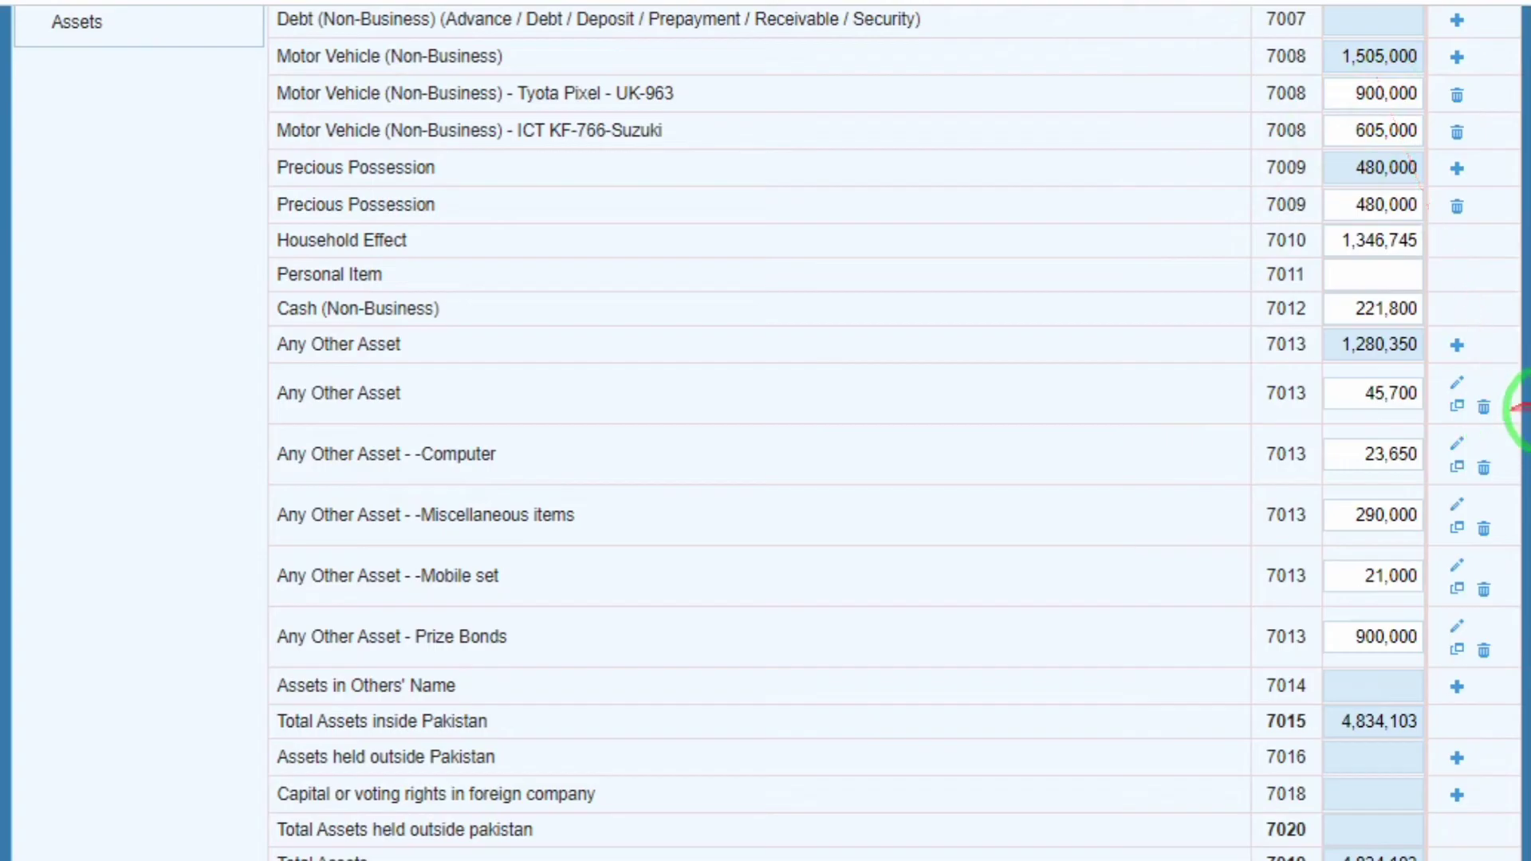
scroll(1519, 410, up, 10)
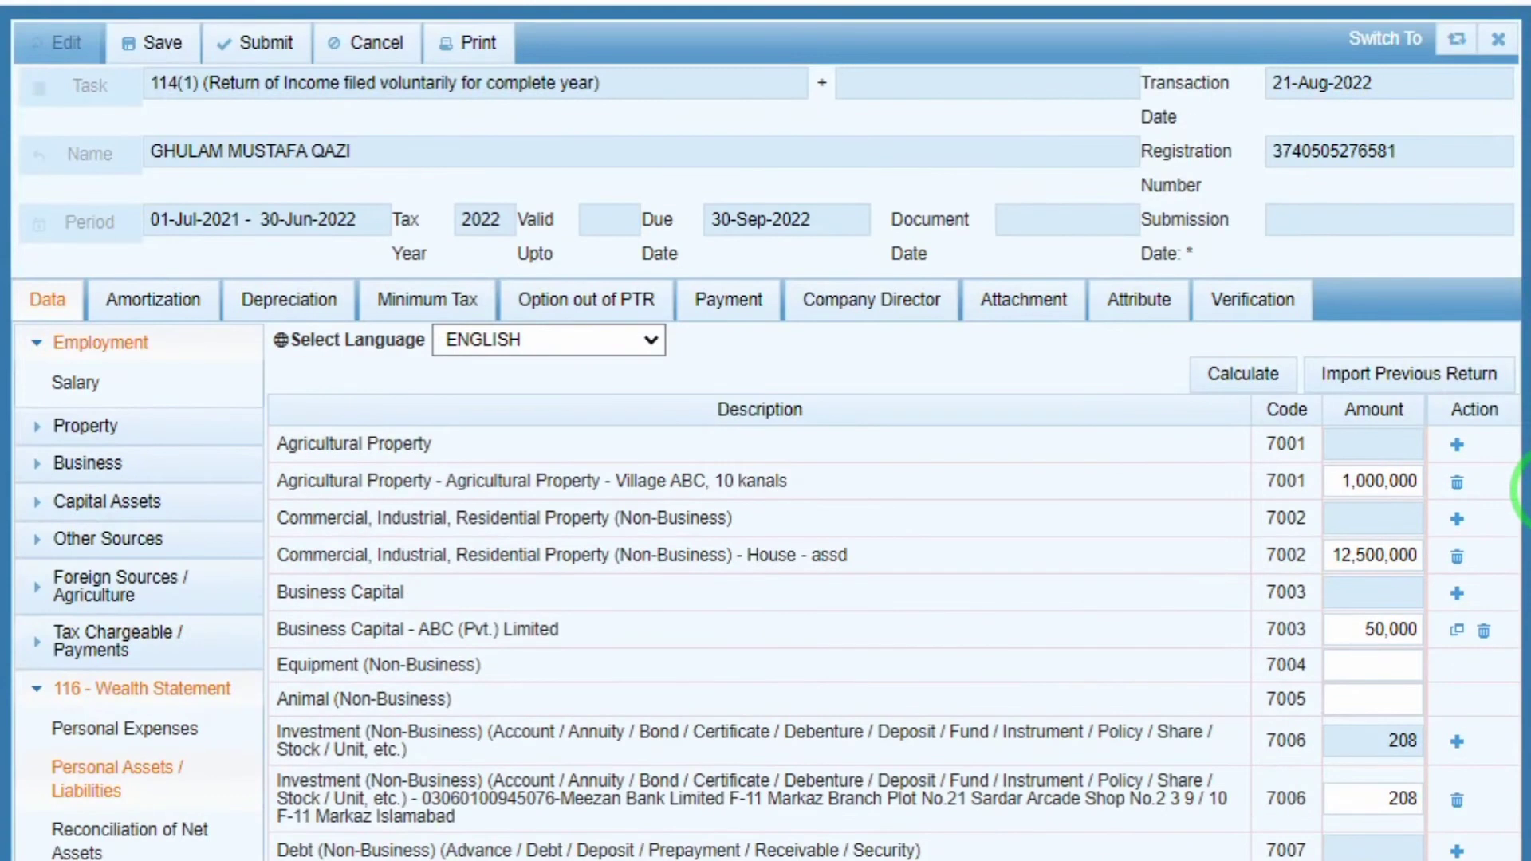
scroll(1519, 491, down, 10)
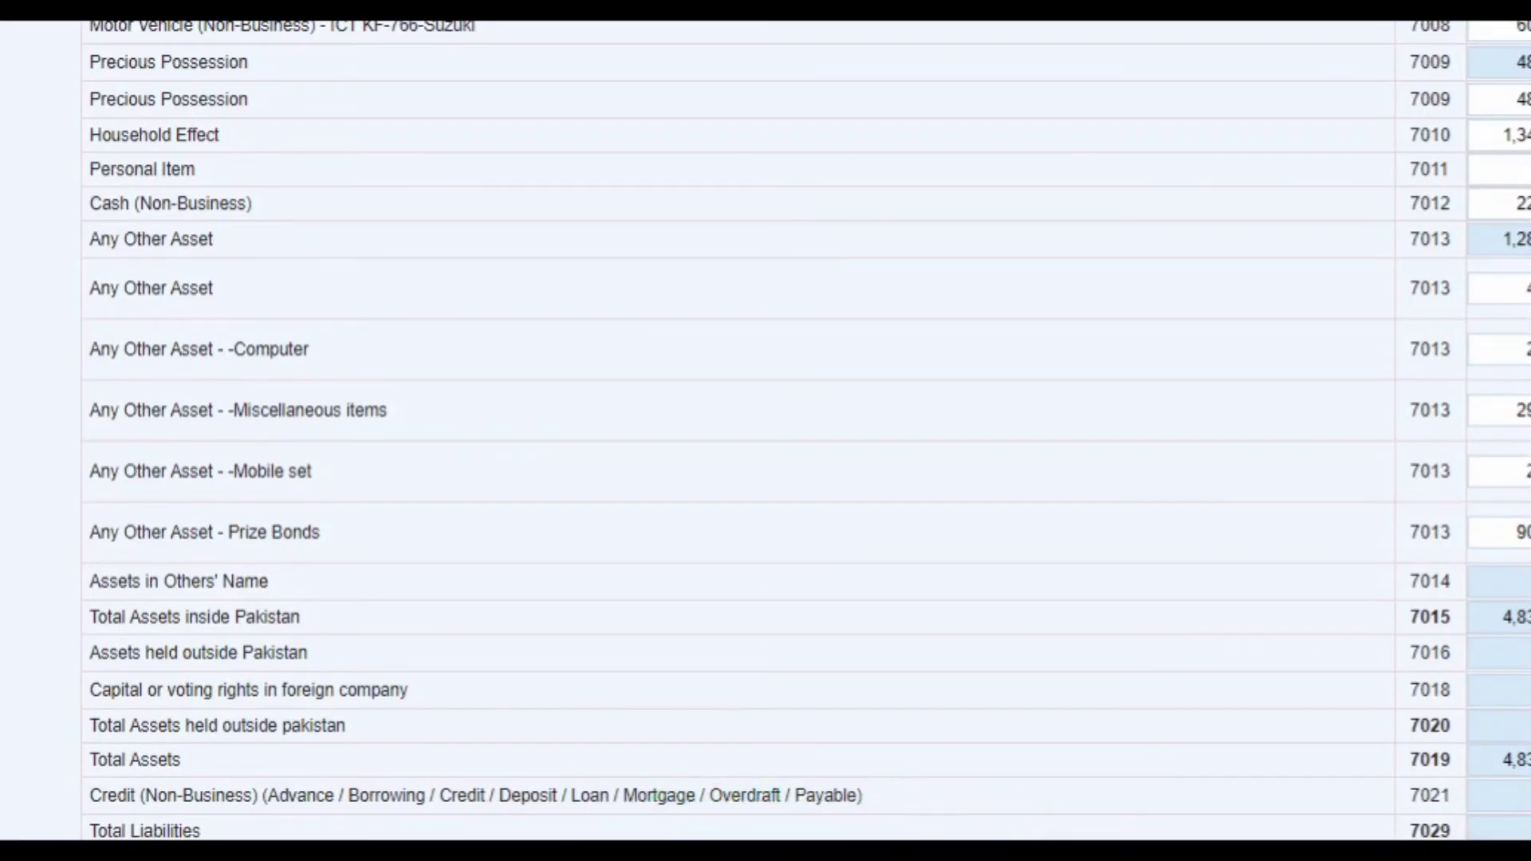
- Examine the Credit (Non-Business) row (7021) and the Total Liabilities row (7029)
triple_click(162, 790)
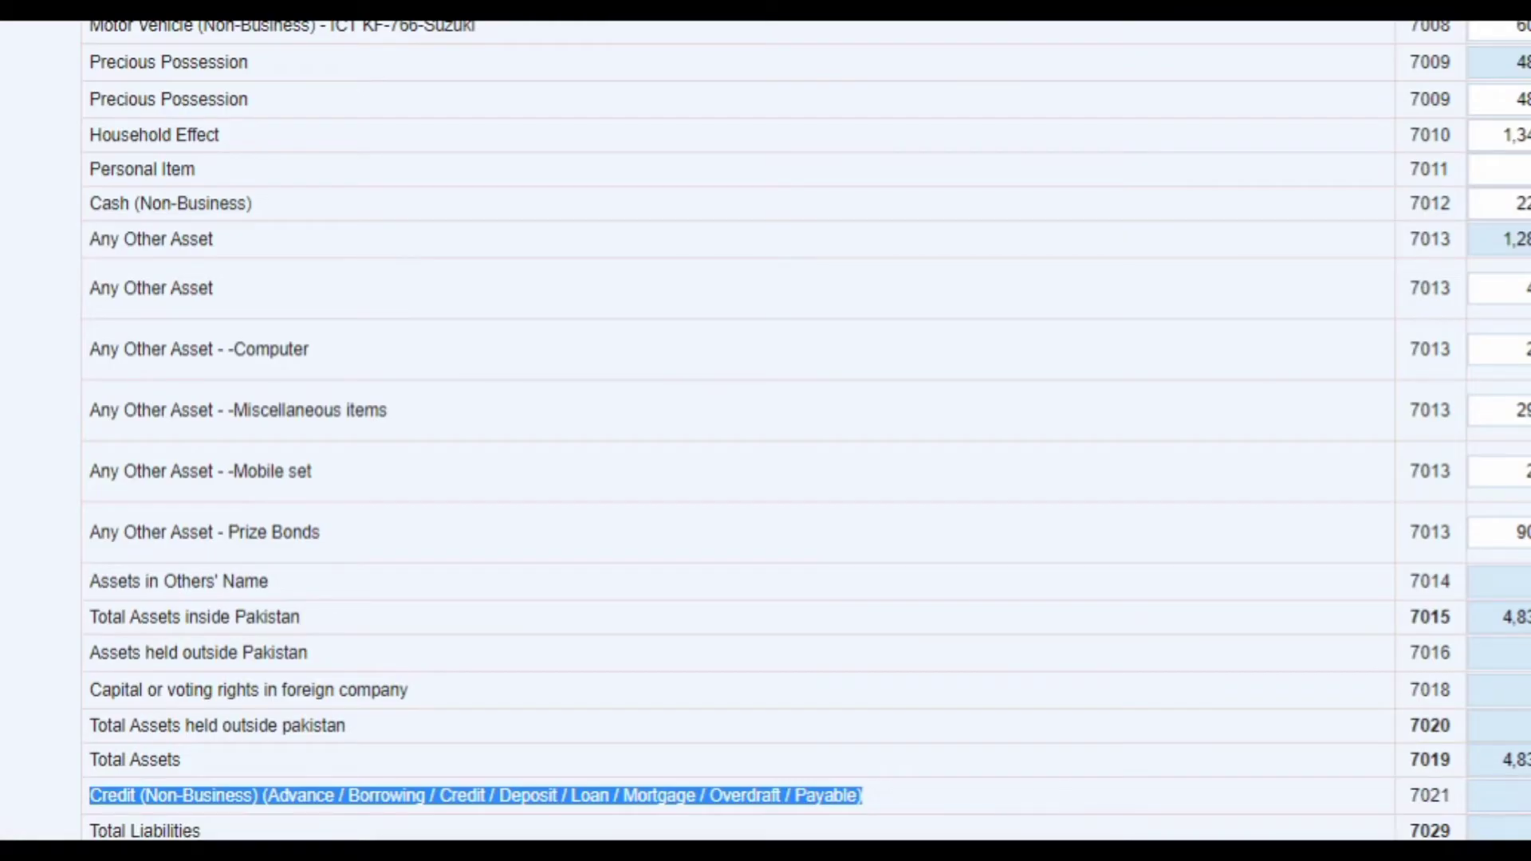
drag(1093, 838, 1289, 813)
drag(1525, 746, 1483, 837)
click(243, 829)
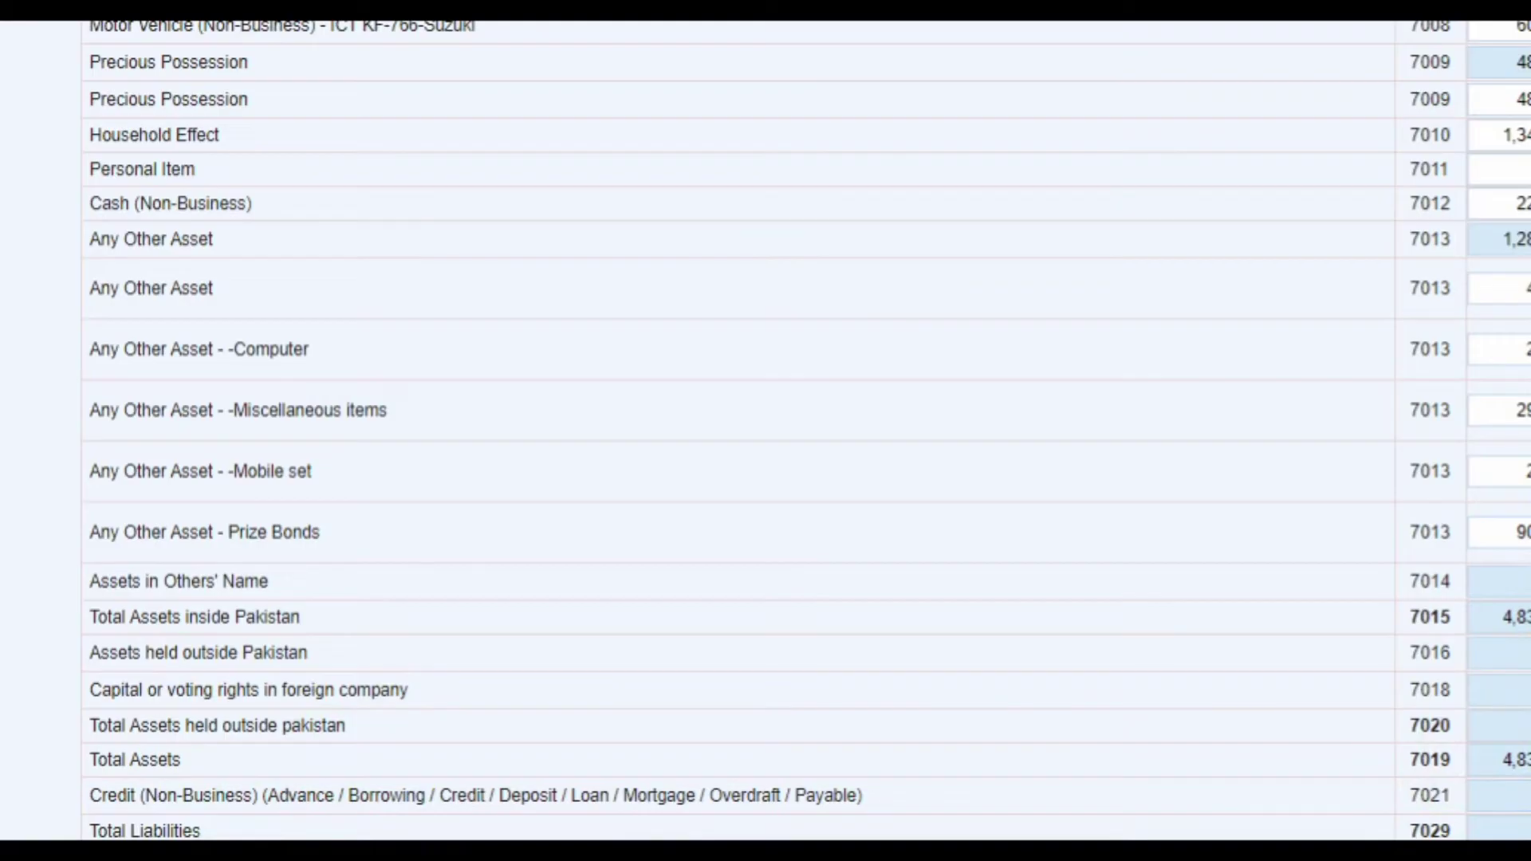
- Recalculate the totals of the personal assets and liabilities
scroll(766, 430, up, 10)
scroll(766, 431, down, 10)
scroll(765, 431, up, 10)
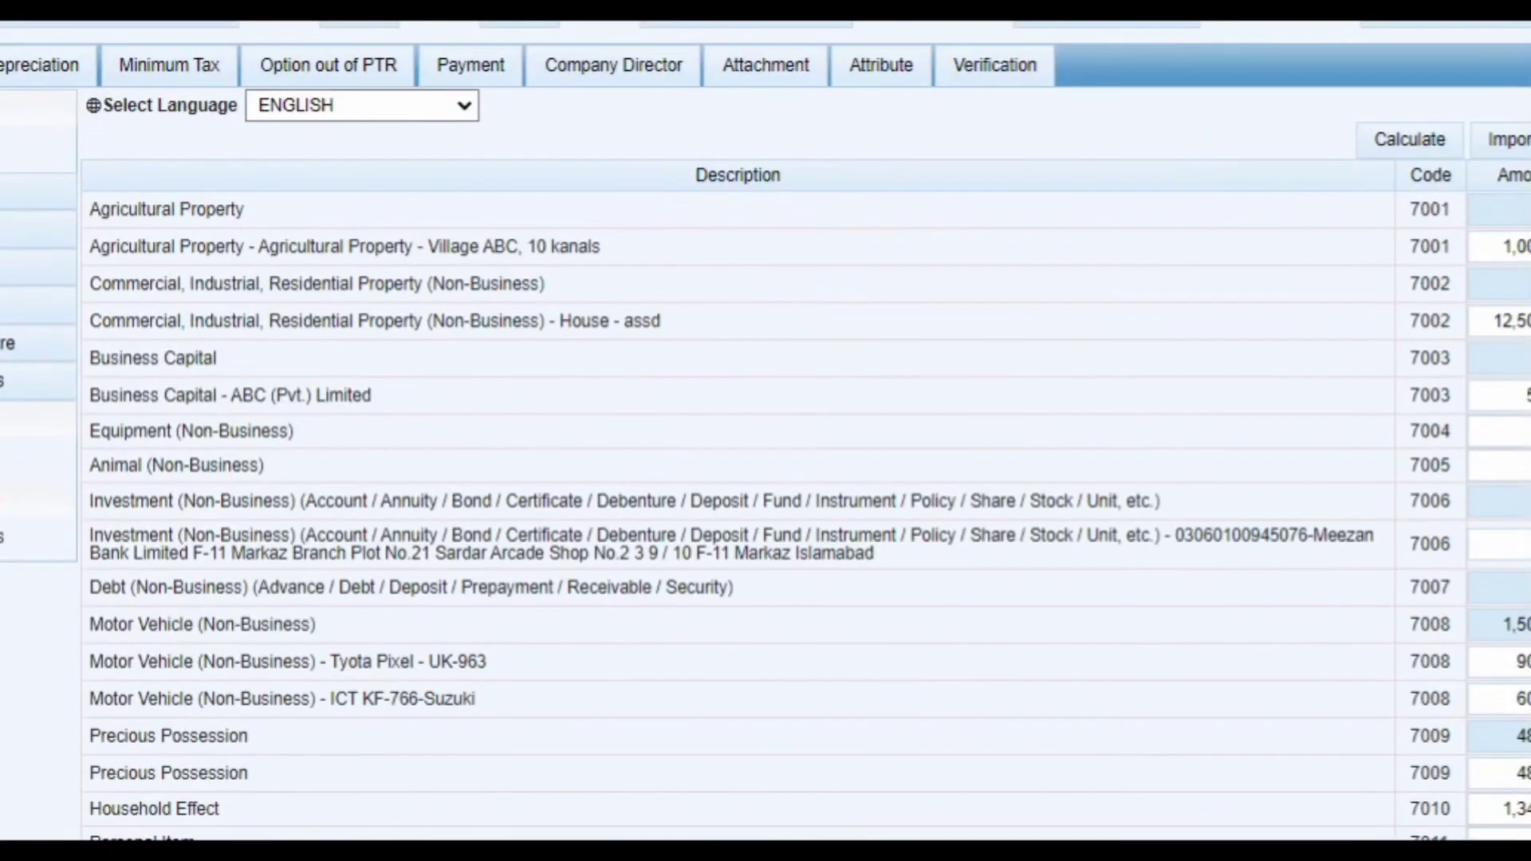
click(1378, 148)
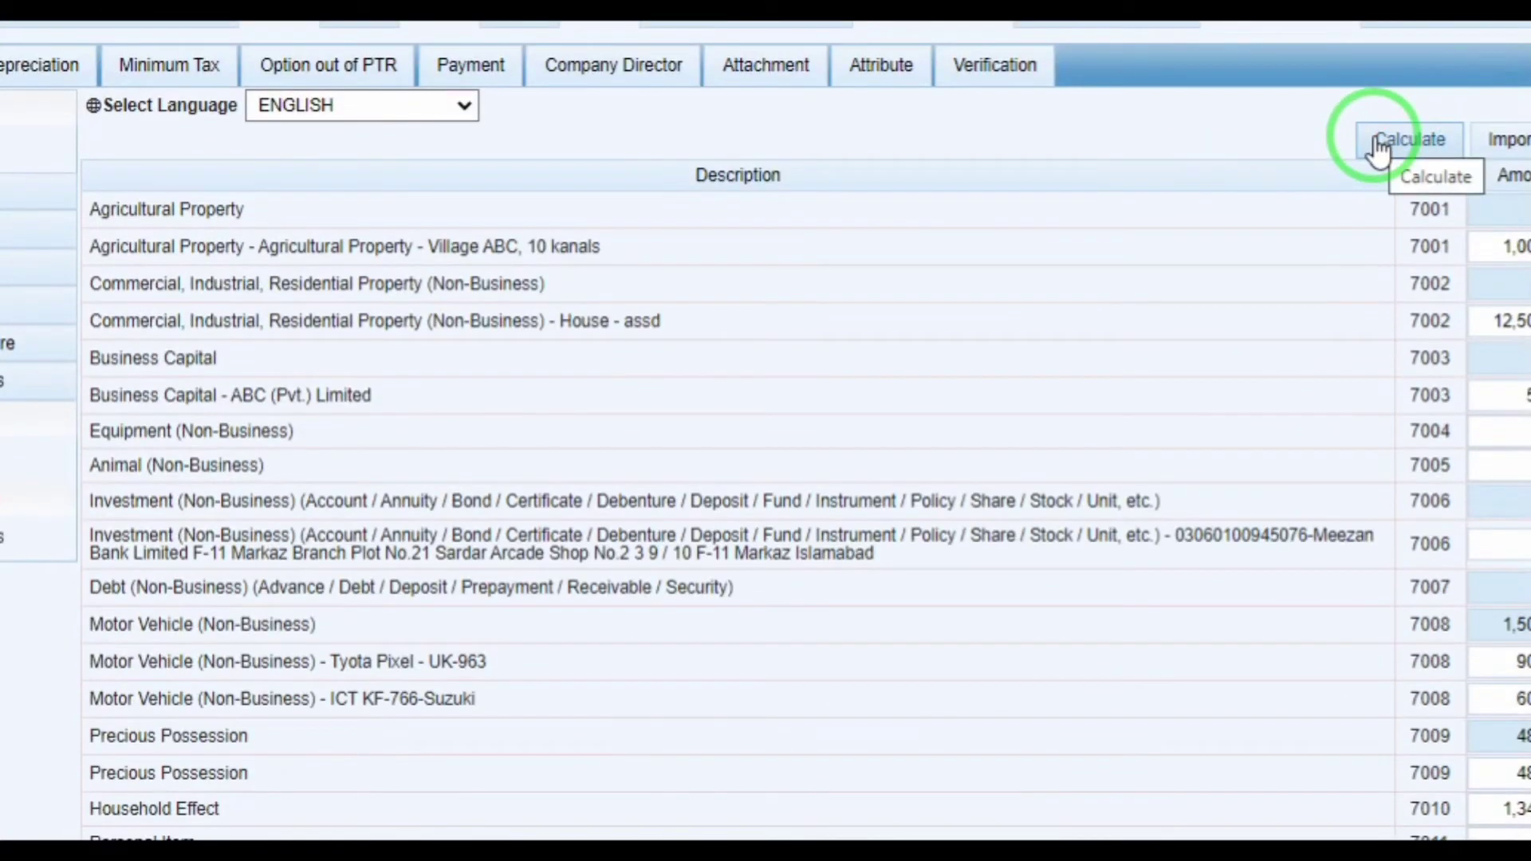
click(1377, 148)
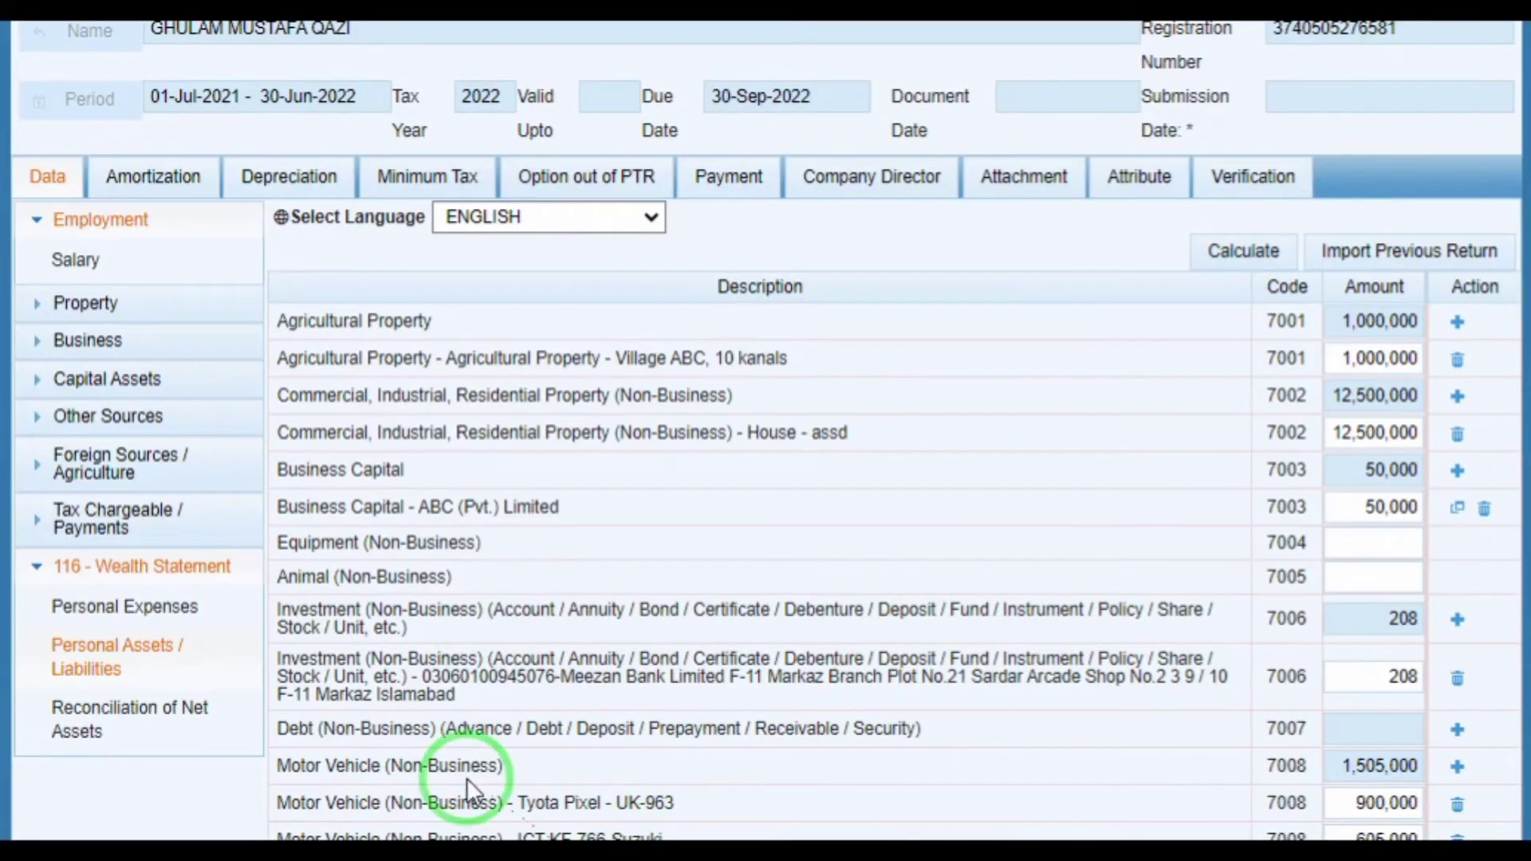
- Open the wealth statement's Personal Expenses section and review the rent, rates and taxes, and vehicle running rows (7051 to 7055)
click(150, 616)
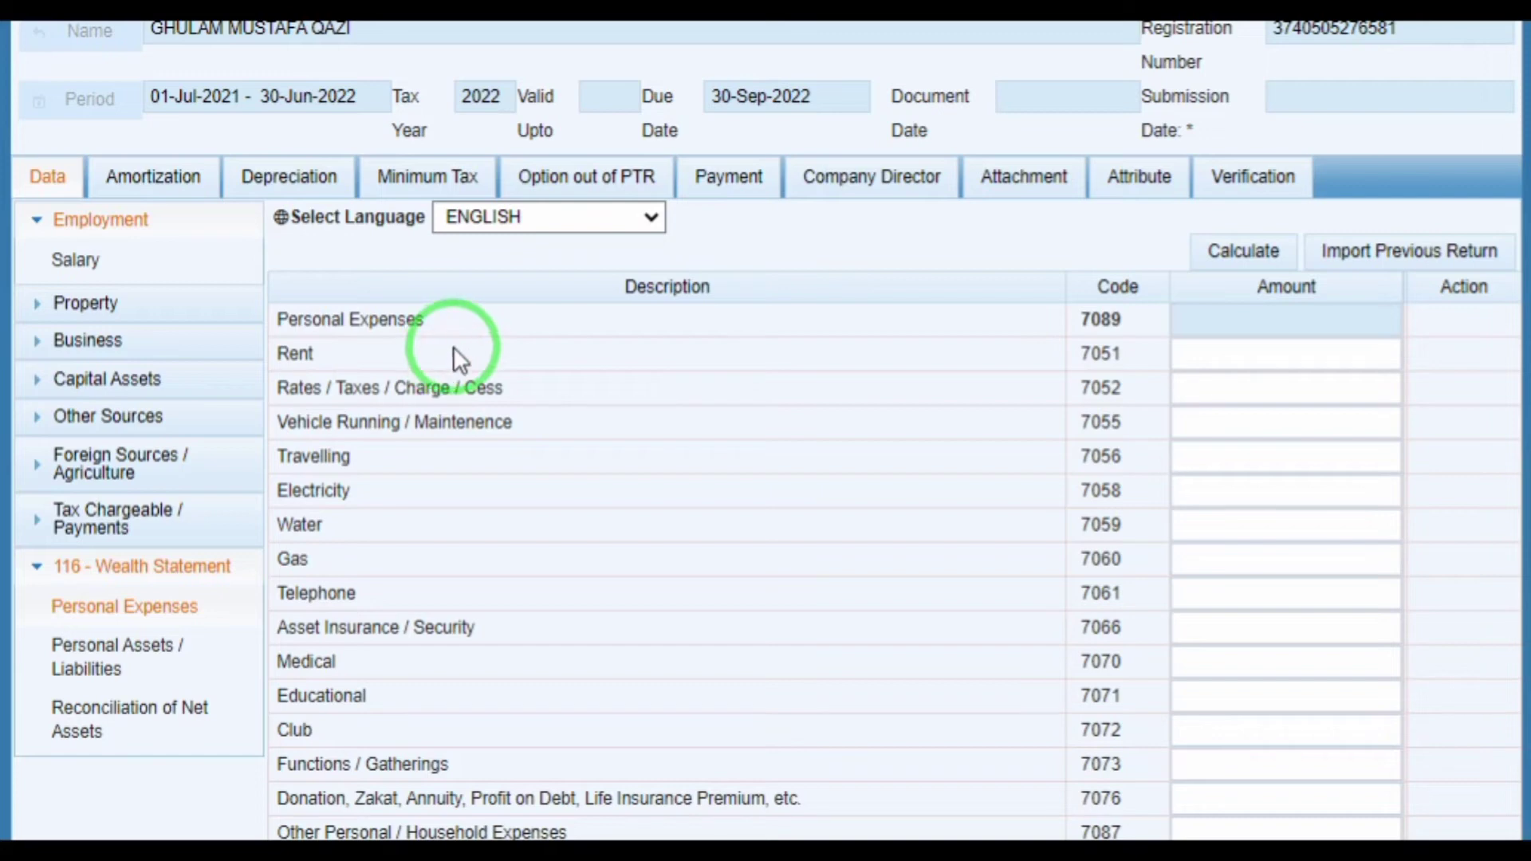
click(1202, 353)
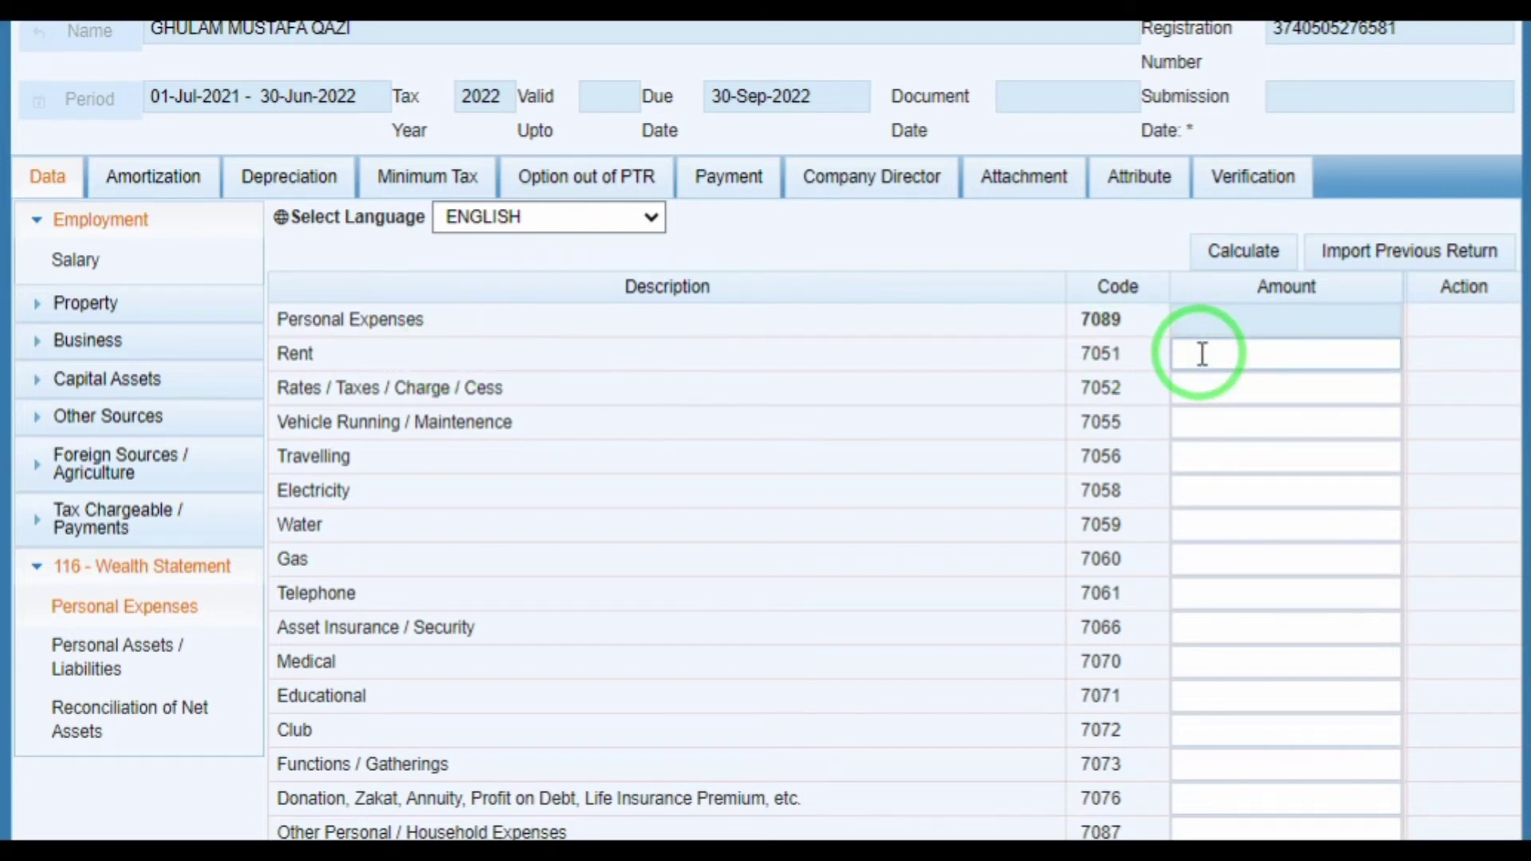
click(1202, 353)
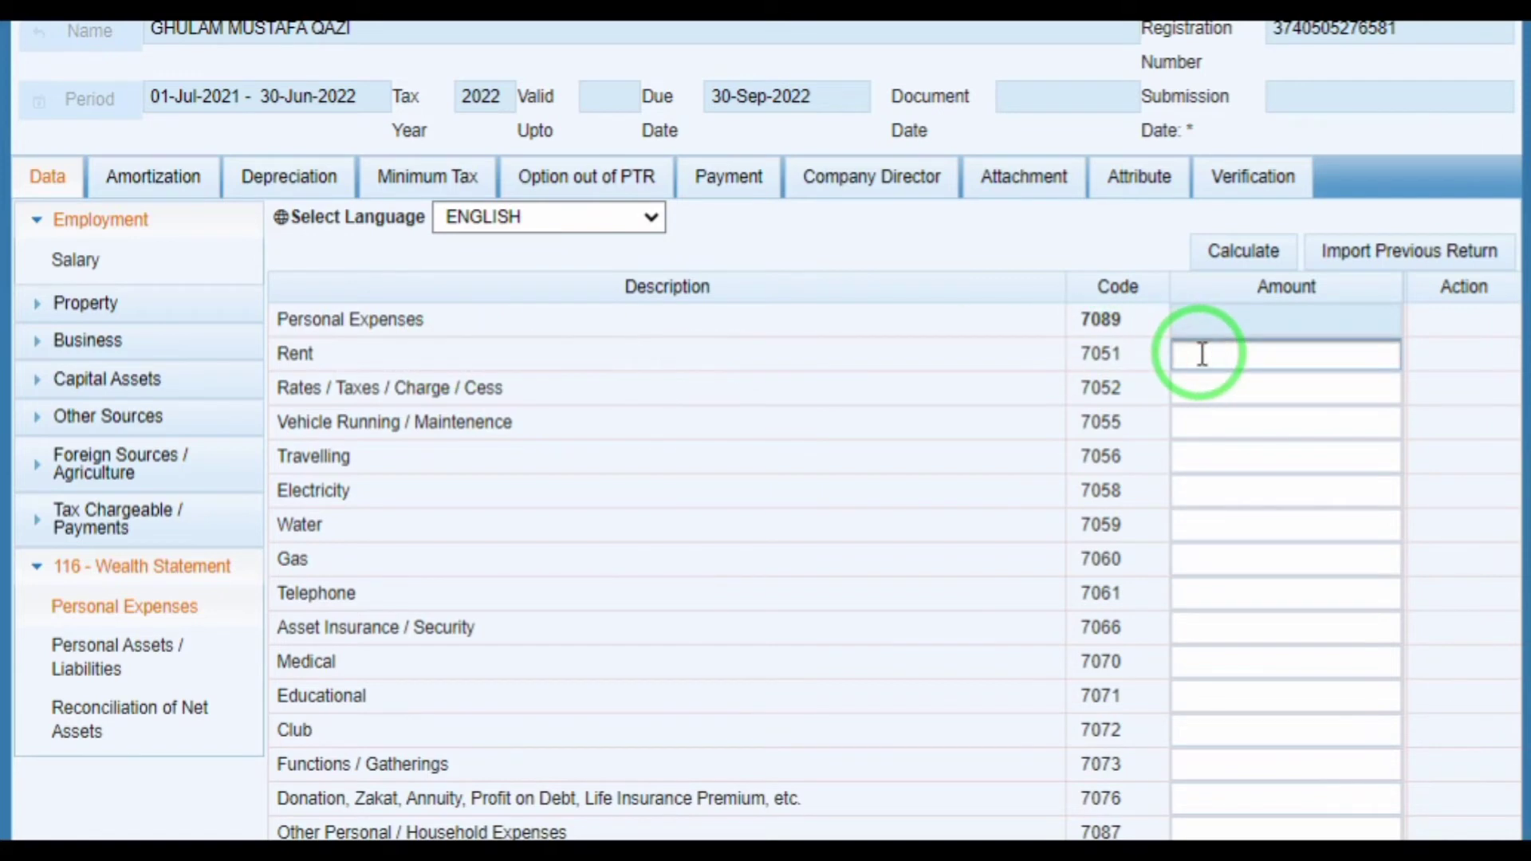
click(1199, 382)
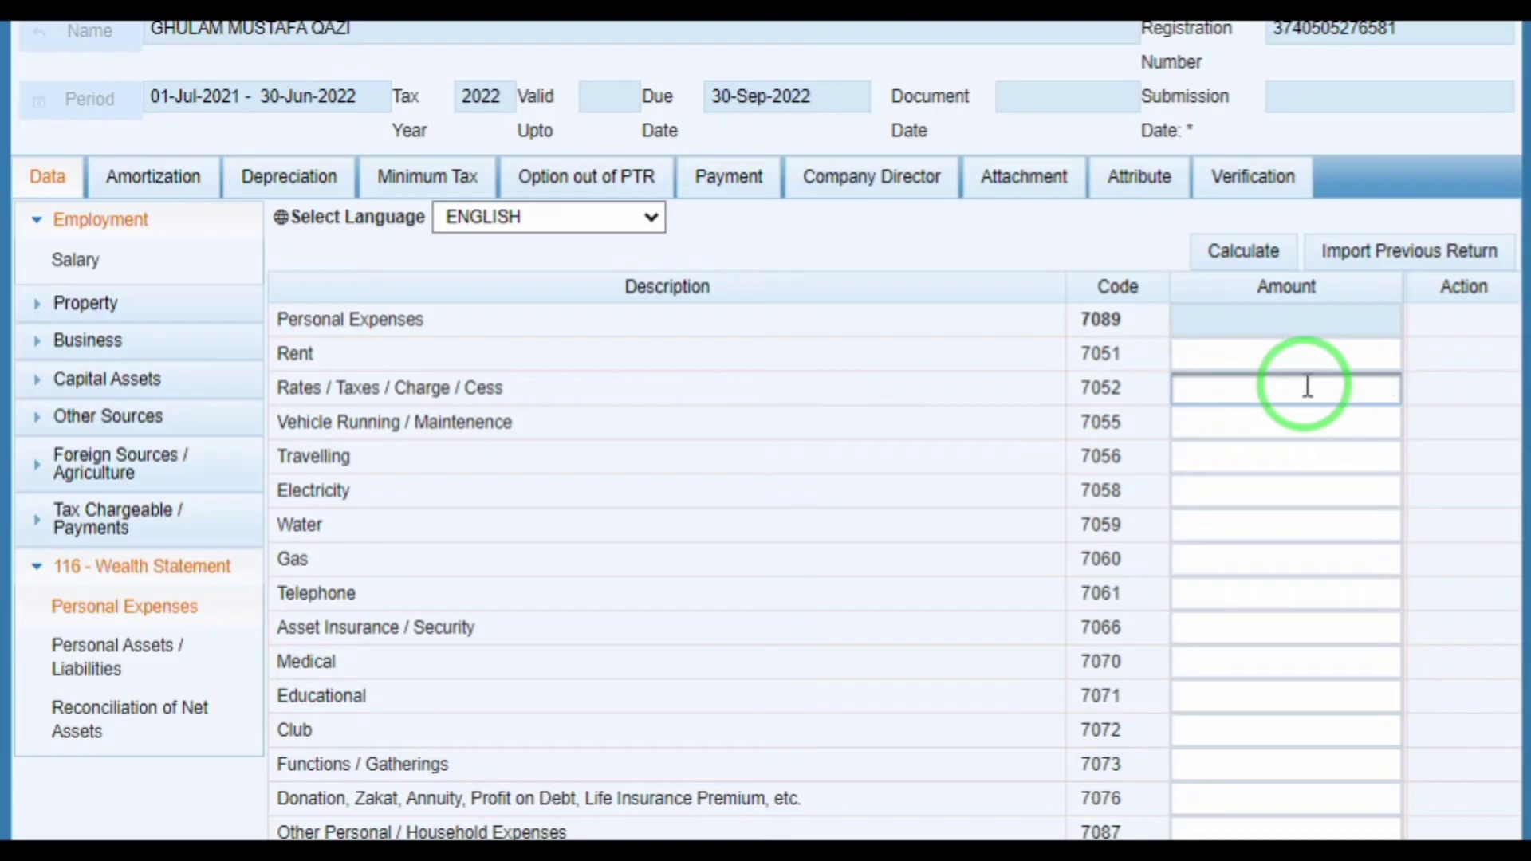
click(493, 416)
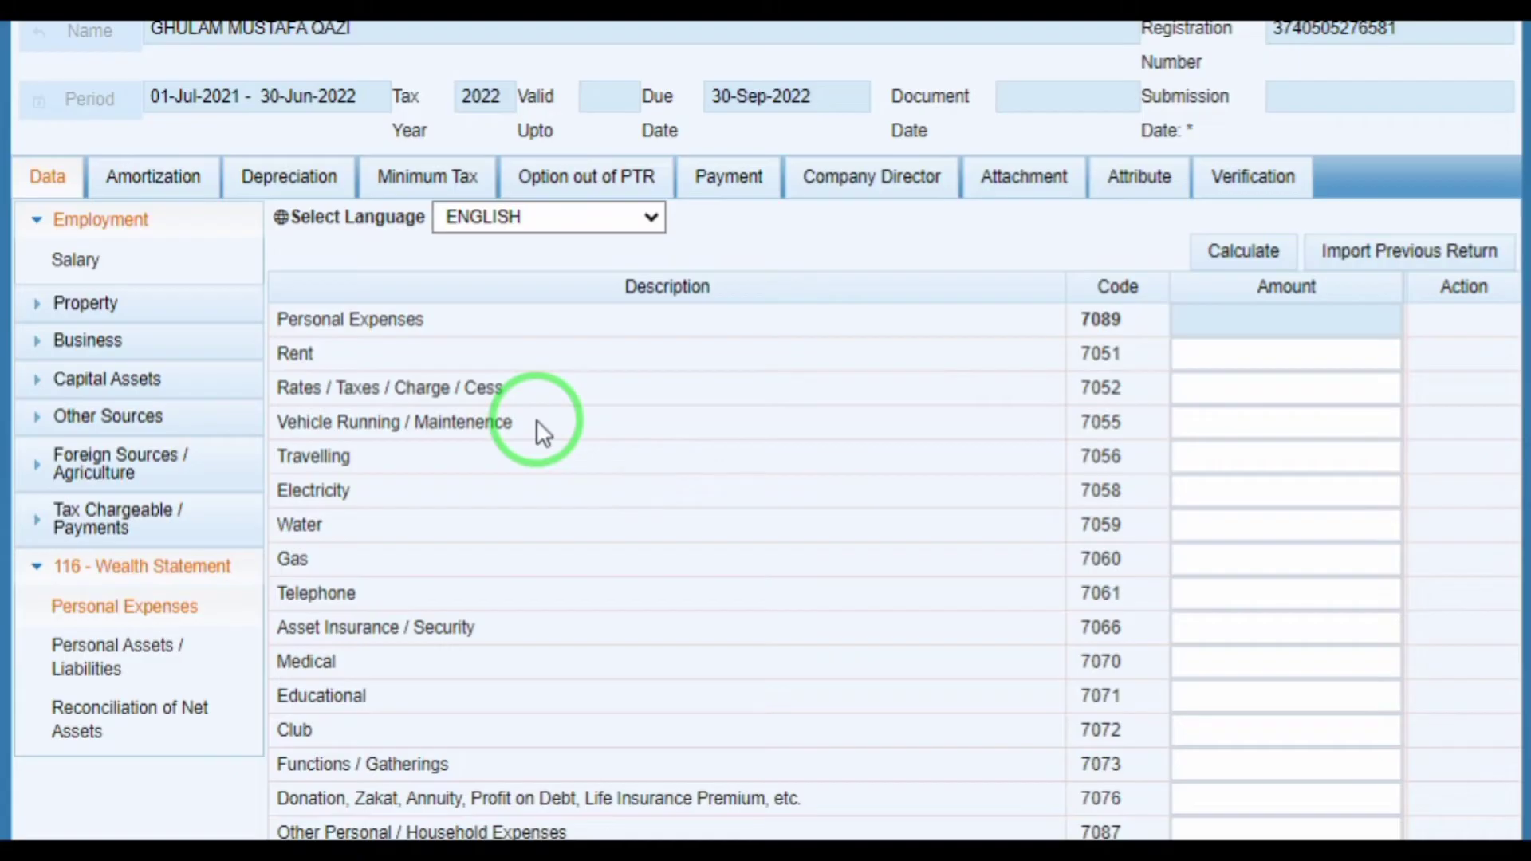
click(1246, 395)
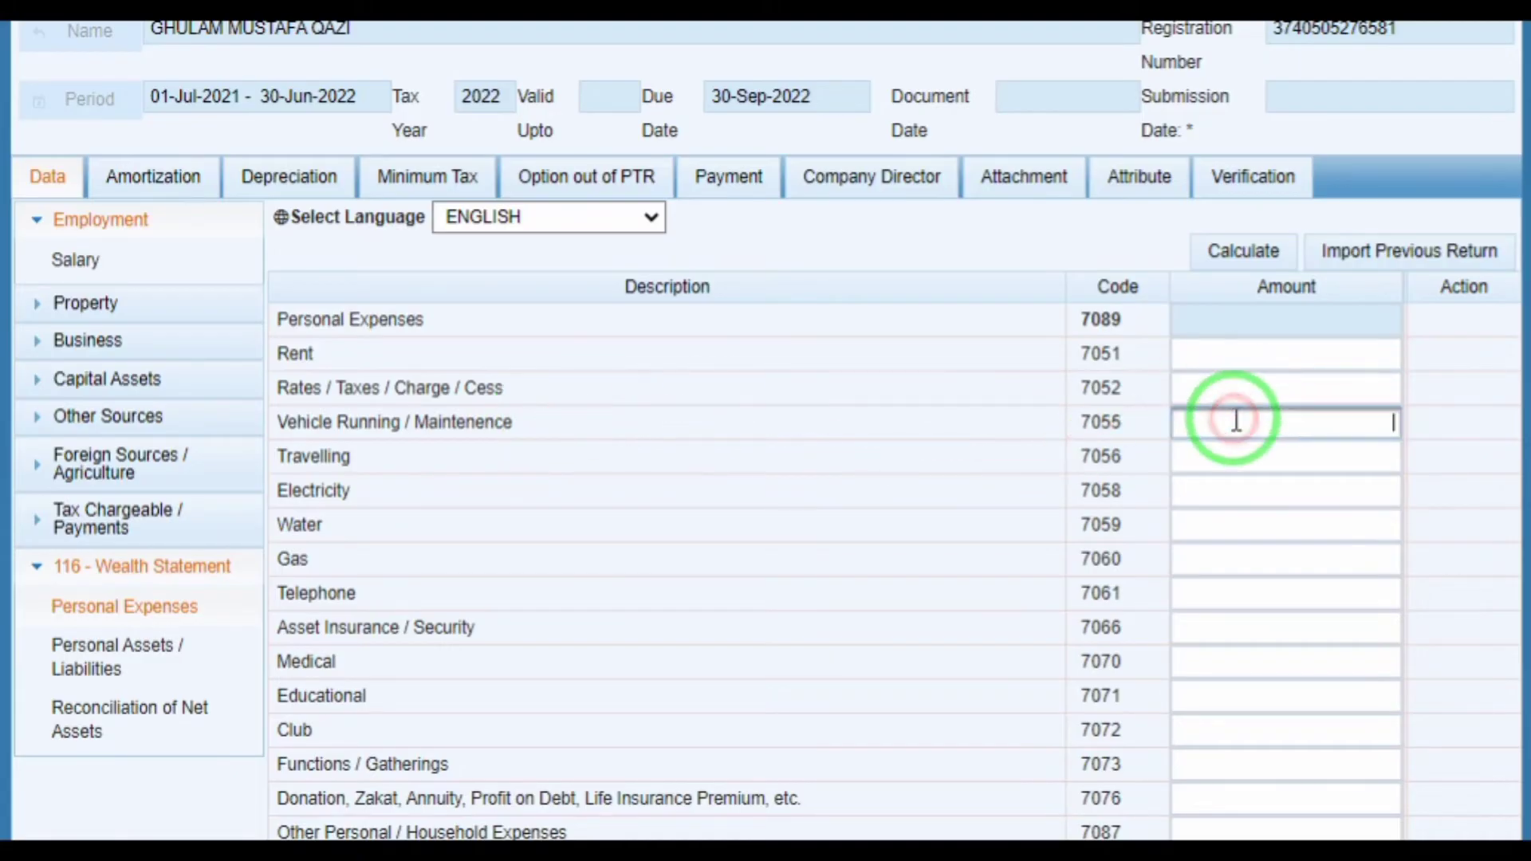
- Review the travelling, electricity and water expense rows (7056 to 7059)
click(487, 463)
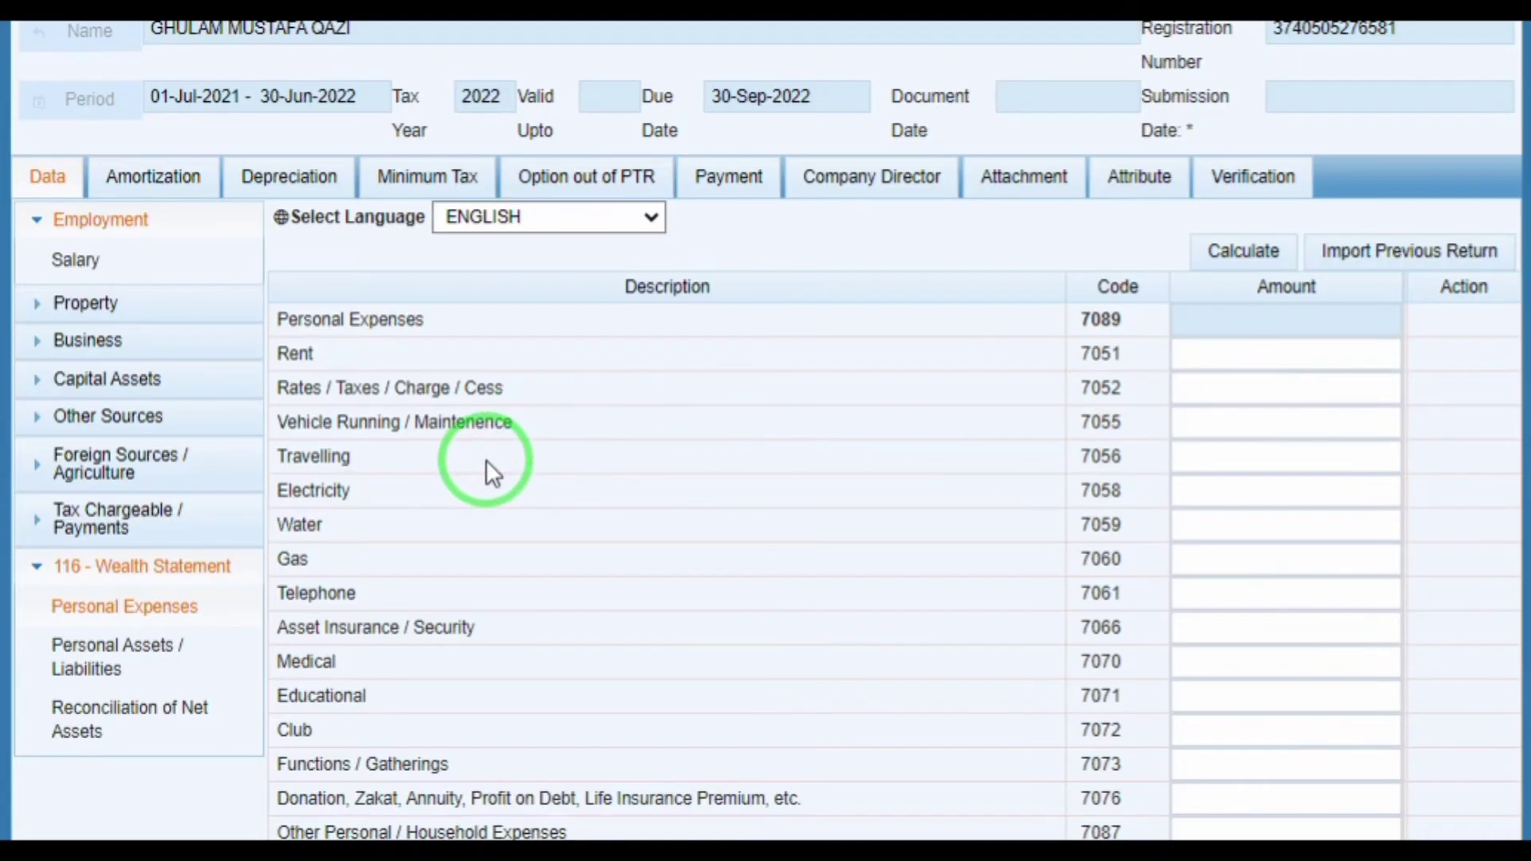
click(1209, 459)
click(608, 488)
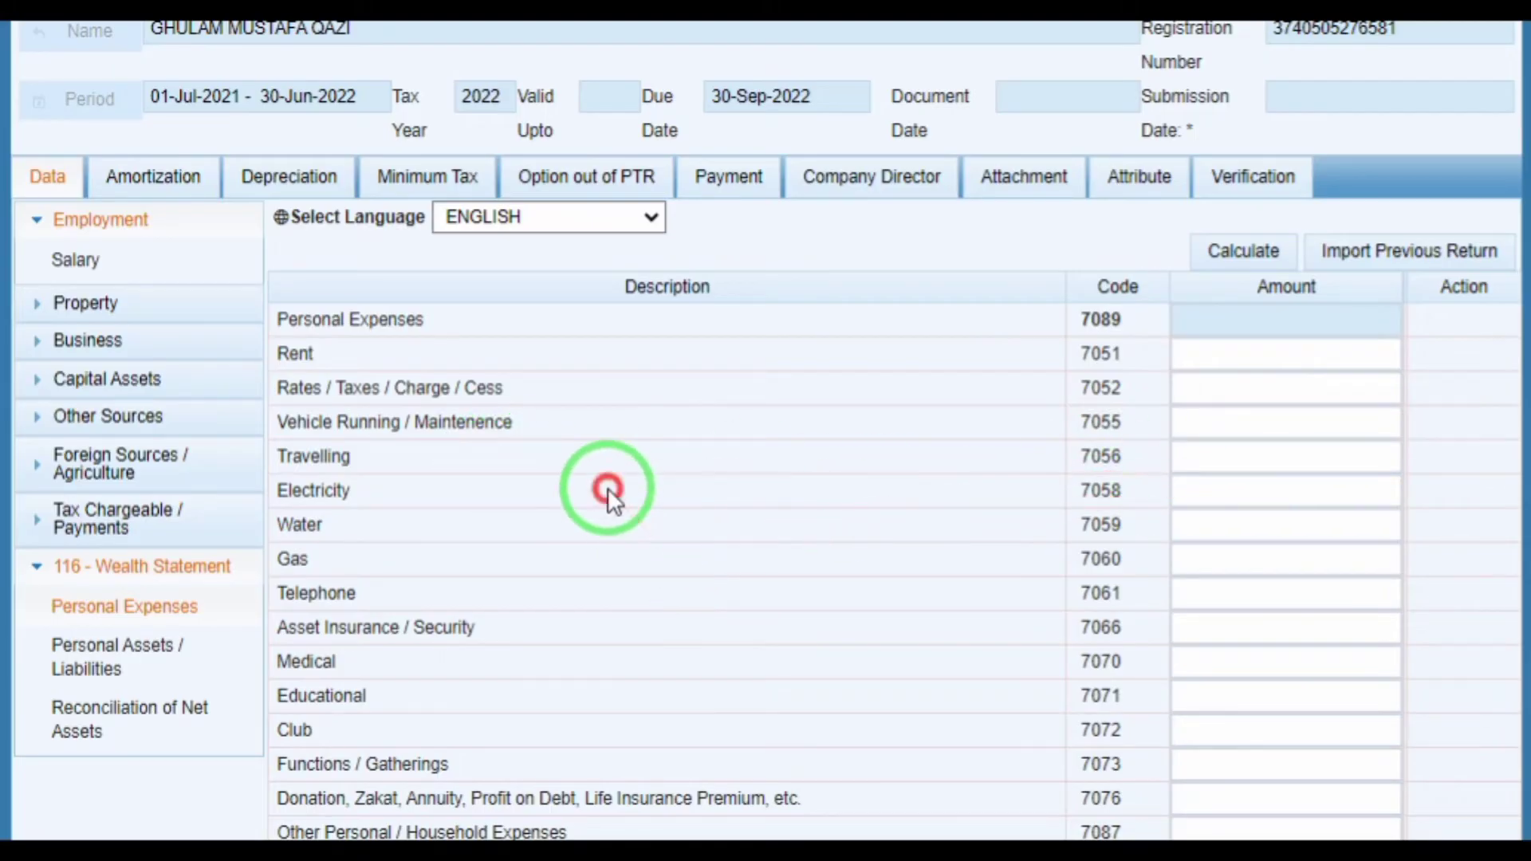
click(1223, 496)
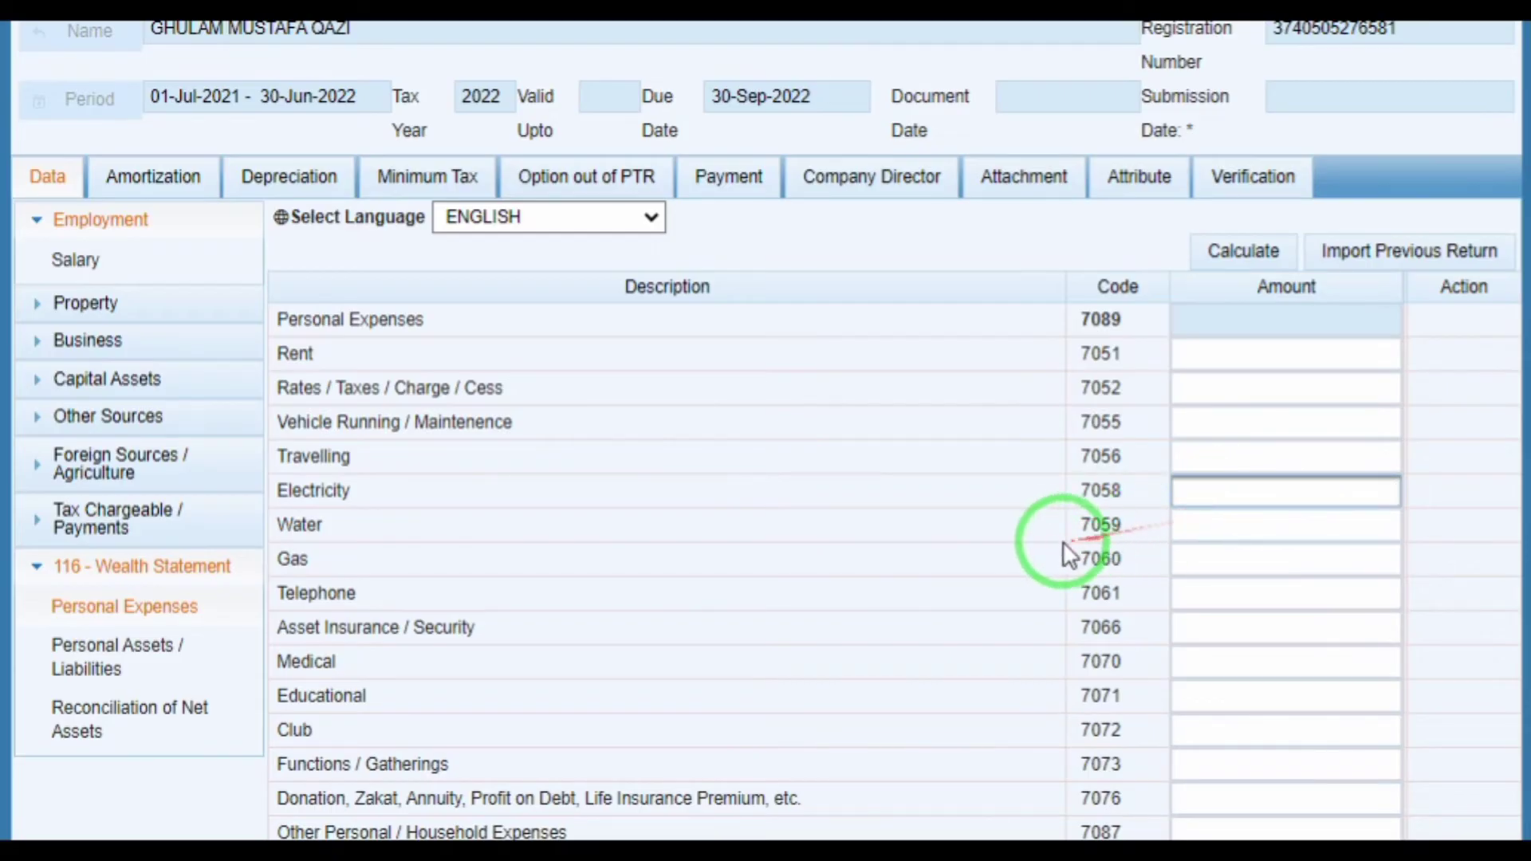
click(998, 515)
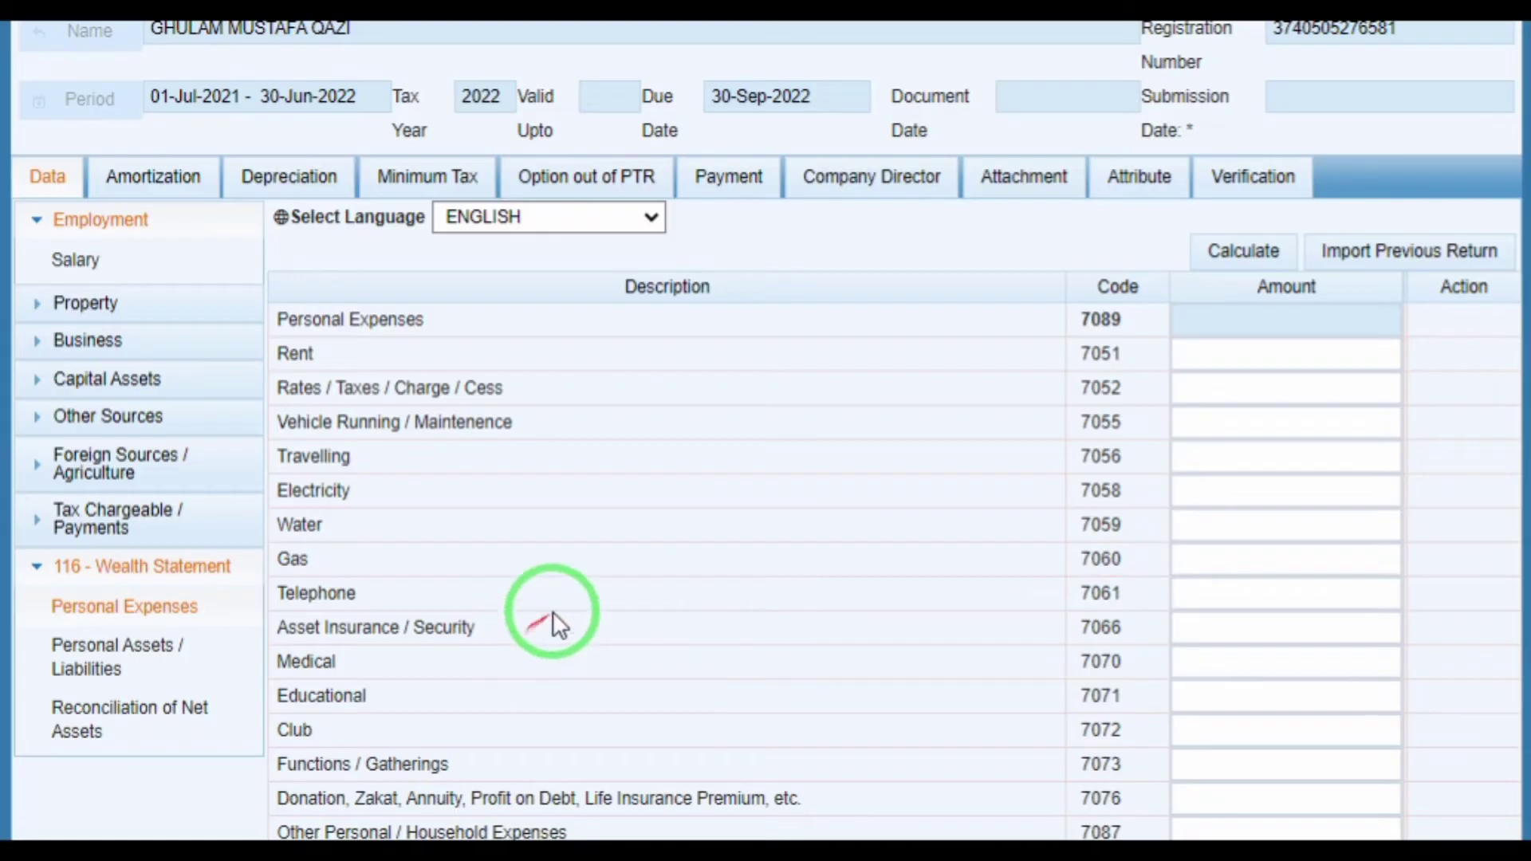
- Review the expense rows from Asset Insurance / Security (7066) to Other Personal / Household Expenses (7087), then the Personal Expenses total (7089)
click(1198, 622)
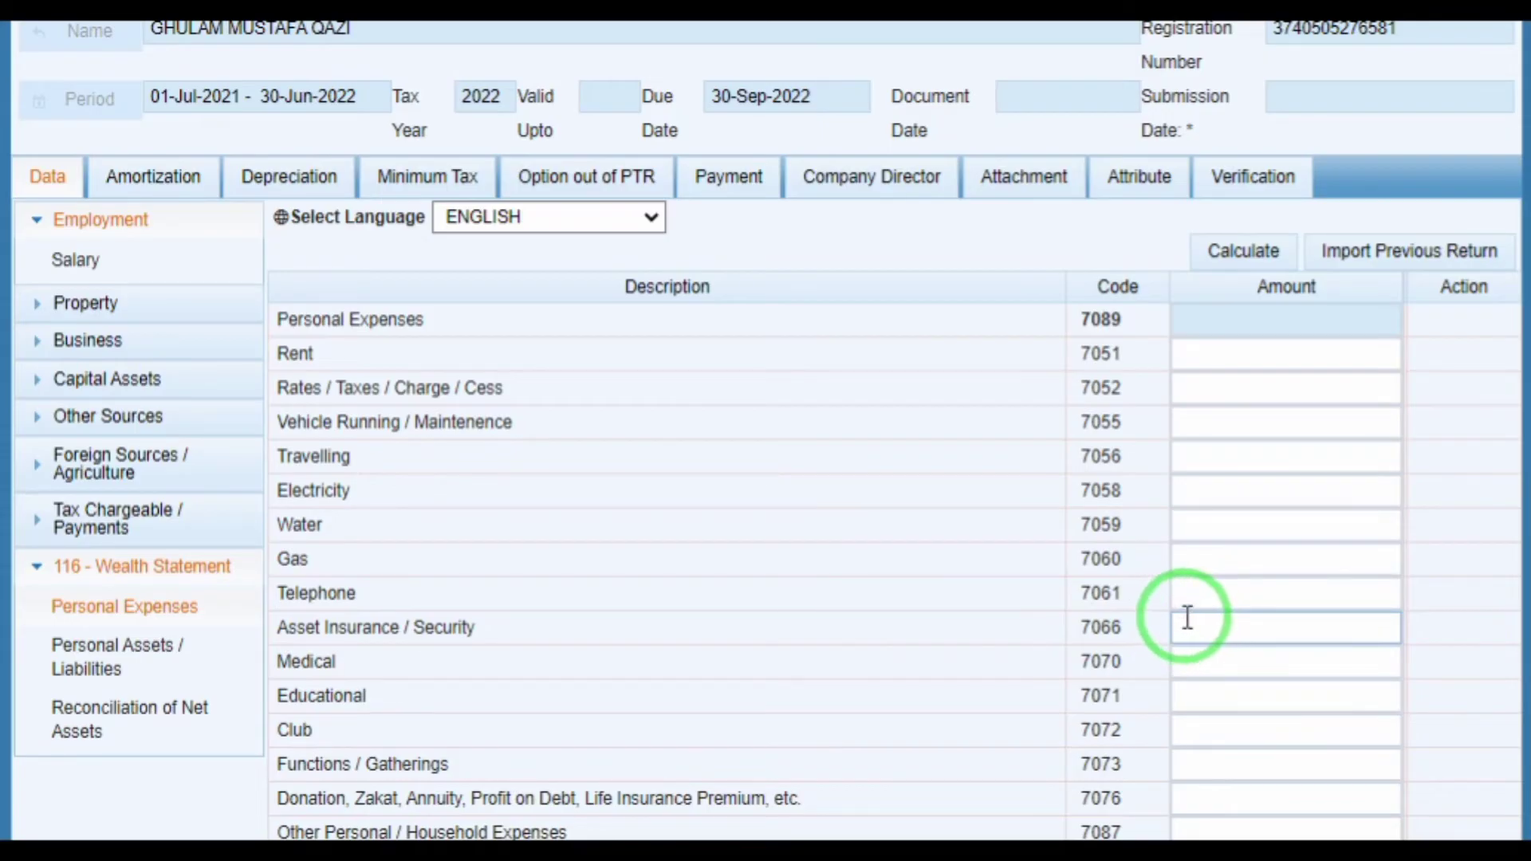
click(589, 656)
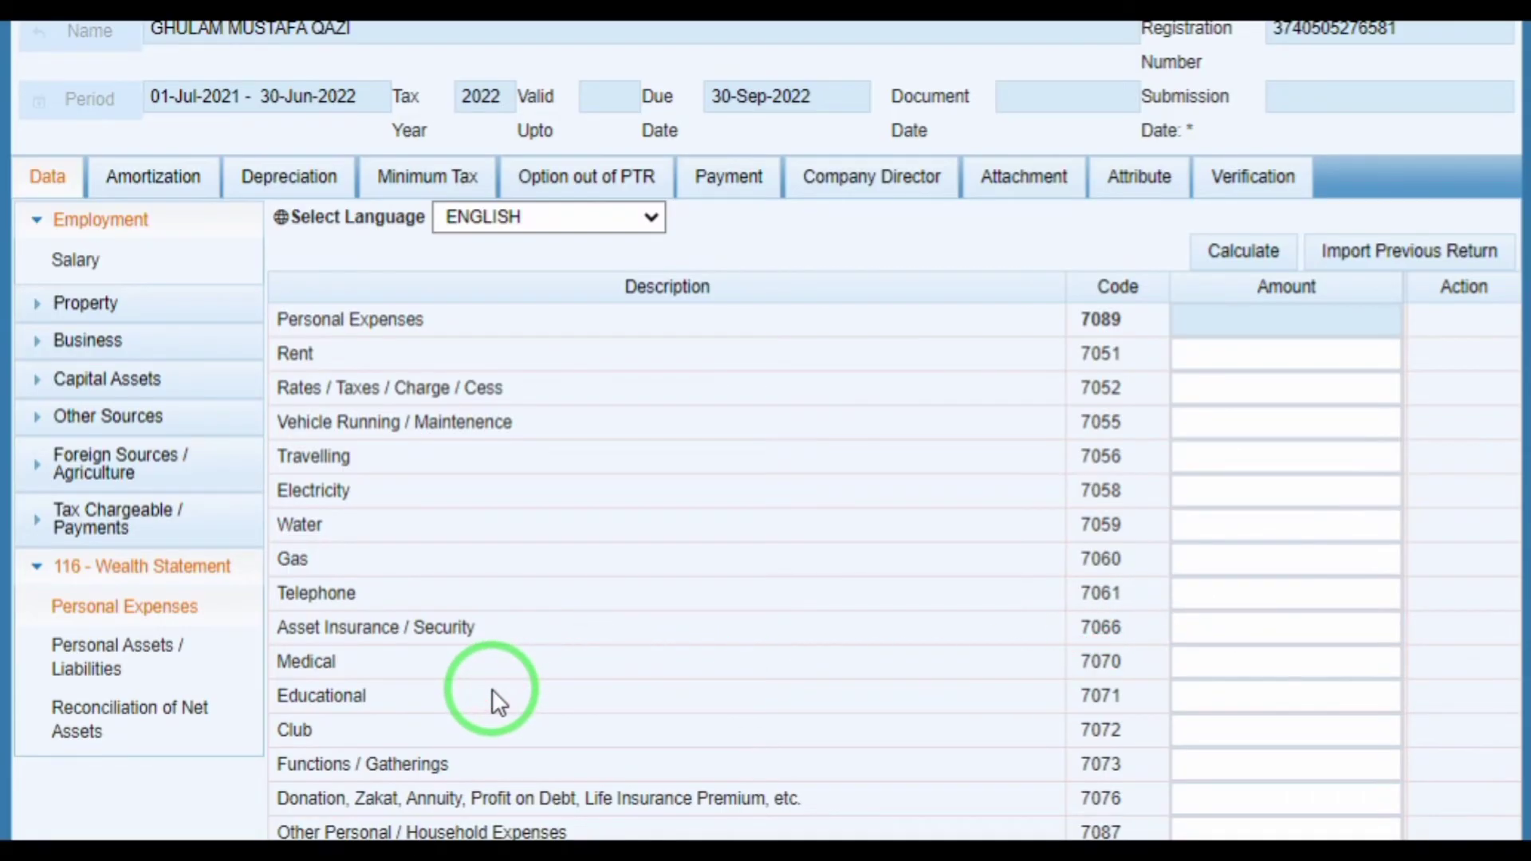
triple_click(360, 766)
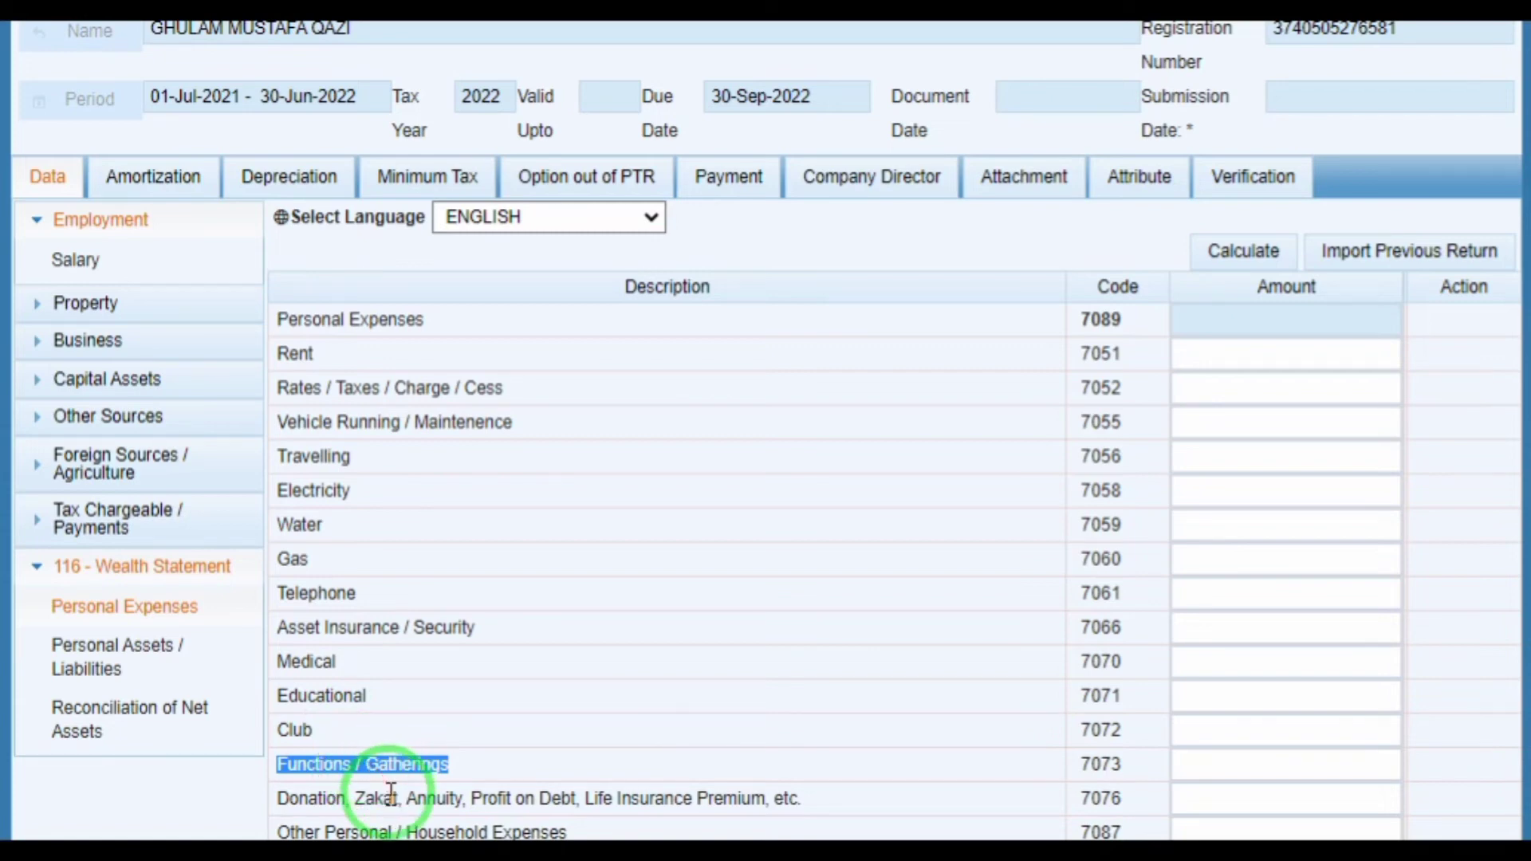
triple_click(390, 796)
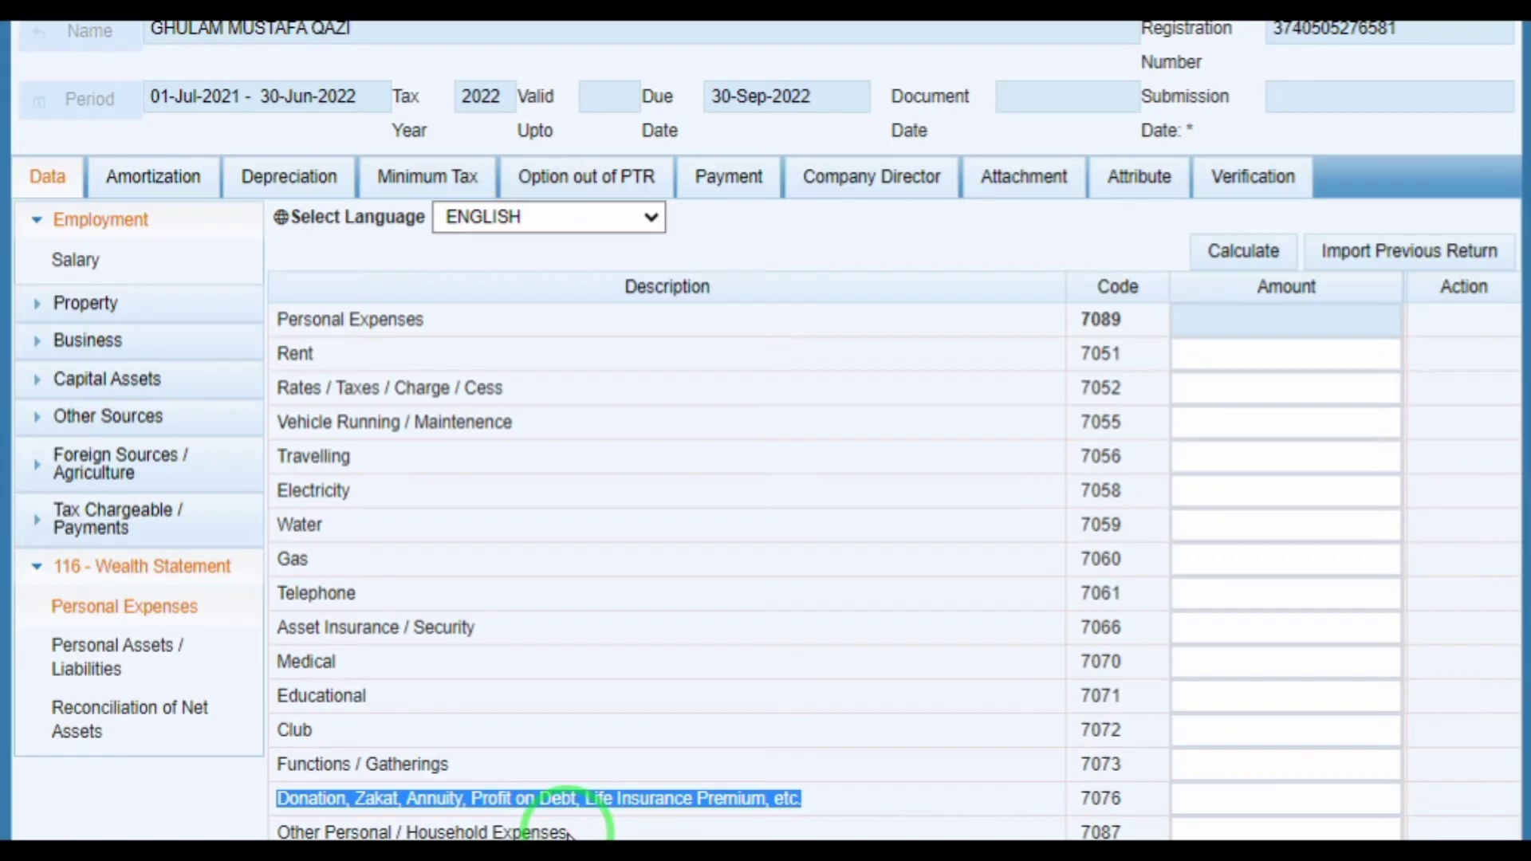
click(1248, 832)
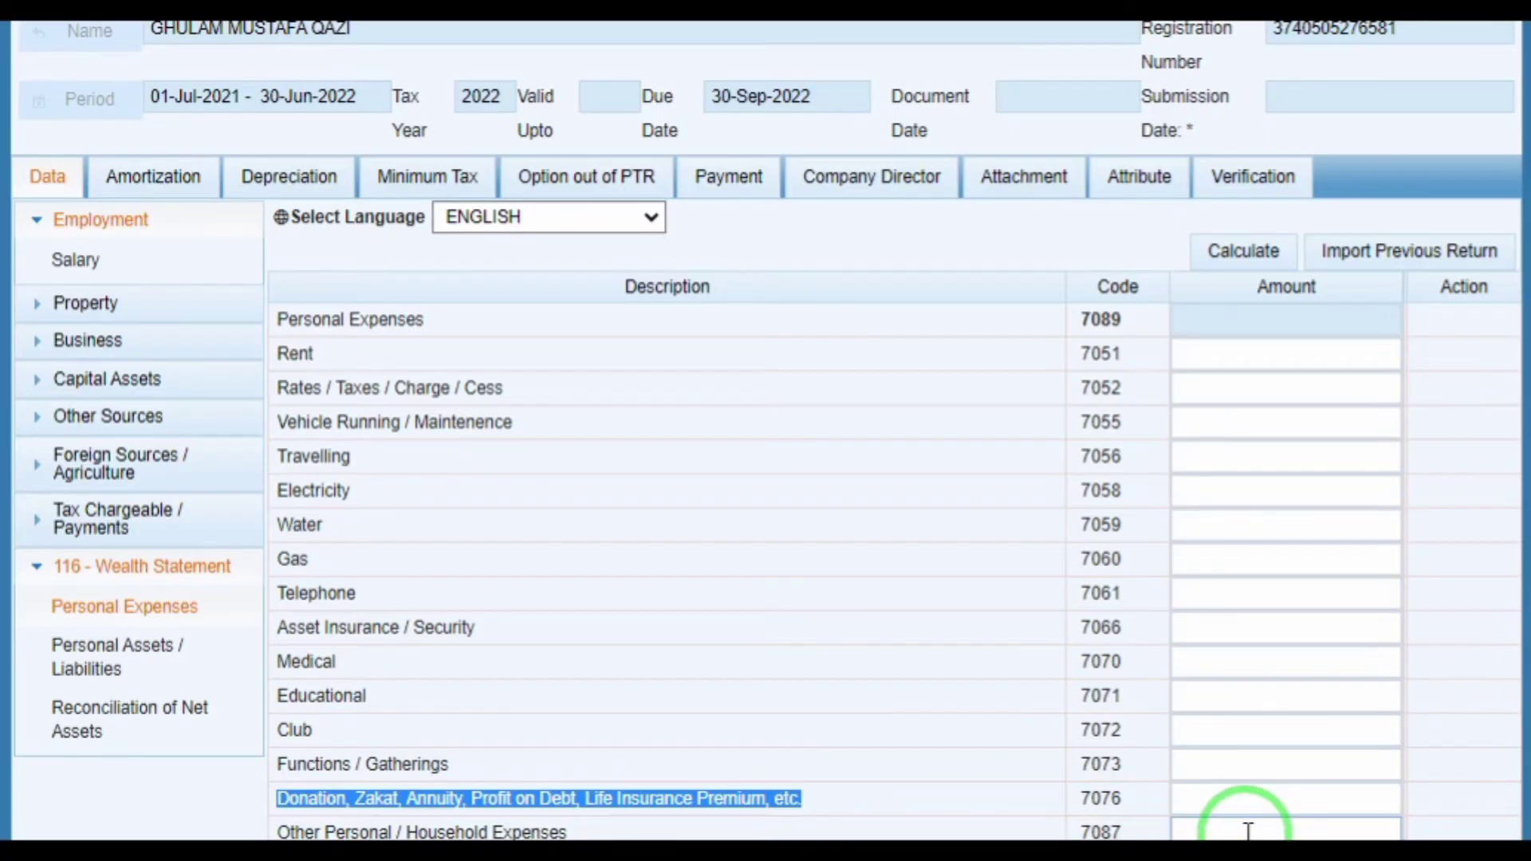
click(1248, 325)
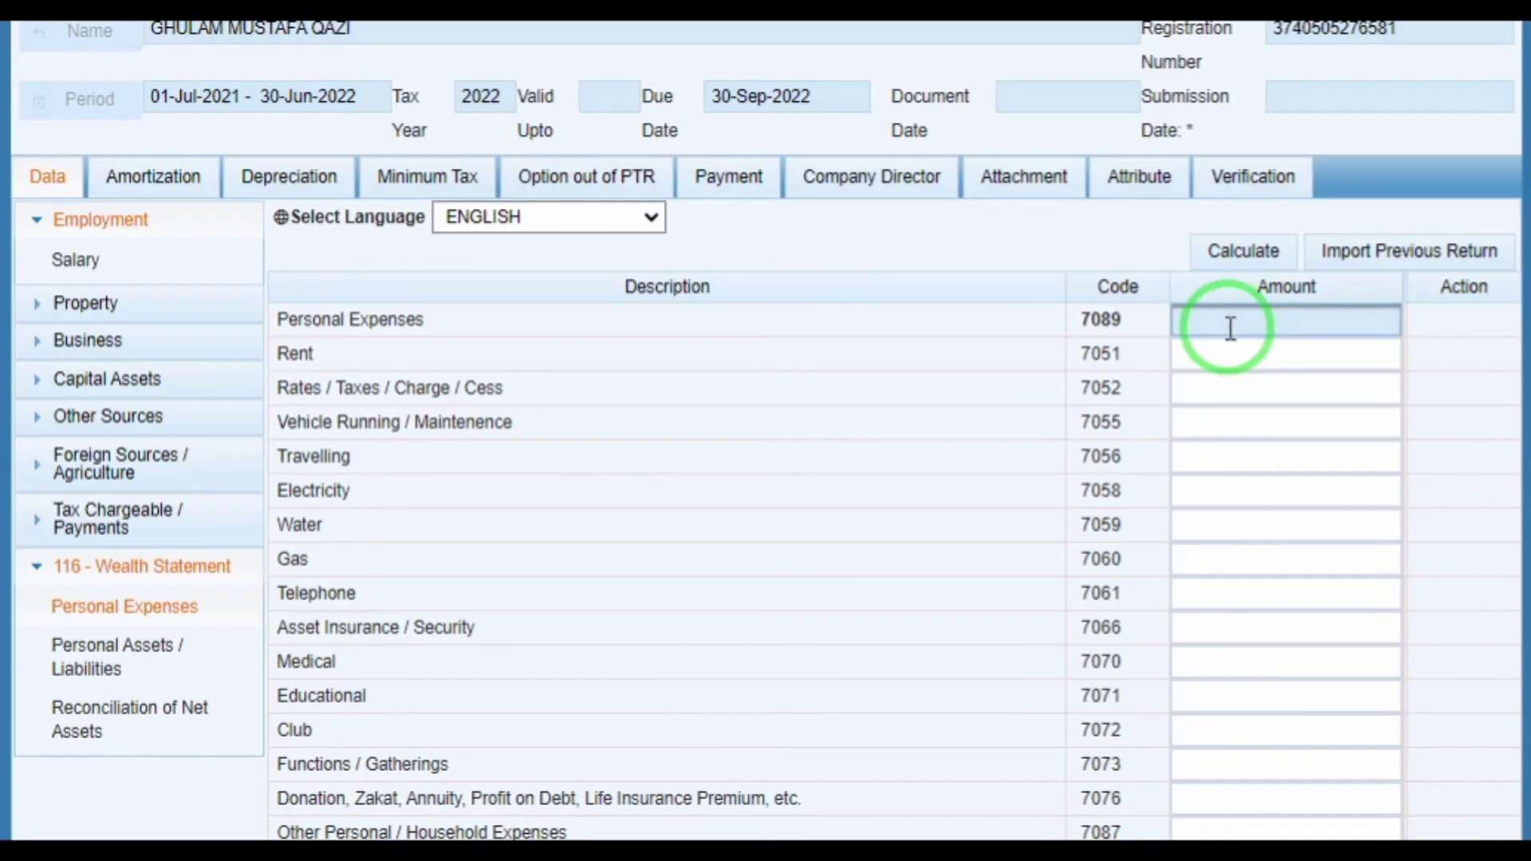
- Open the wealth statement's Reconciliation of Net Assets section and review the current year, previous year and increase/decrease rows (703001 to 703003)
click(137, 722)
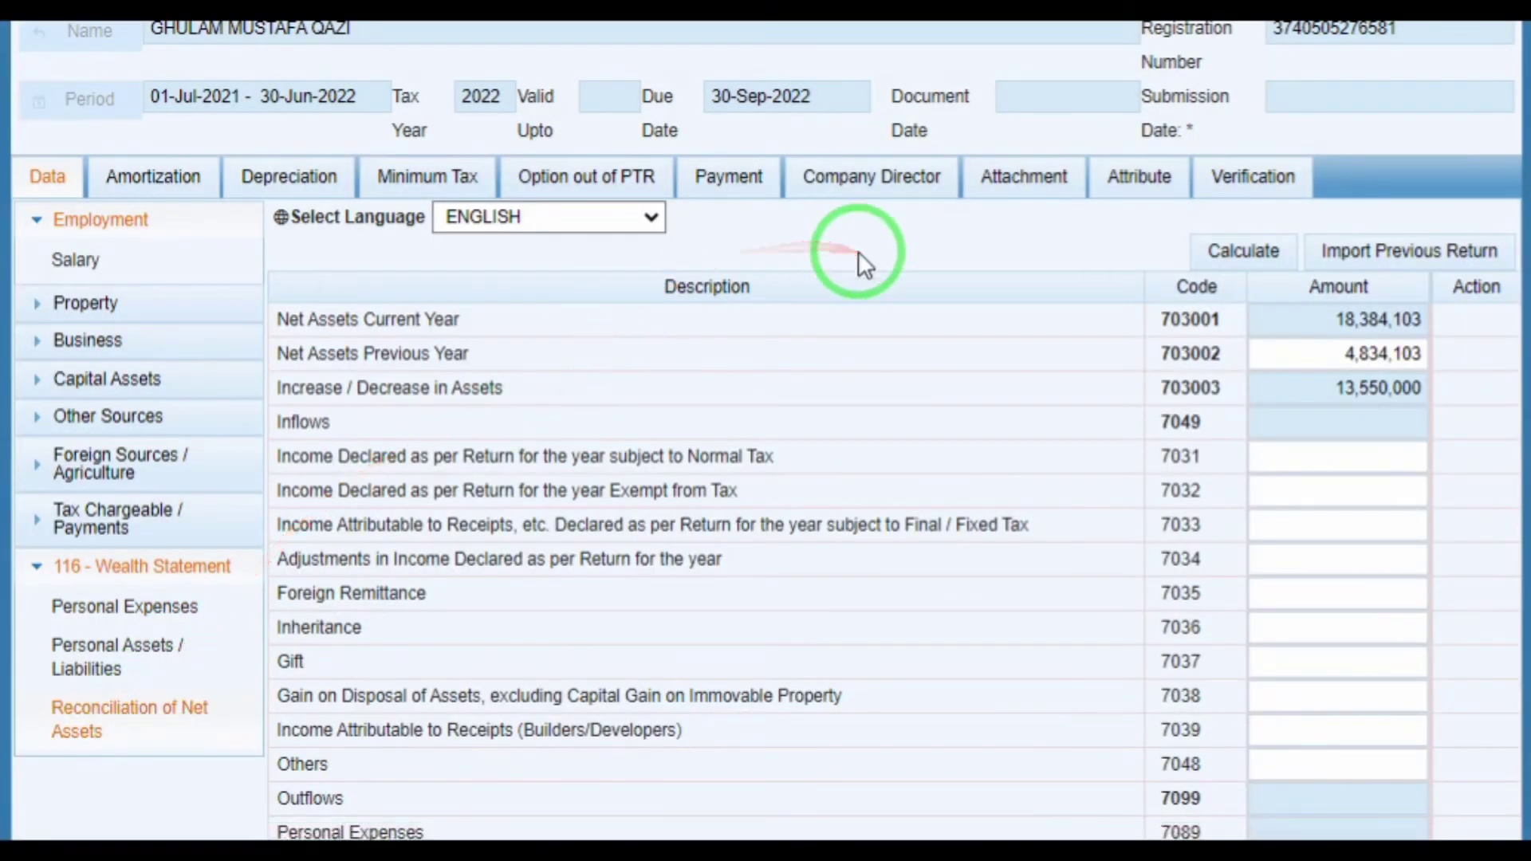
click(1297, 322)
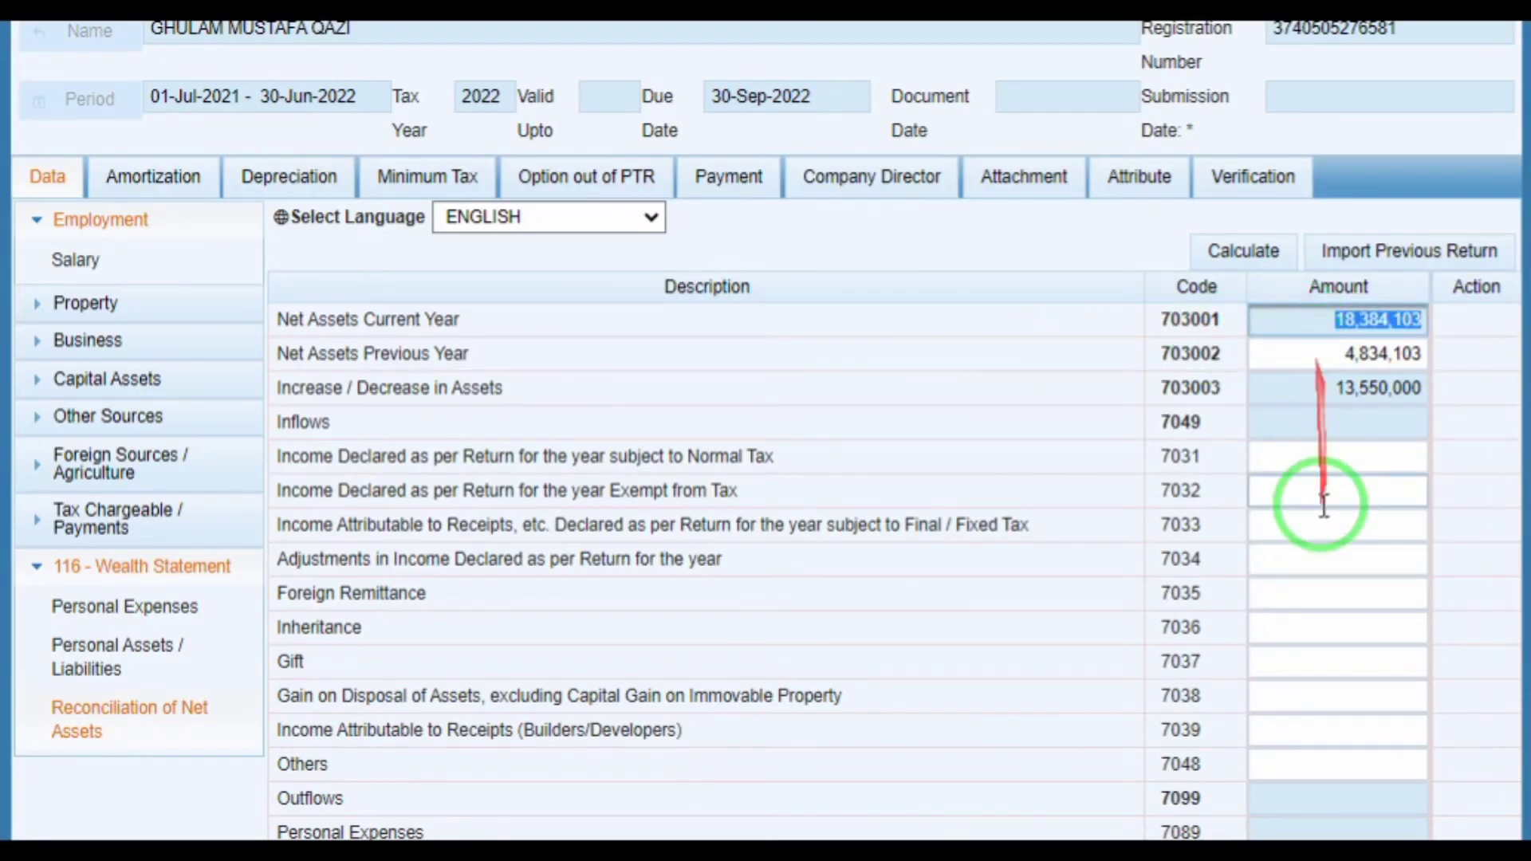
click(1255, 527)
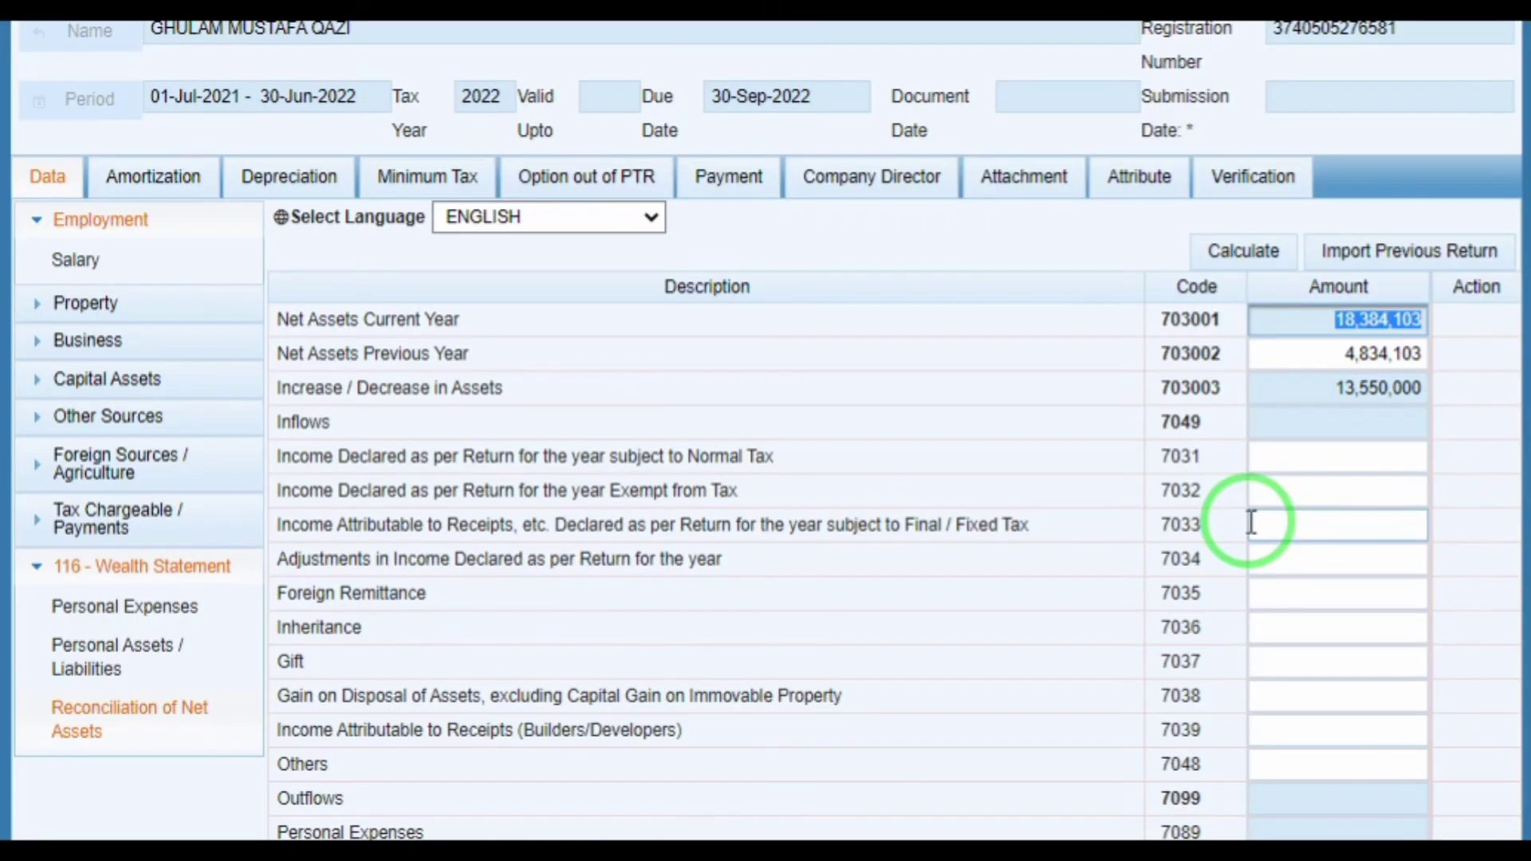
click(1334, 321)
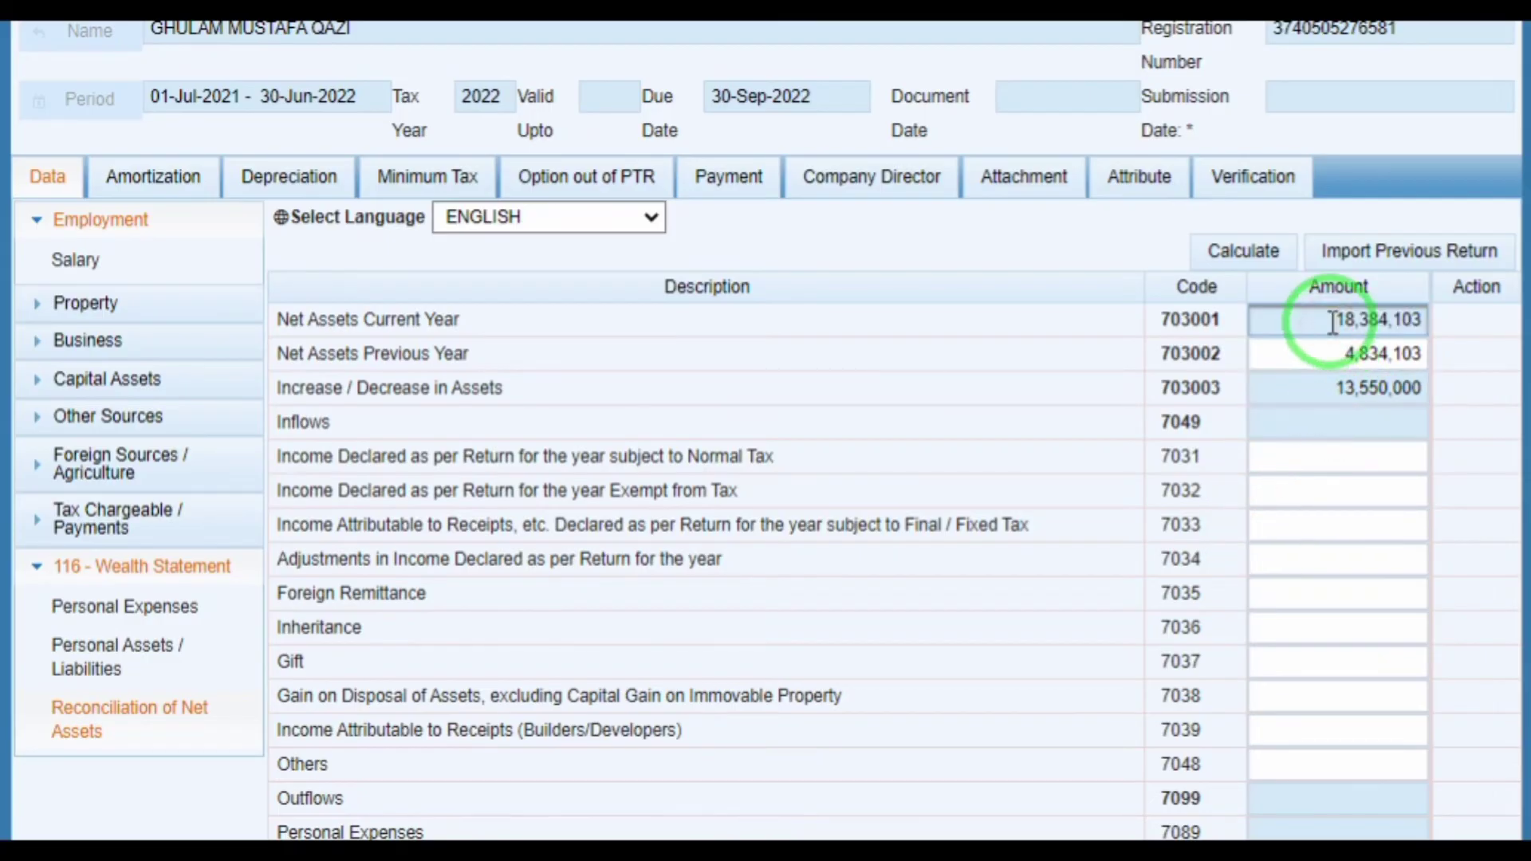
click(1291, 353)
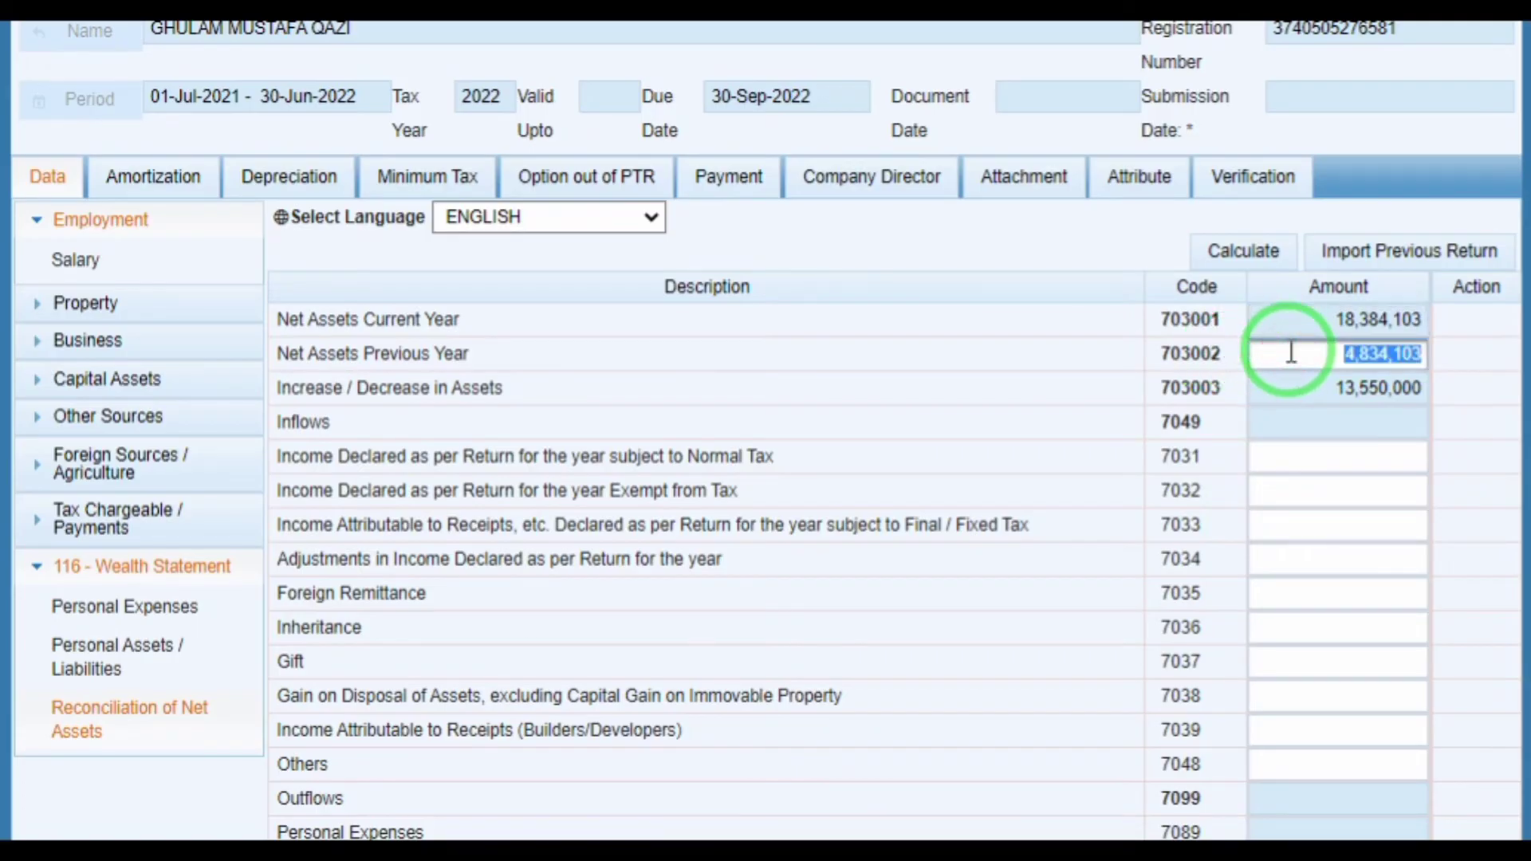
click(1326, 387)
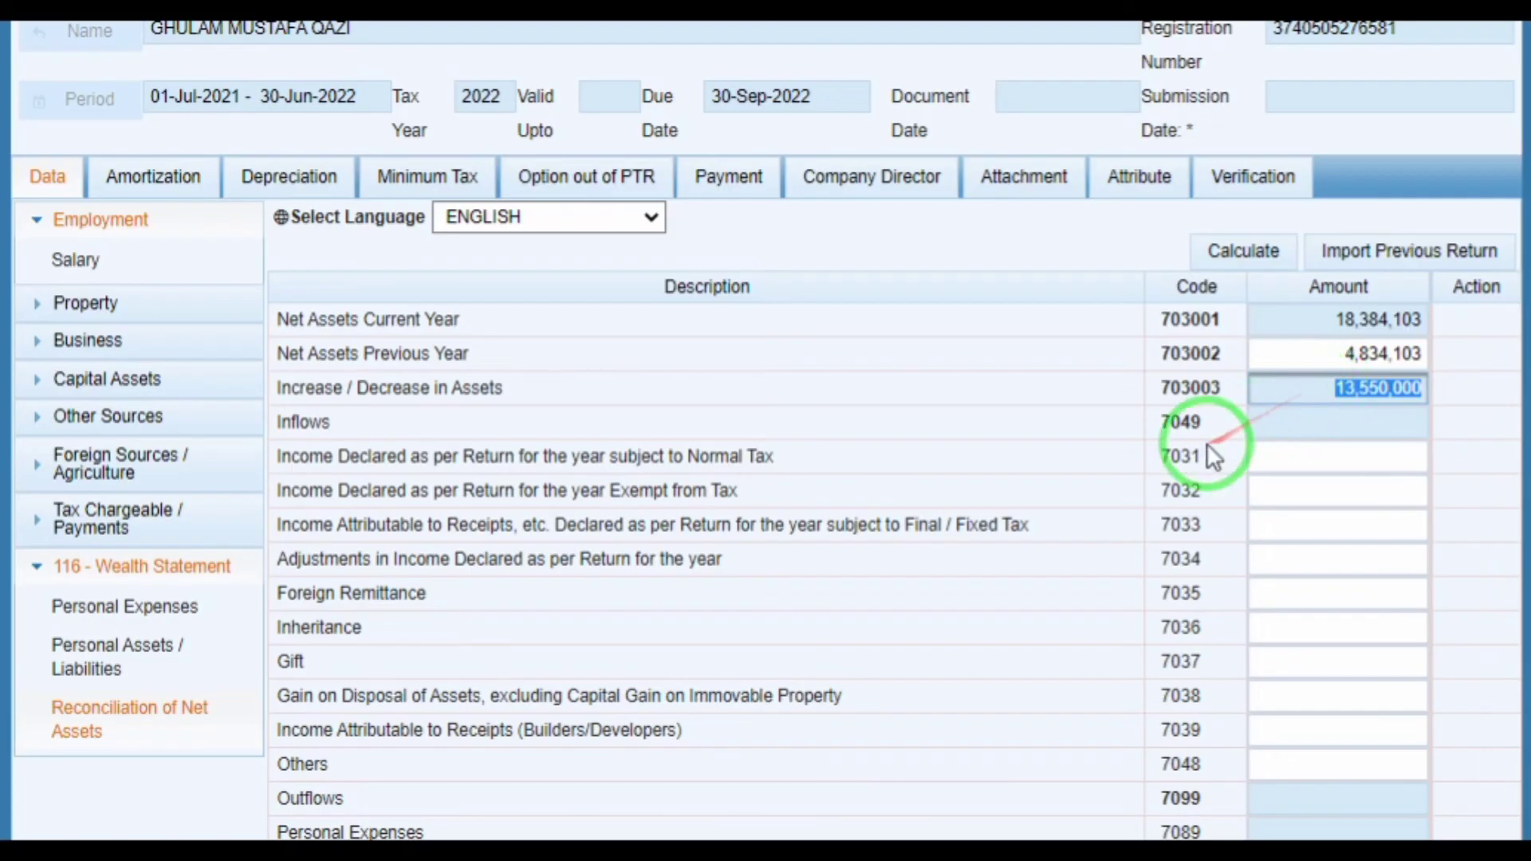
click(695, 405)
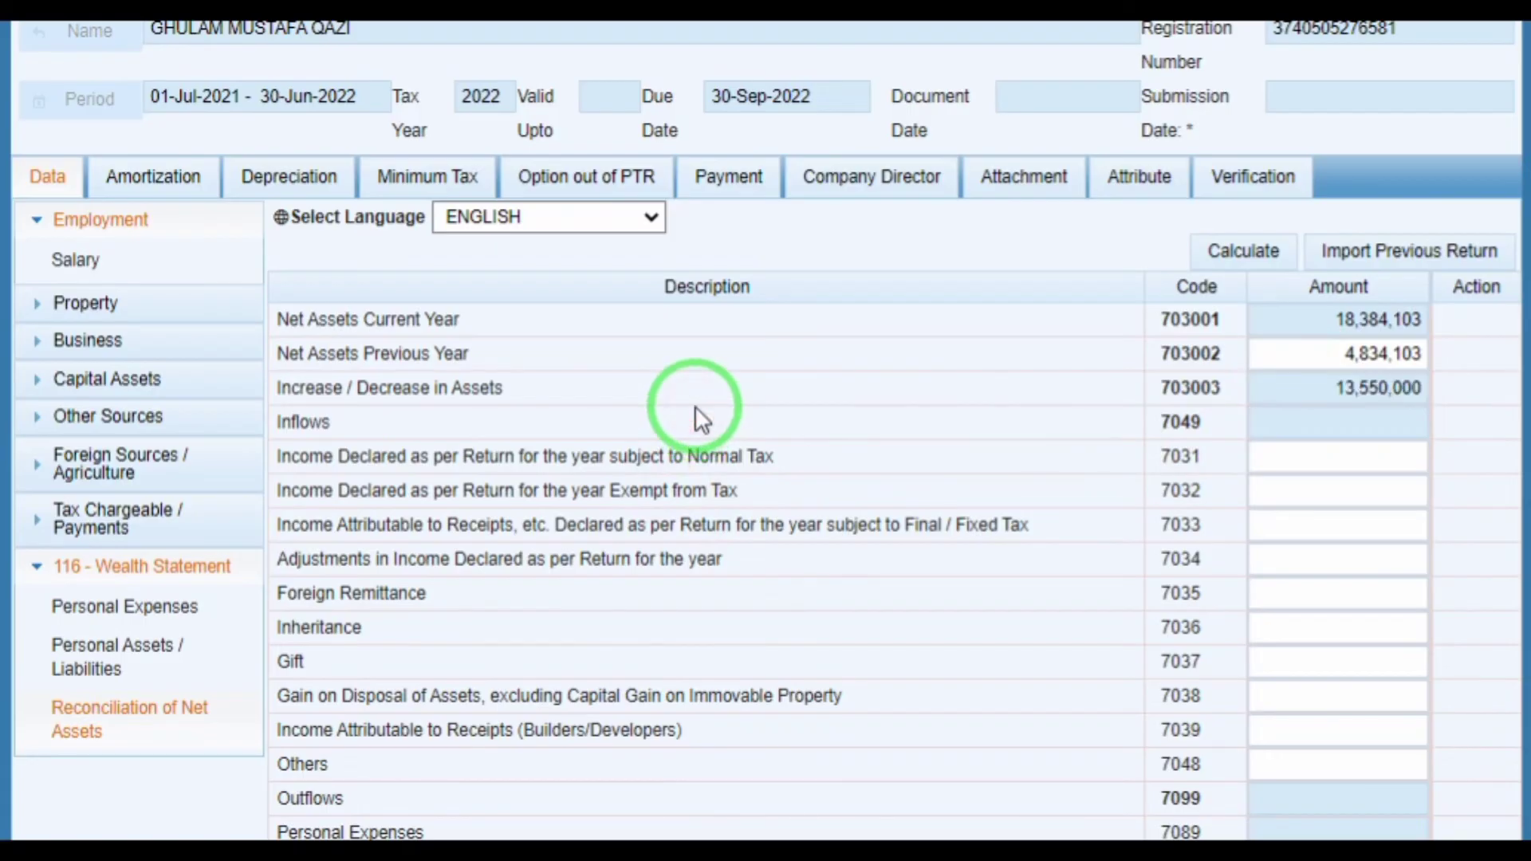
- Review the inflow rows for declared income subject to normal tax, exempt from tax, and subject to final or fixed tax (7031 to 7033)
click(1267, 454)
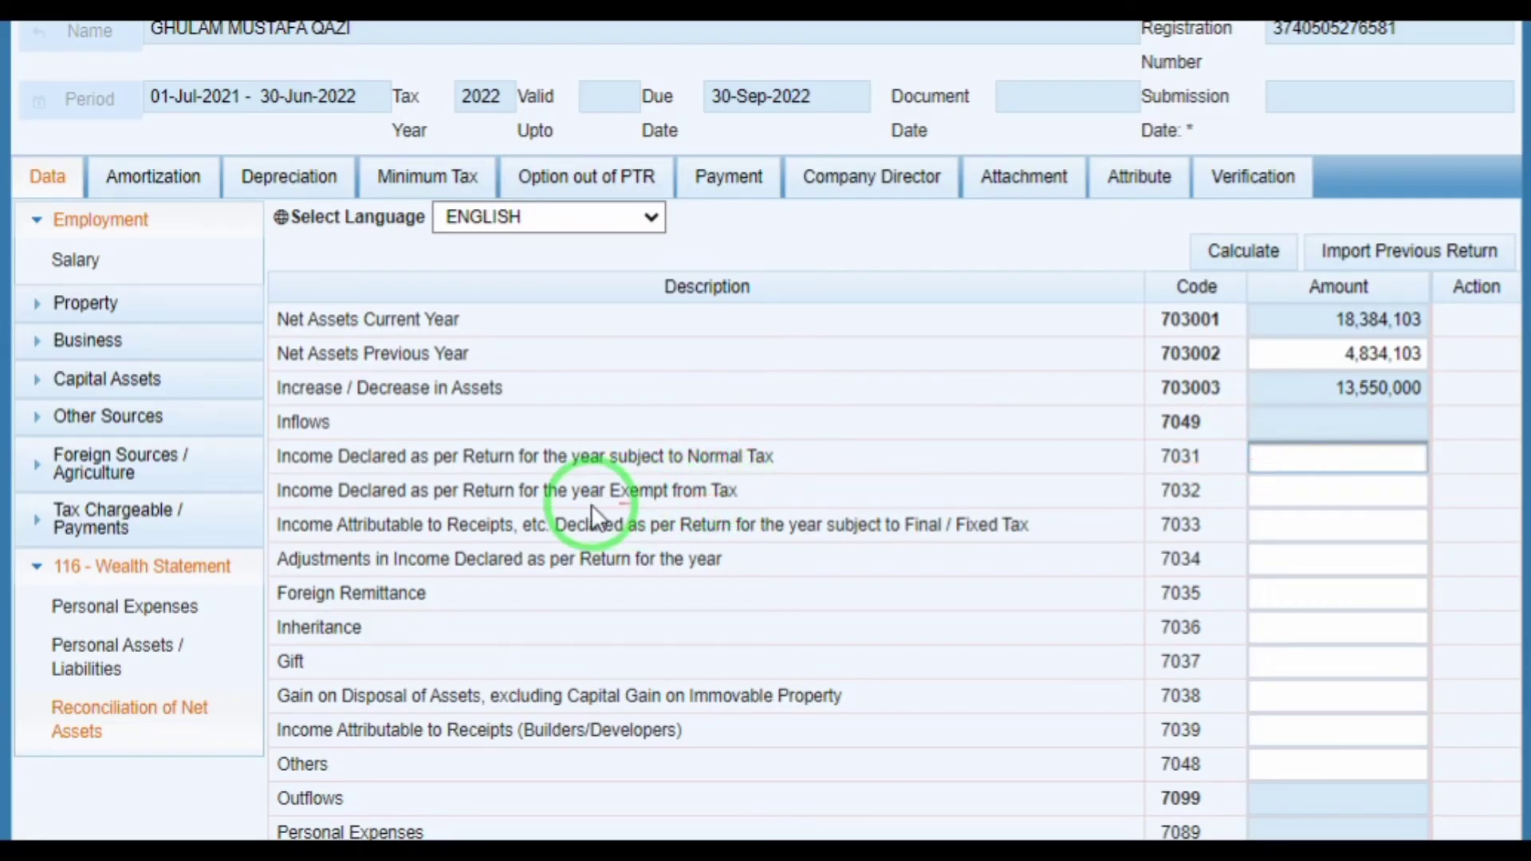
triple_click(663, 455)
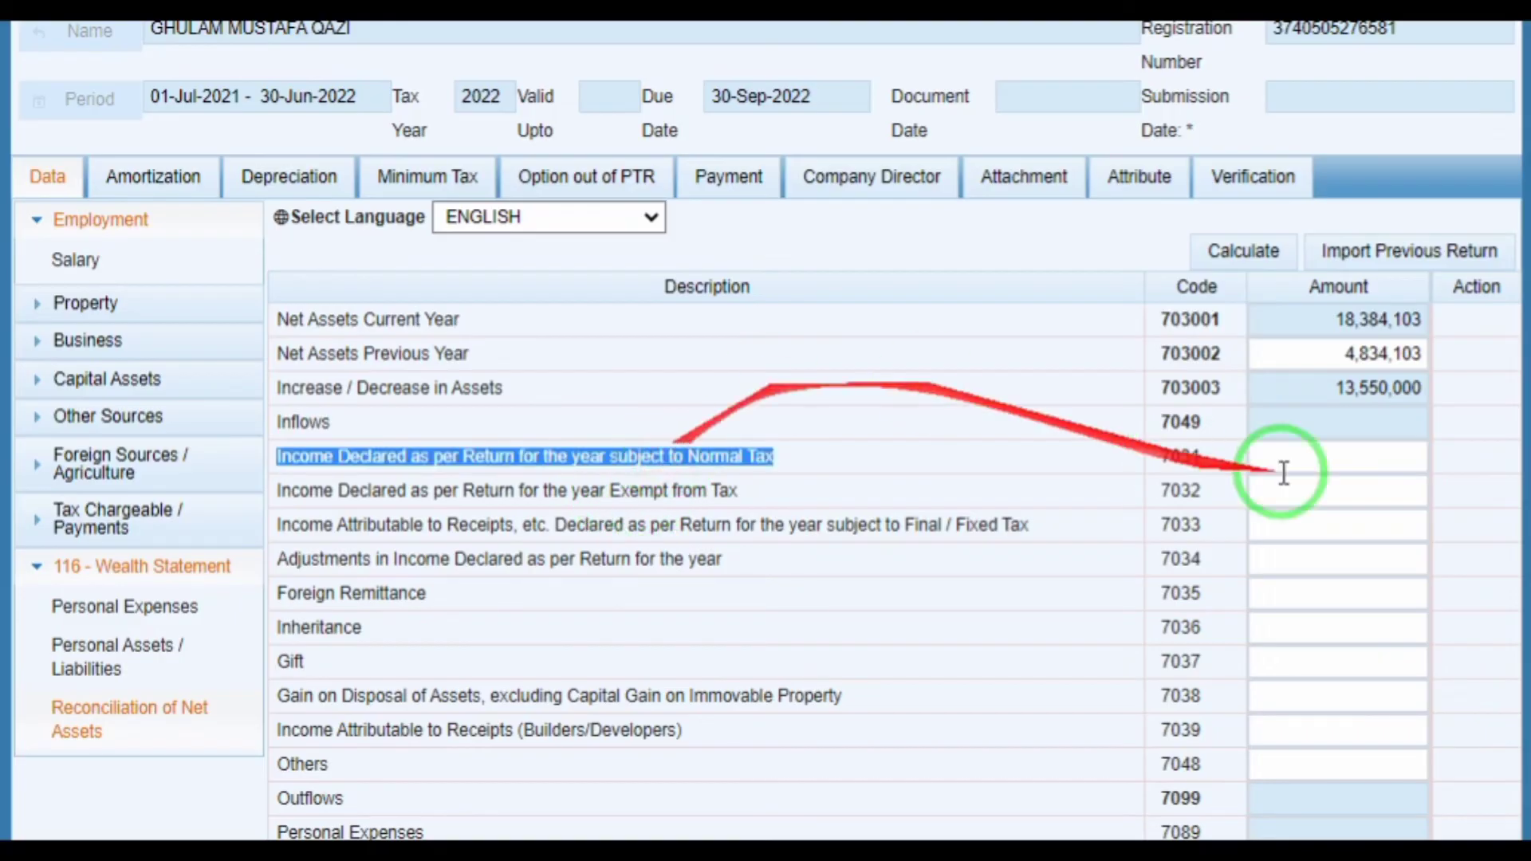
click(1340, 455)
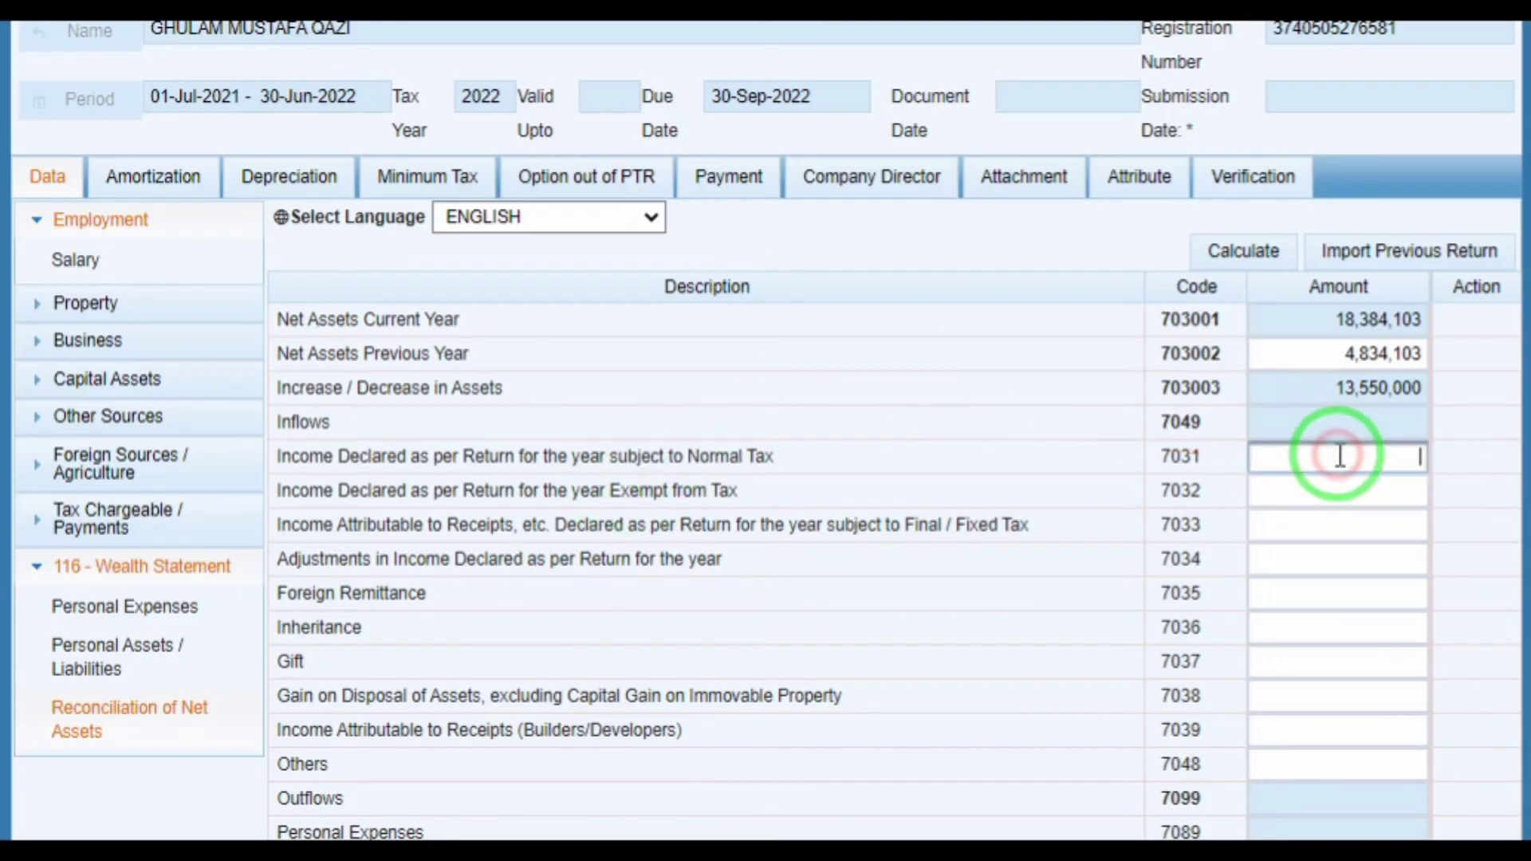
triple_click(639, 488)
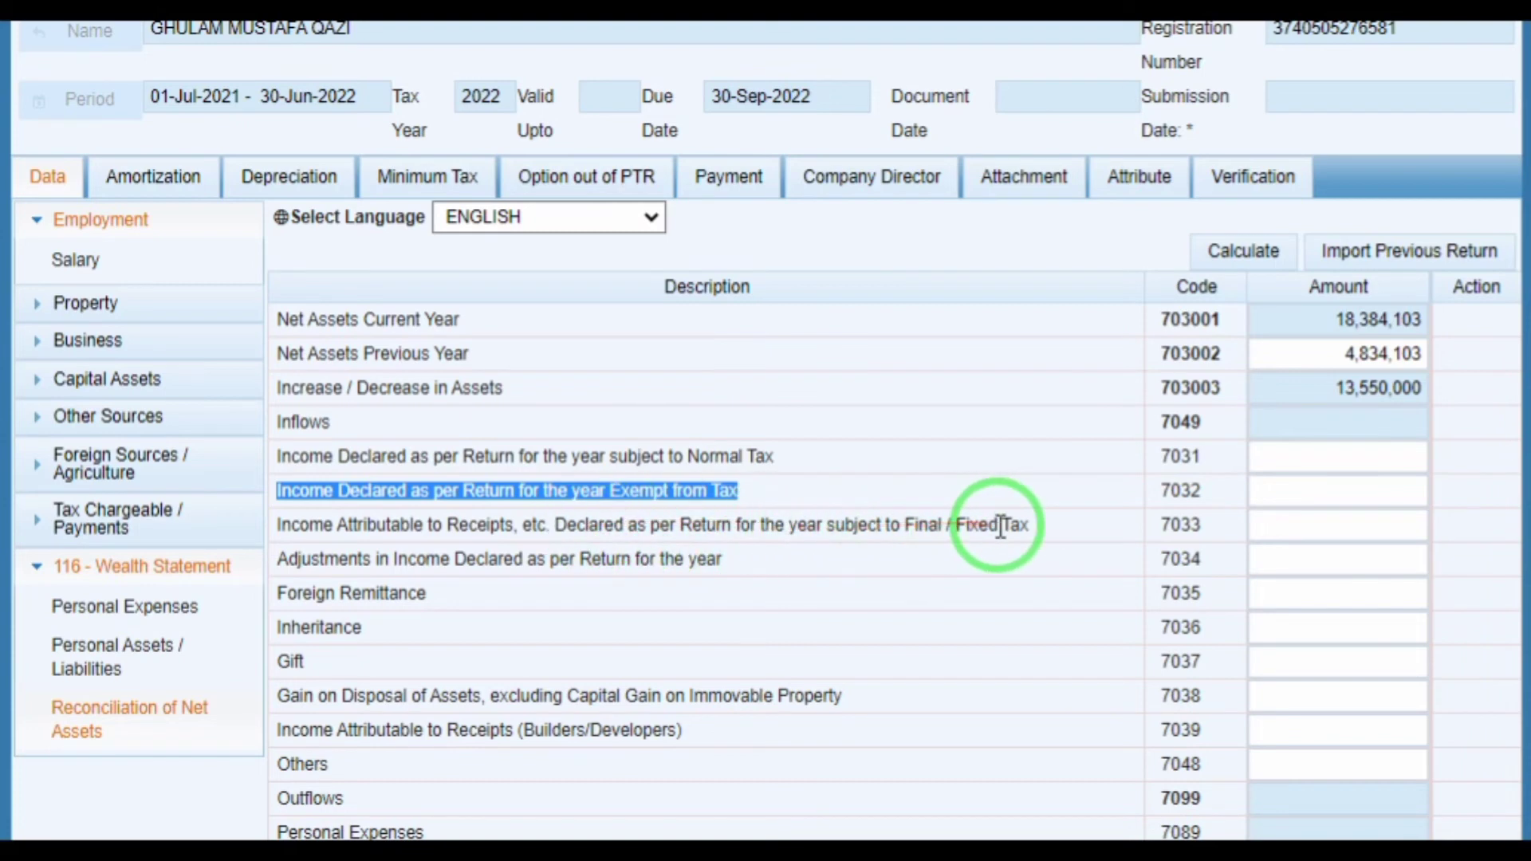
click(1263, 519)
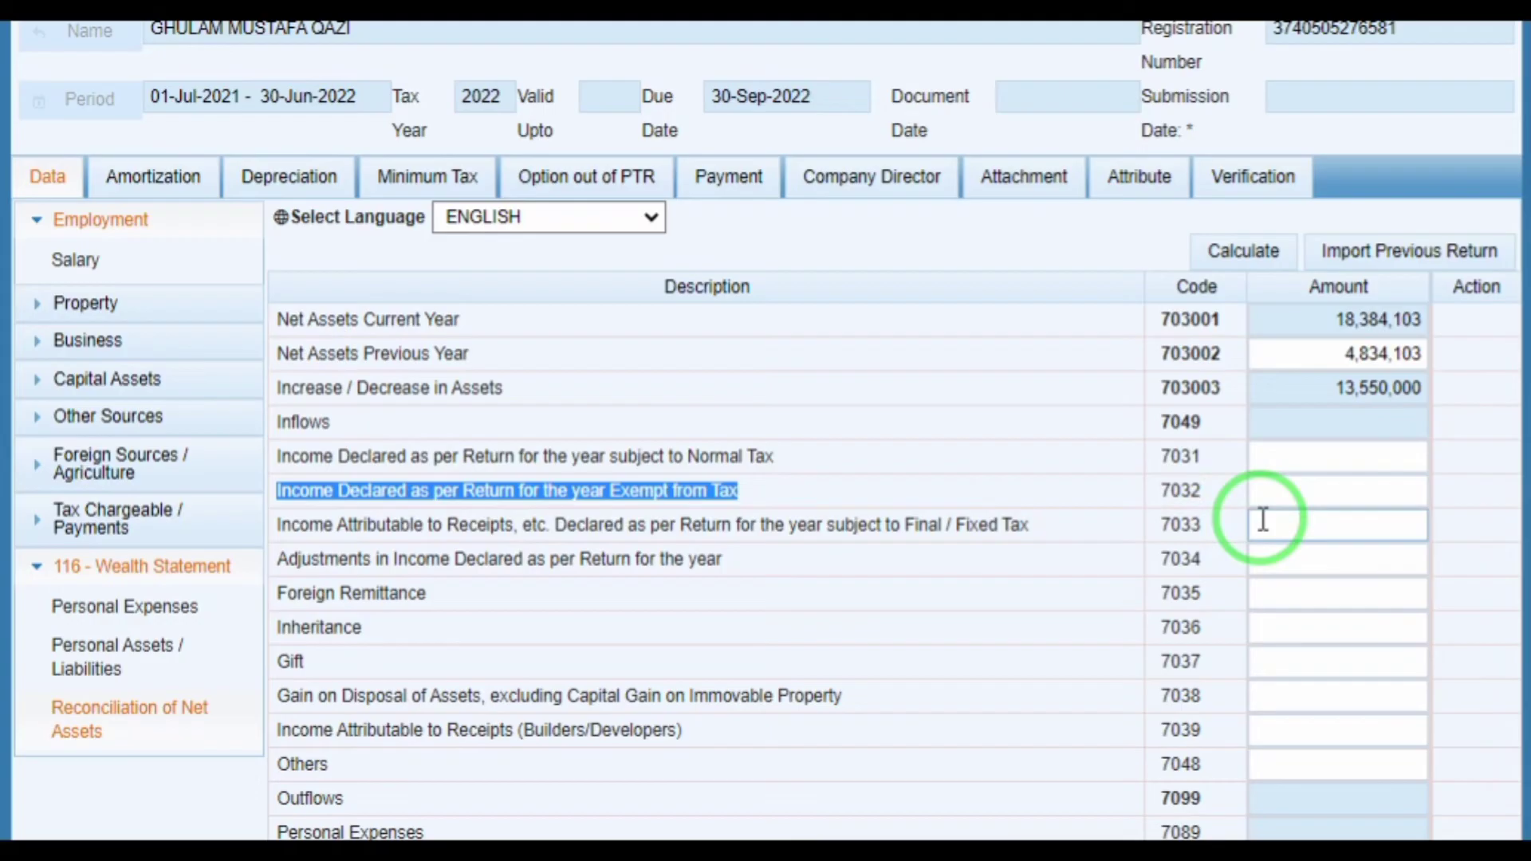
click(1263, 519)
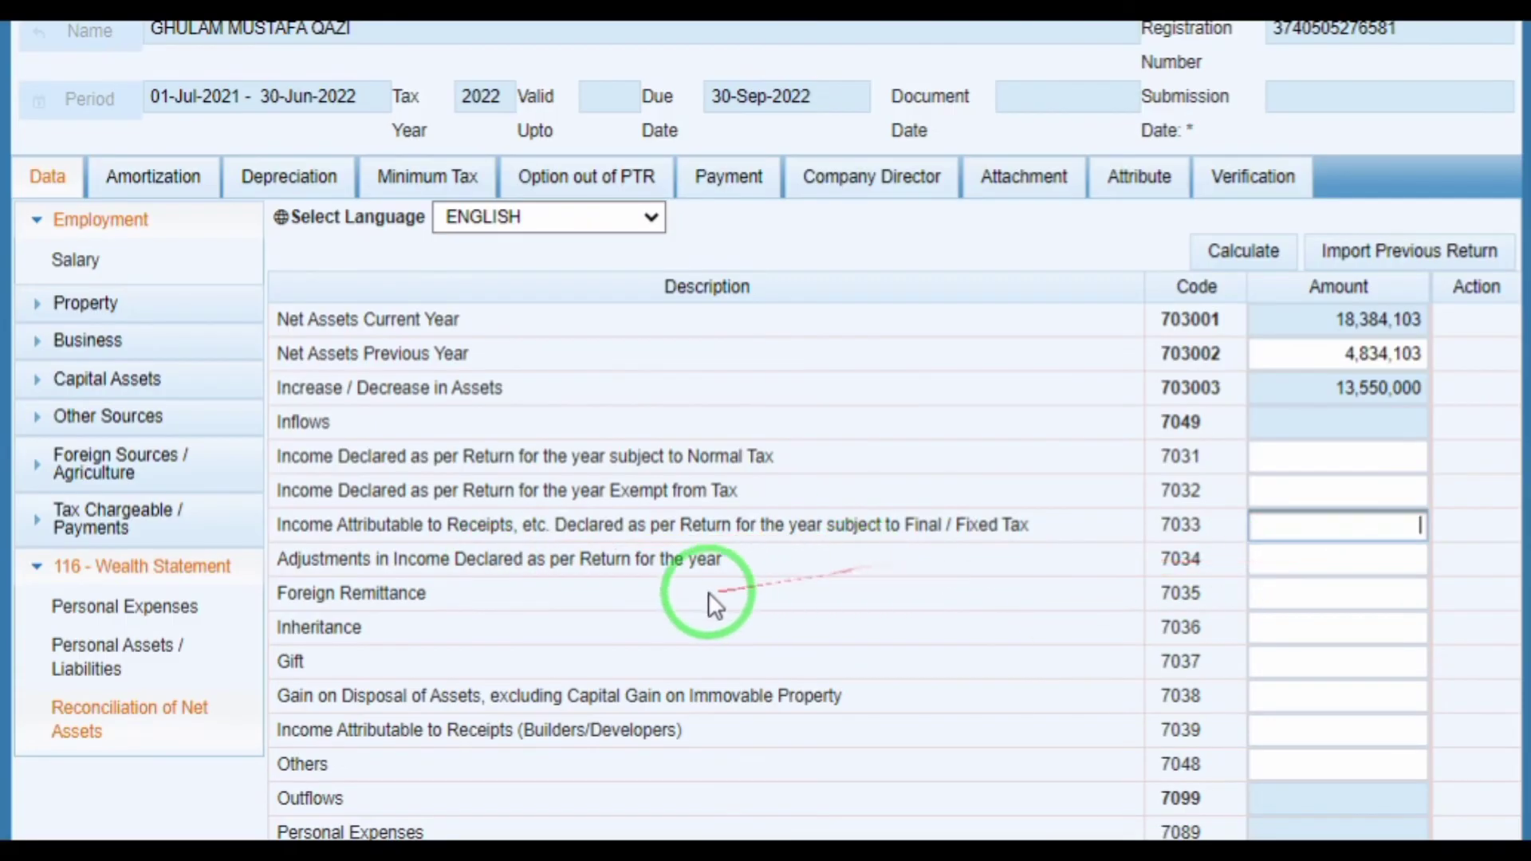
- Review the Foreign Remittance, Inheritance and Gift inflow rows (7035 to 7037)
triple_click(335, 591)
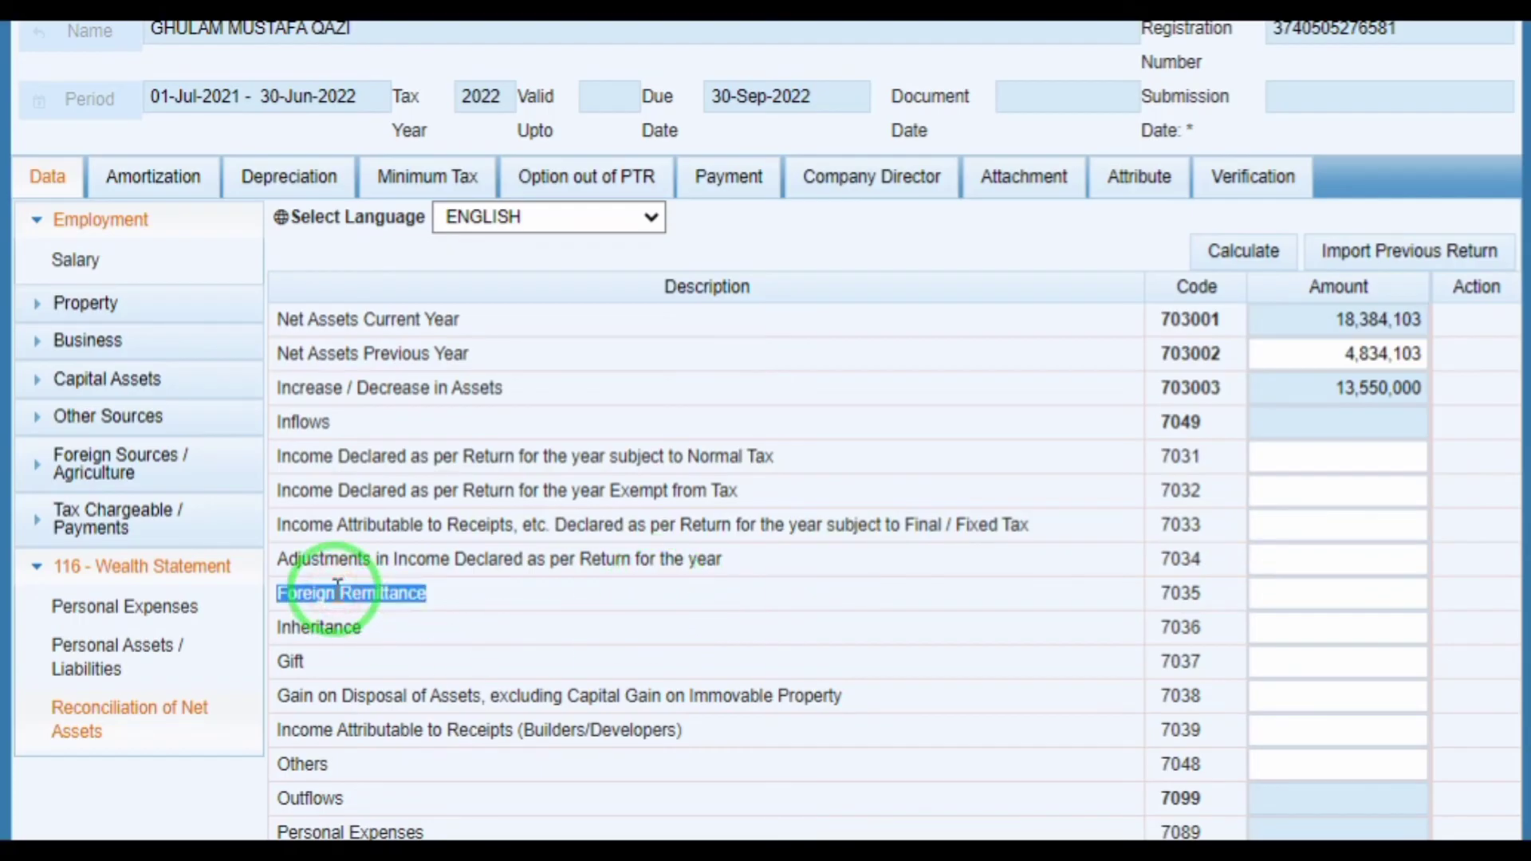
click(1288, 586)
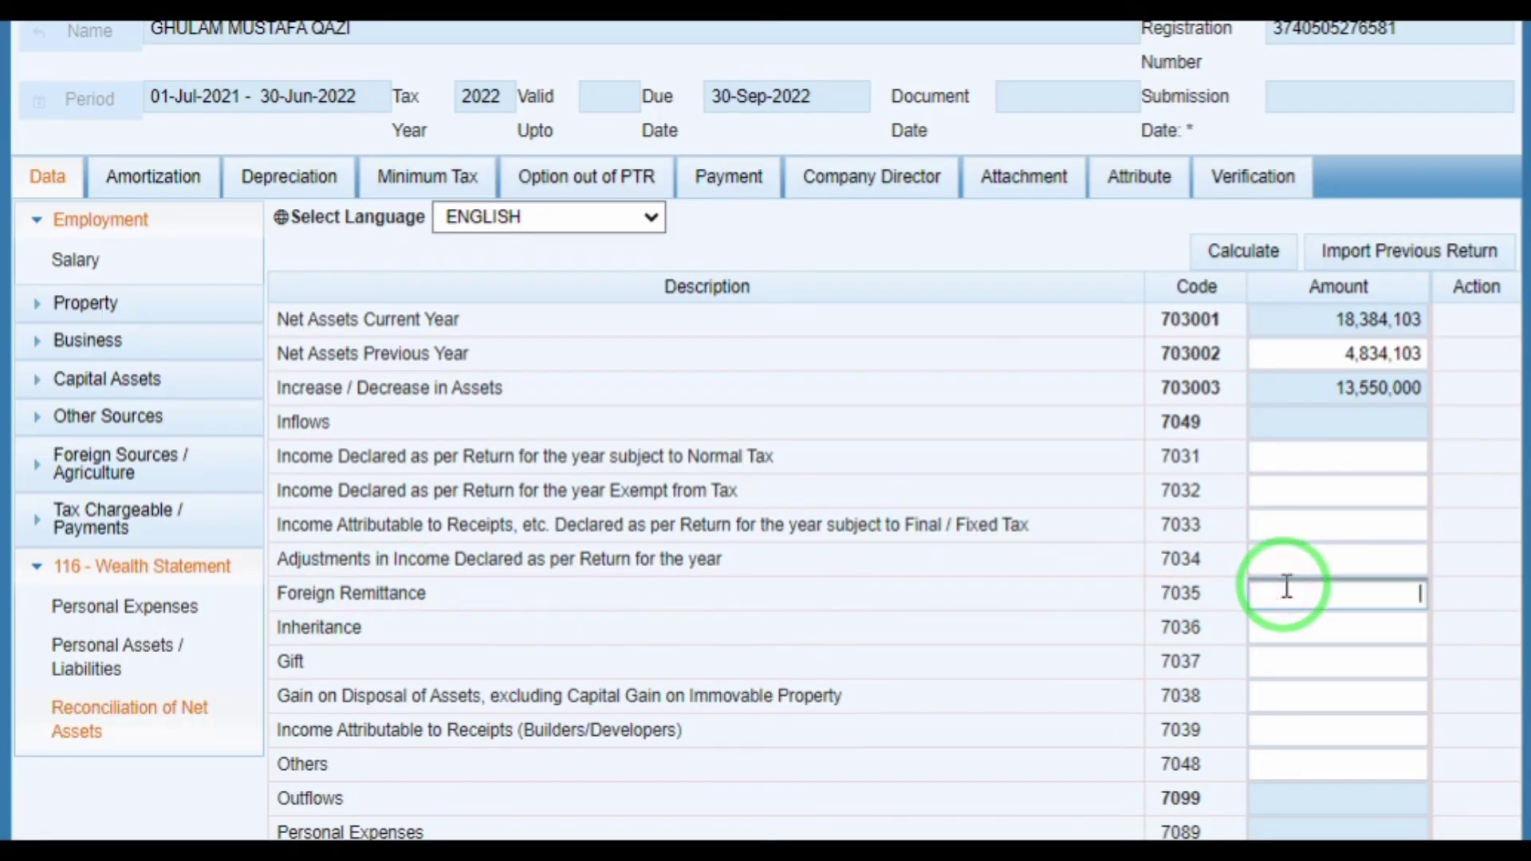
click(685, 620)
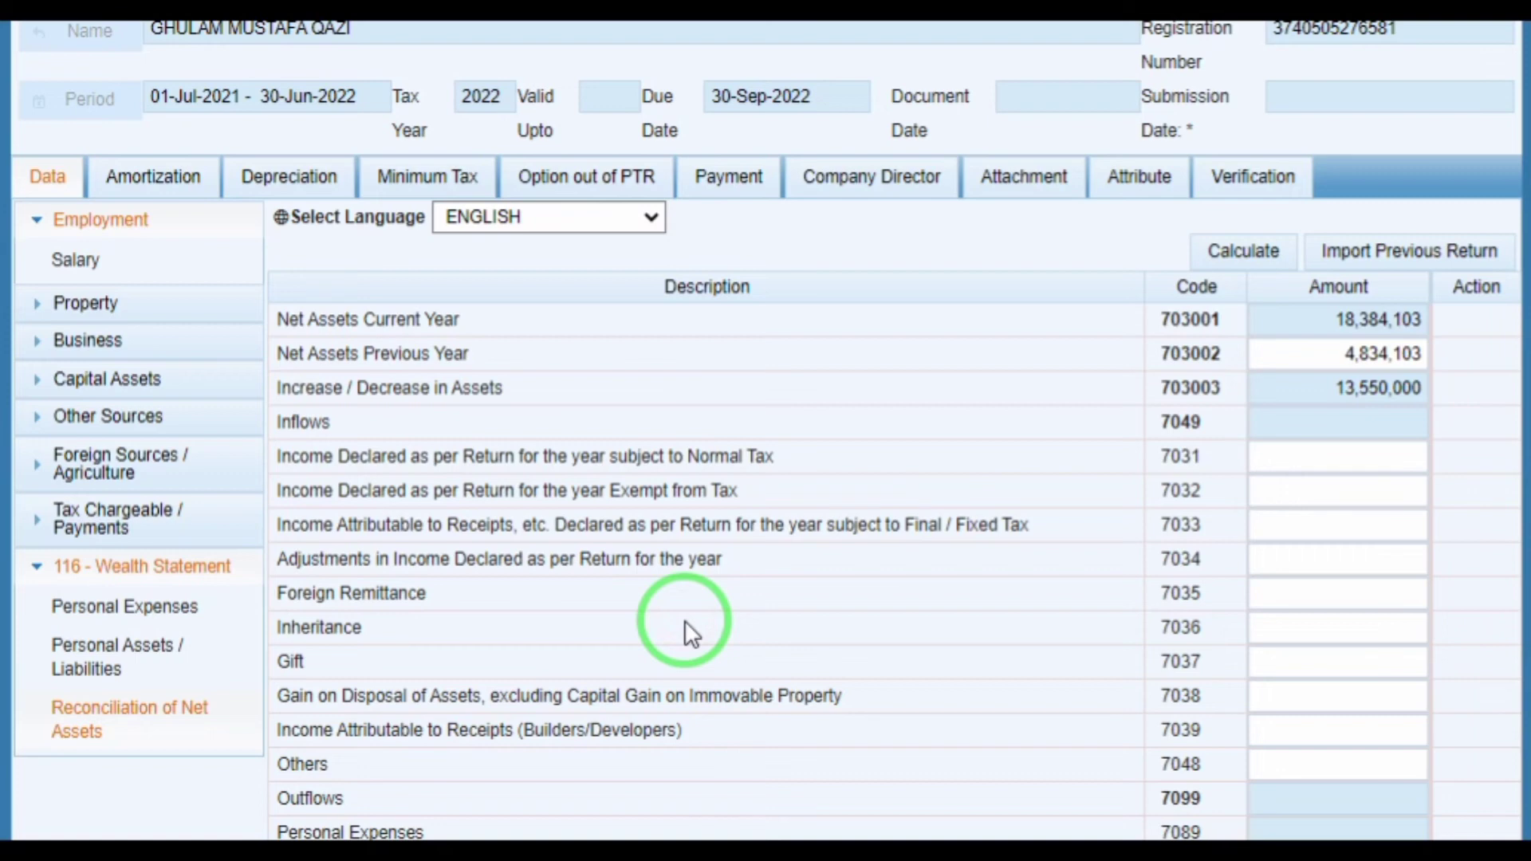
click(1276, 627)
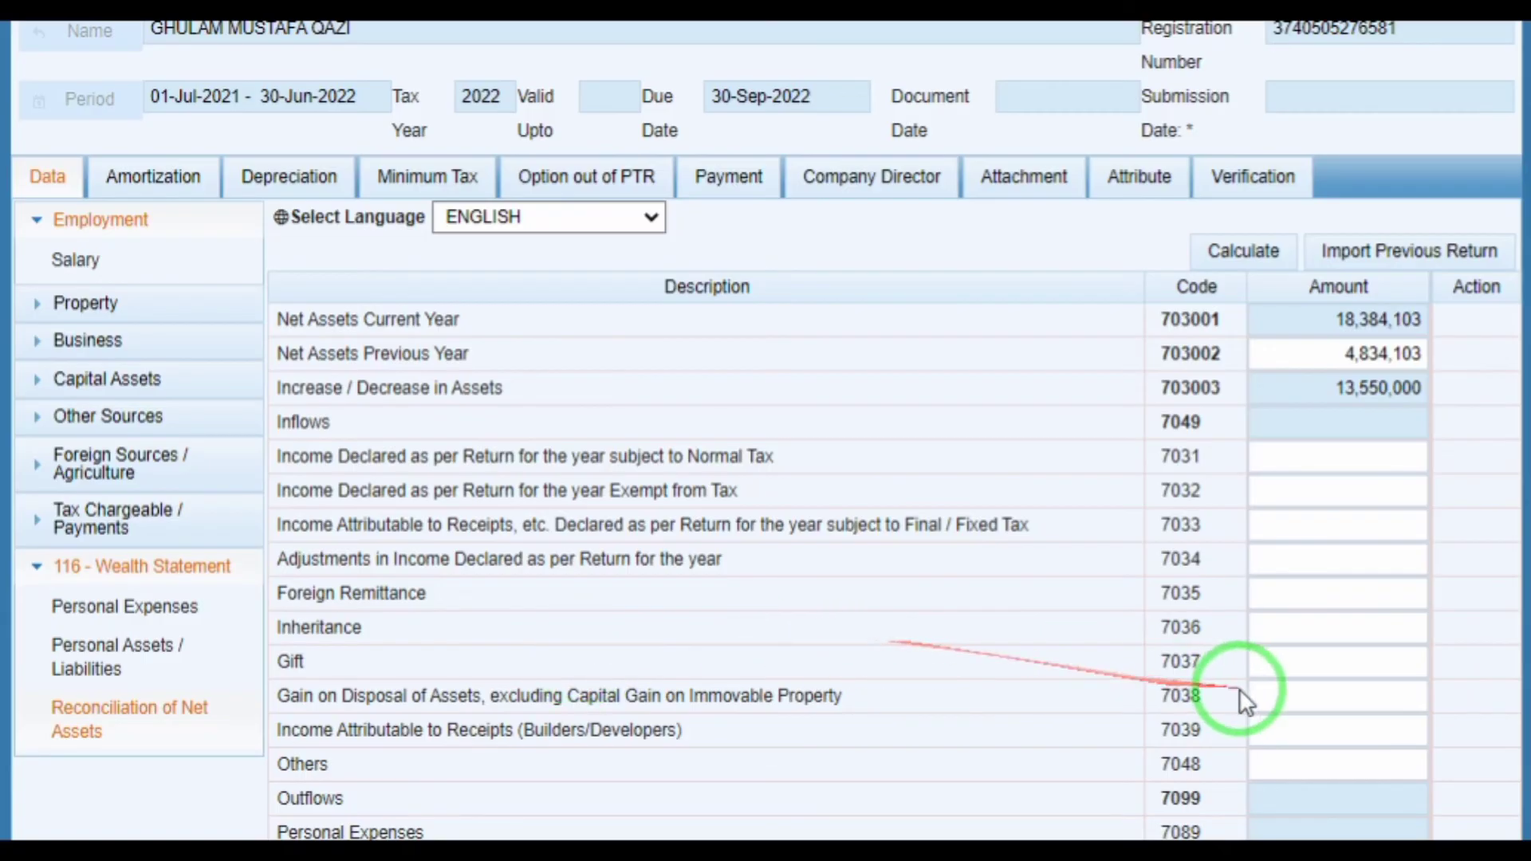
click(1298, 661)
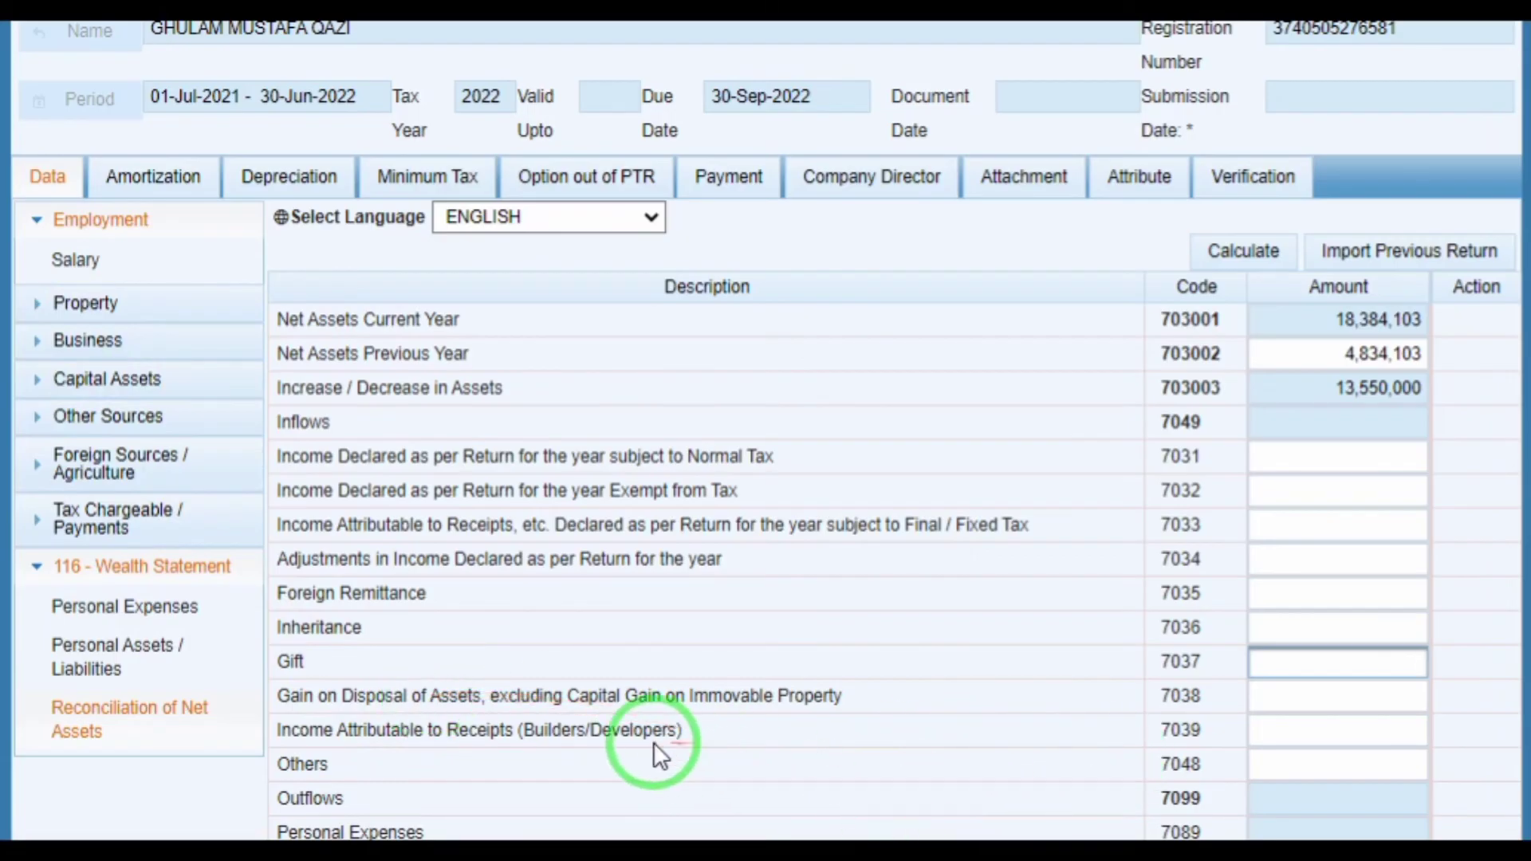
- Review the inflow rows for builders' and developers' receipts (7039) and Others (7048)
triple_click(439, 730)
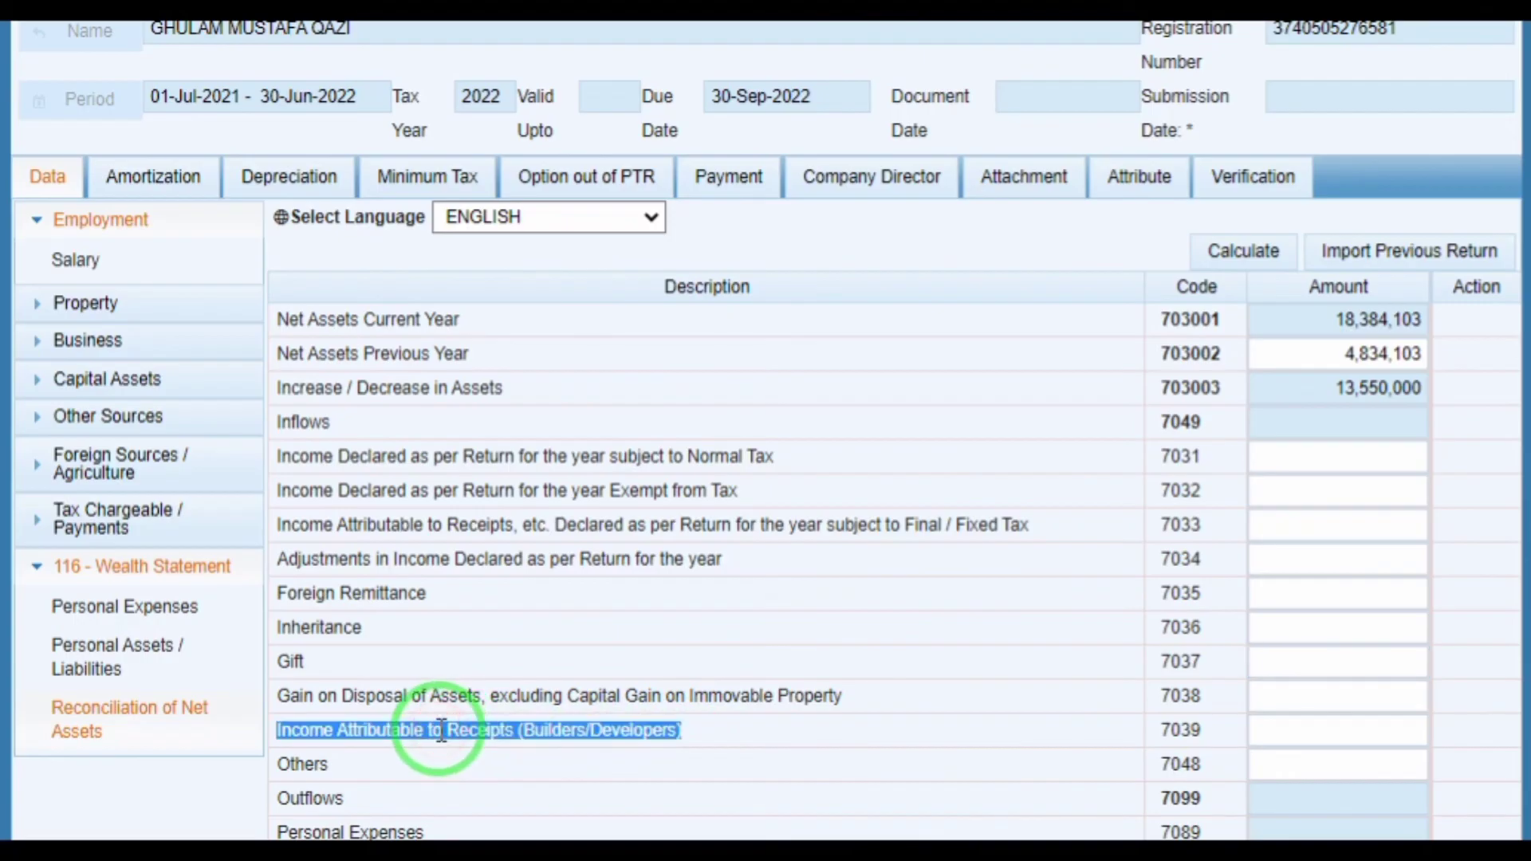
click(702, 733)
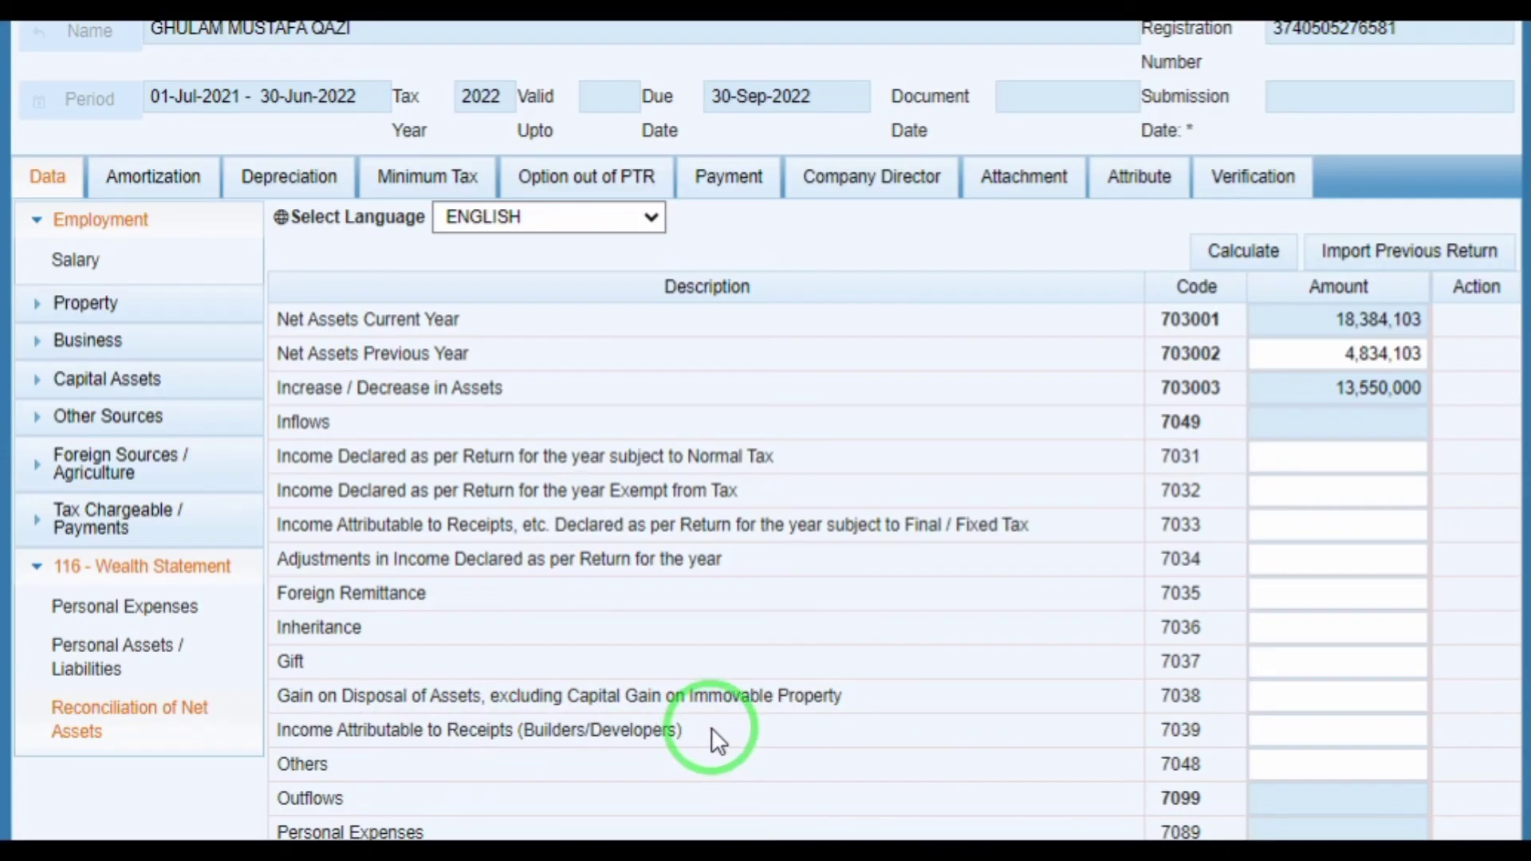
click(1284, 756)
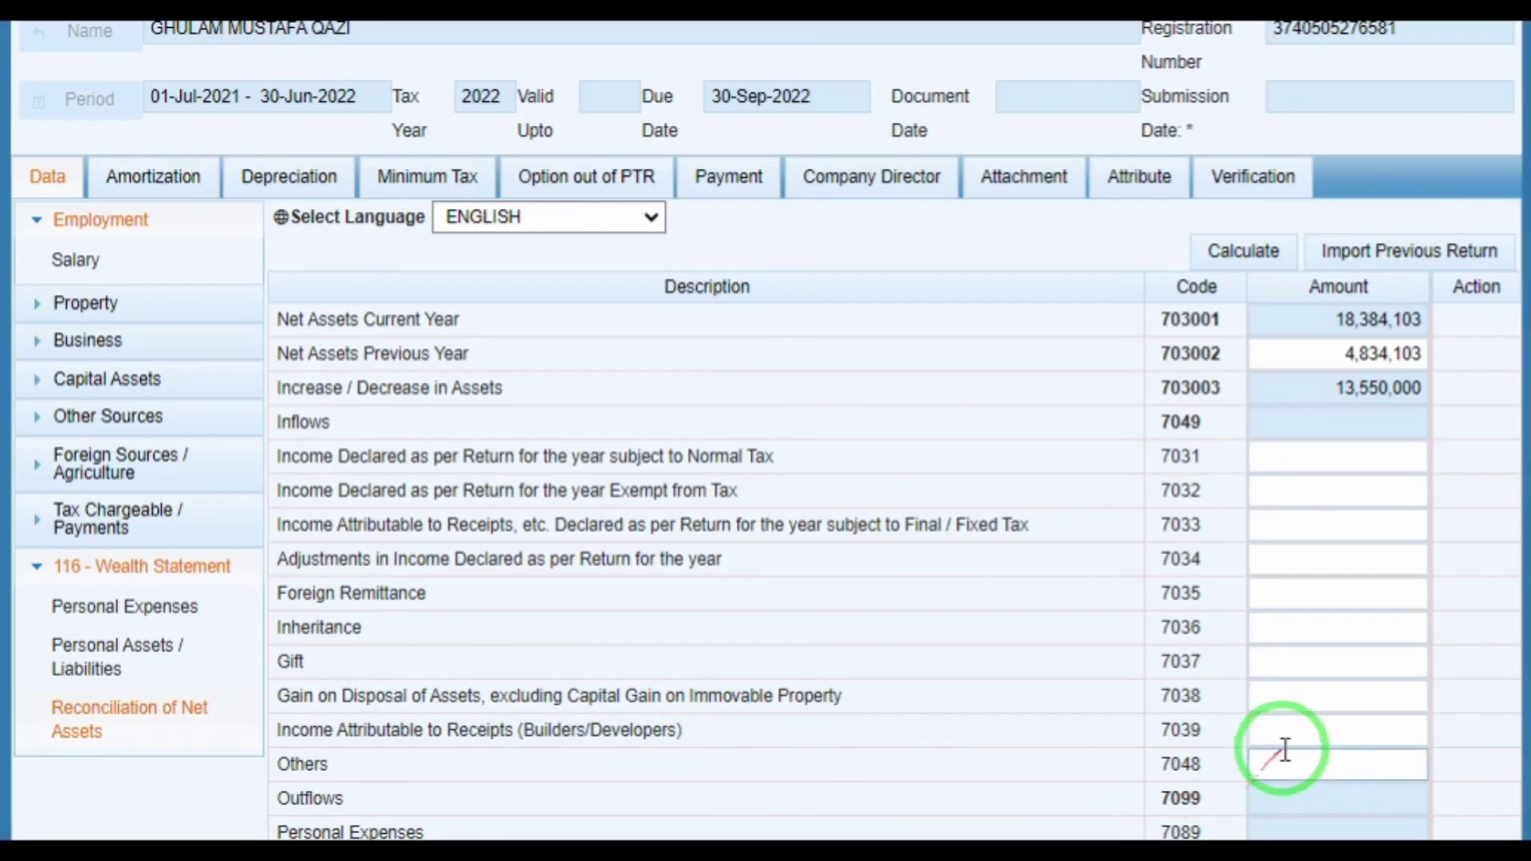
click(1308, 730)
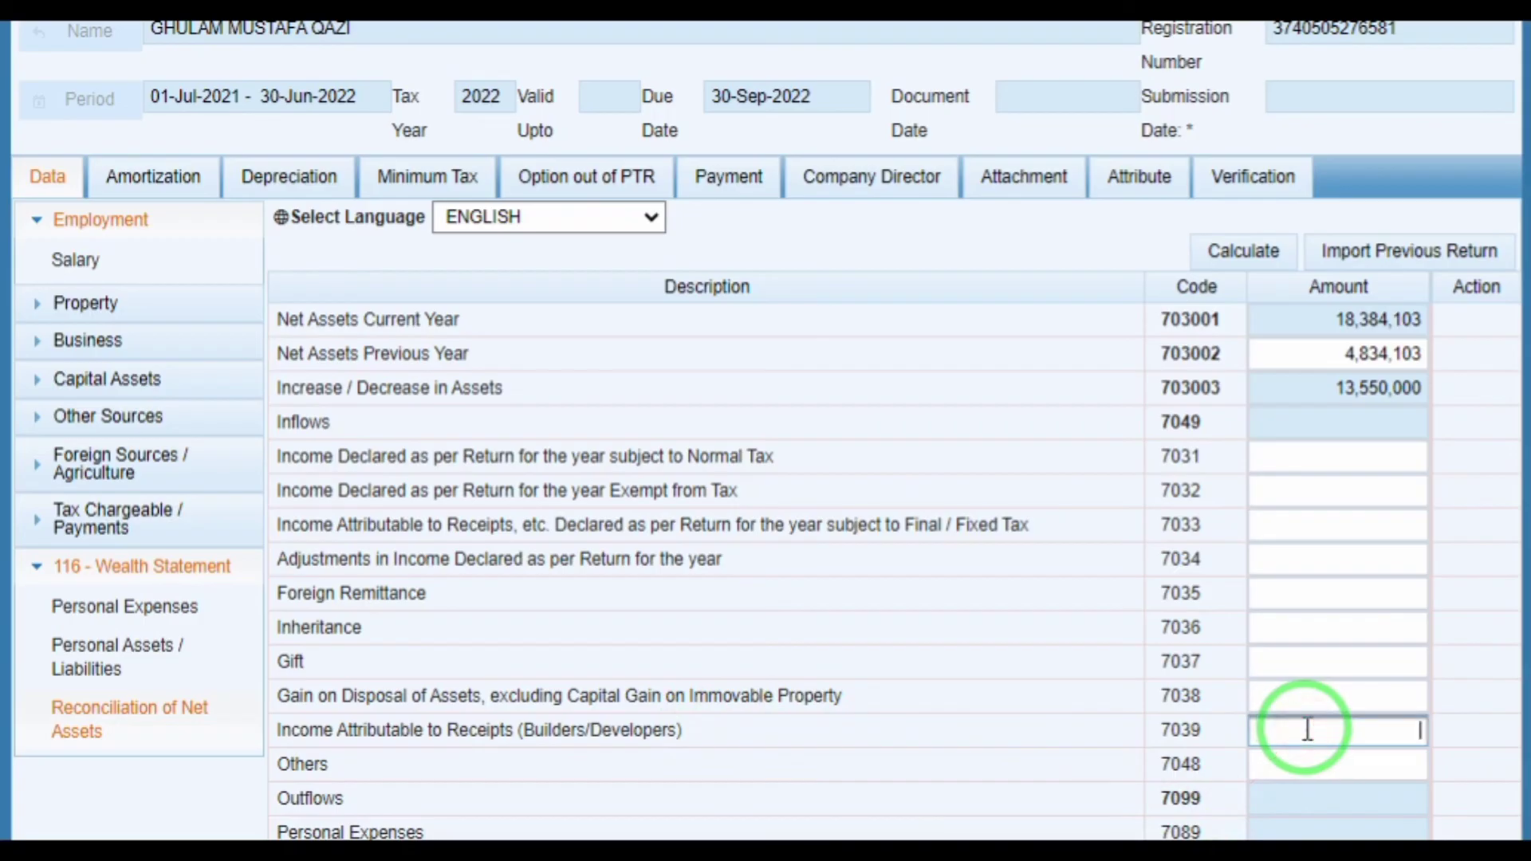
click(807, 757)
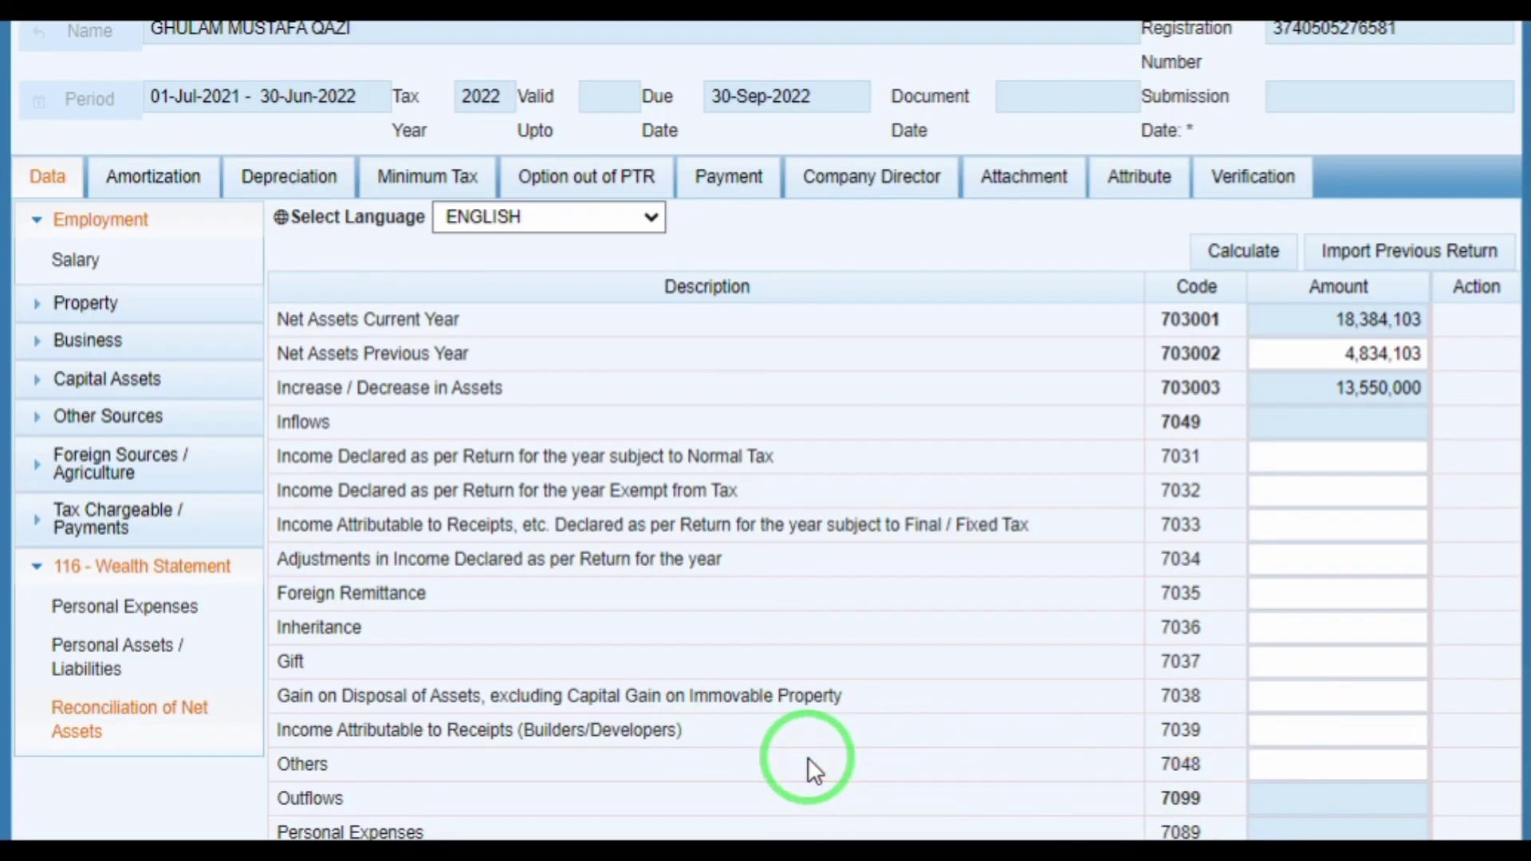
click(1300, 762)
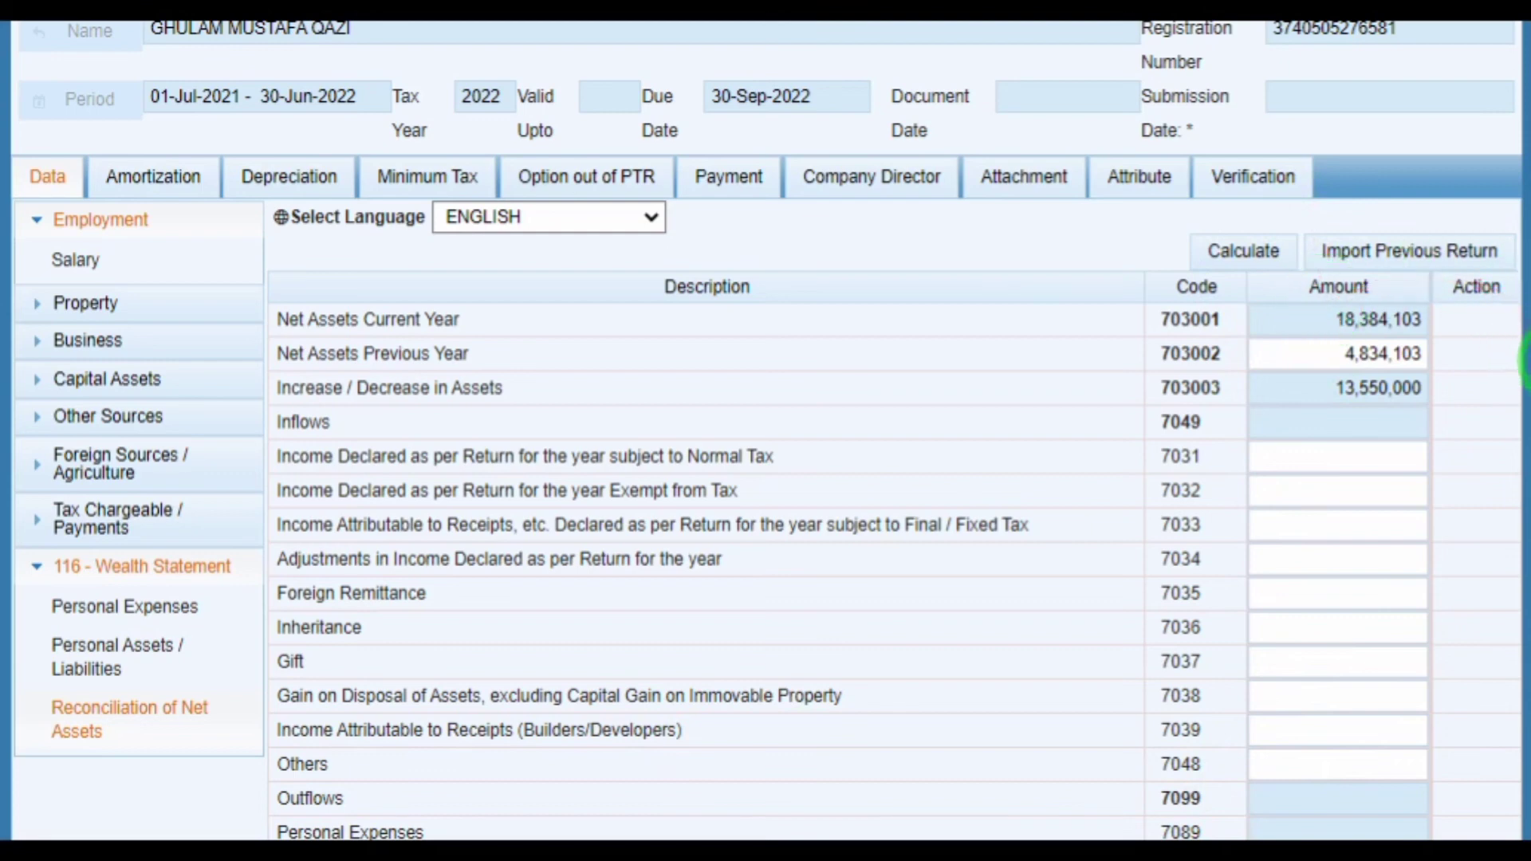
- Review the outflow rows for Gift (7091), Others (7098) and Loss on Disposal of Assets (7092)
scroll(1525, 415, down, 2)
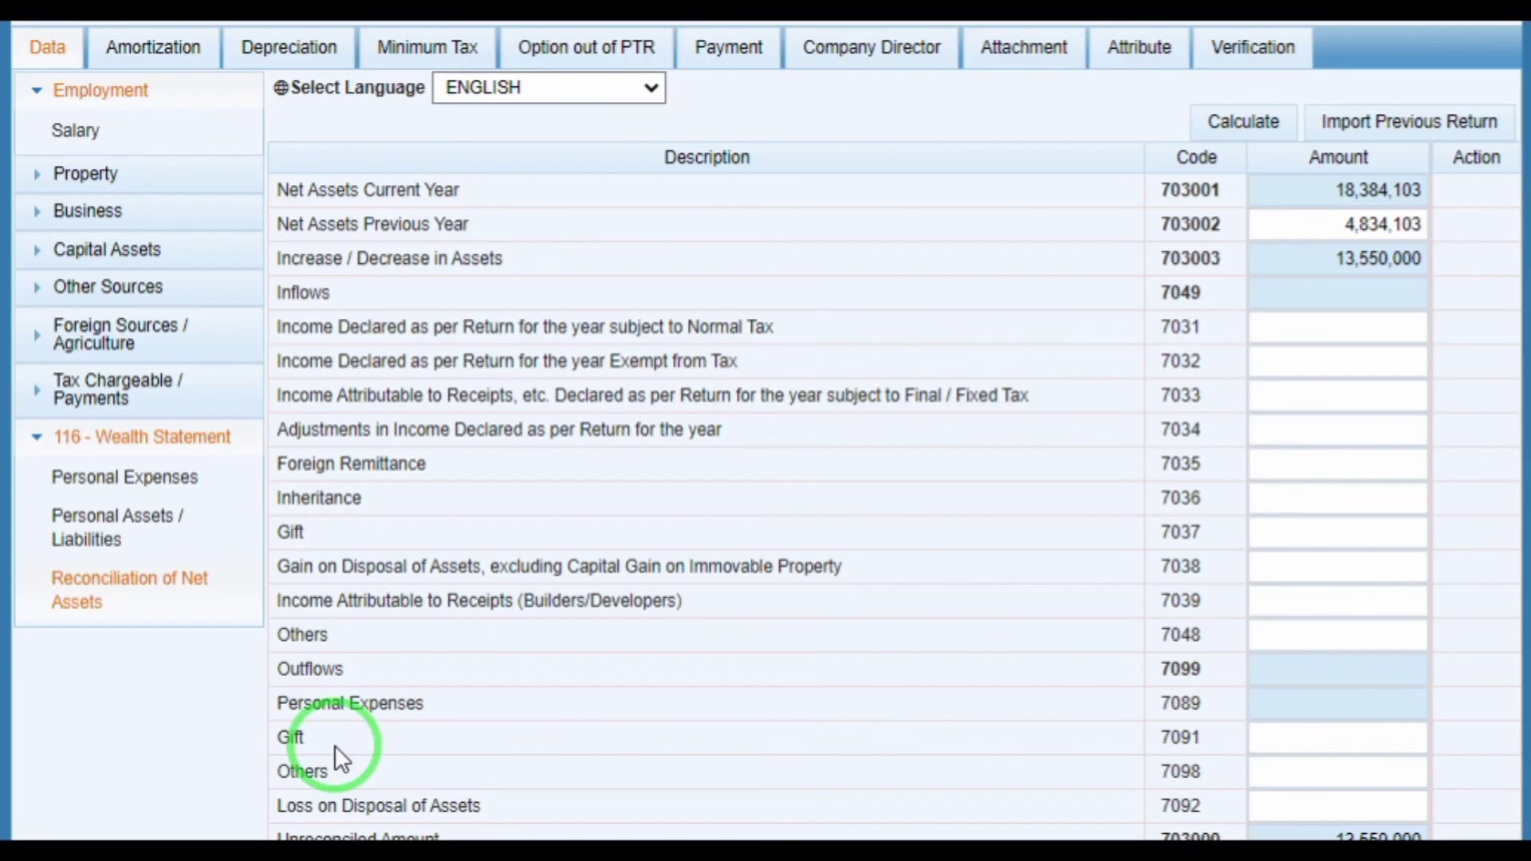
click(1320, 742)
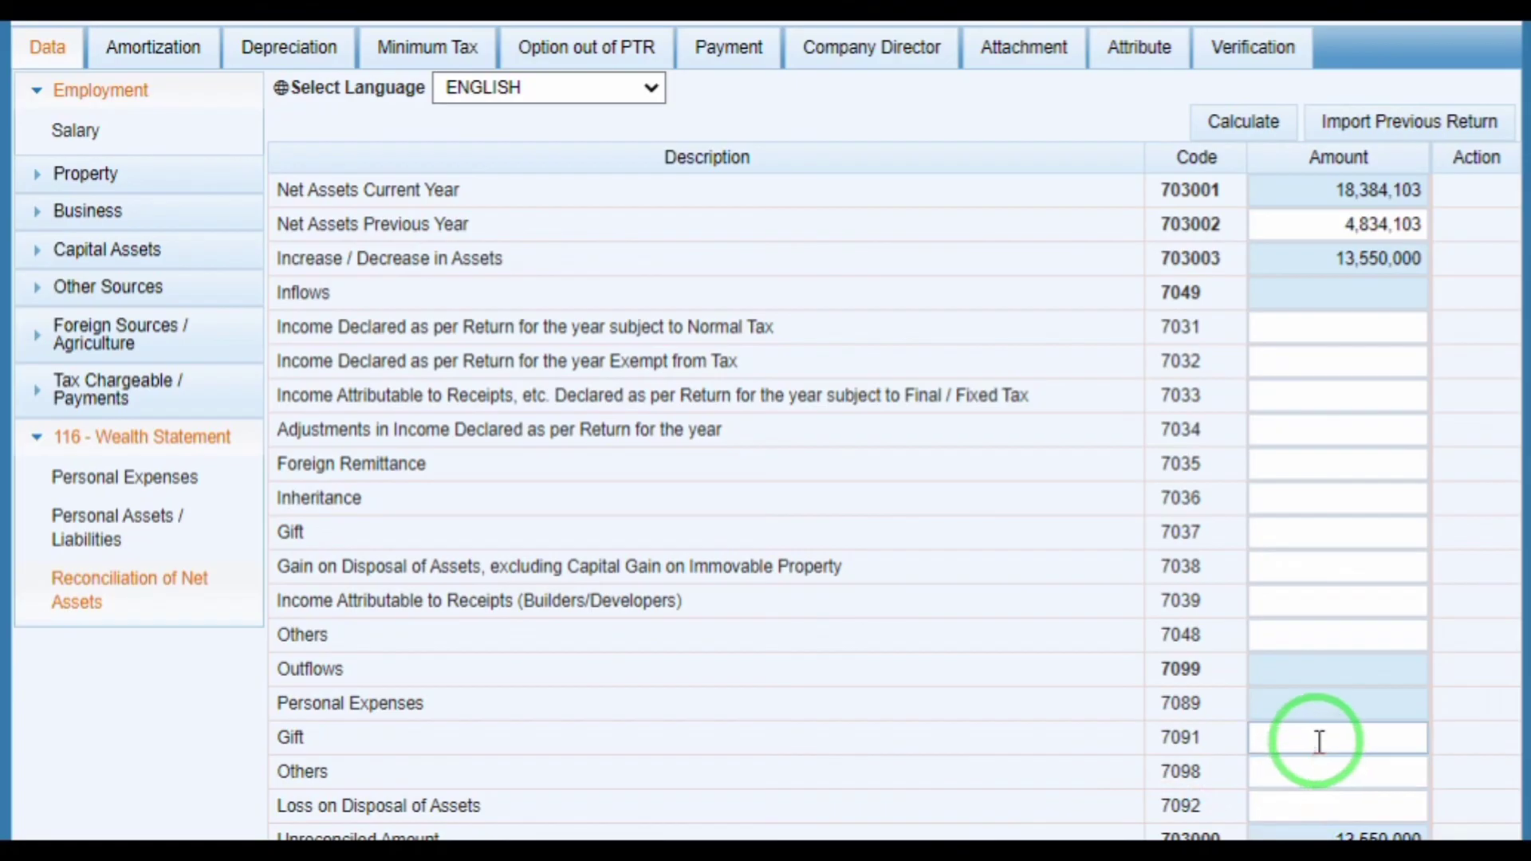
click(720, 751)
click(1302, 748)
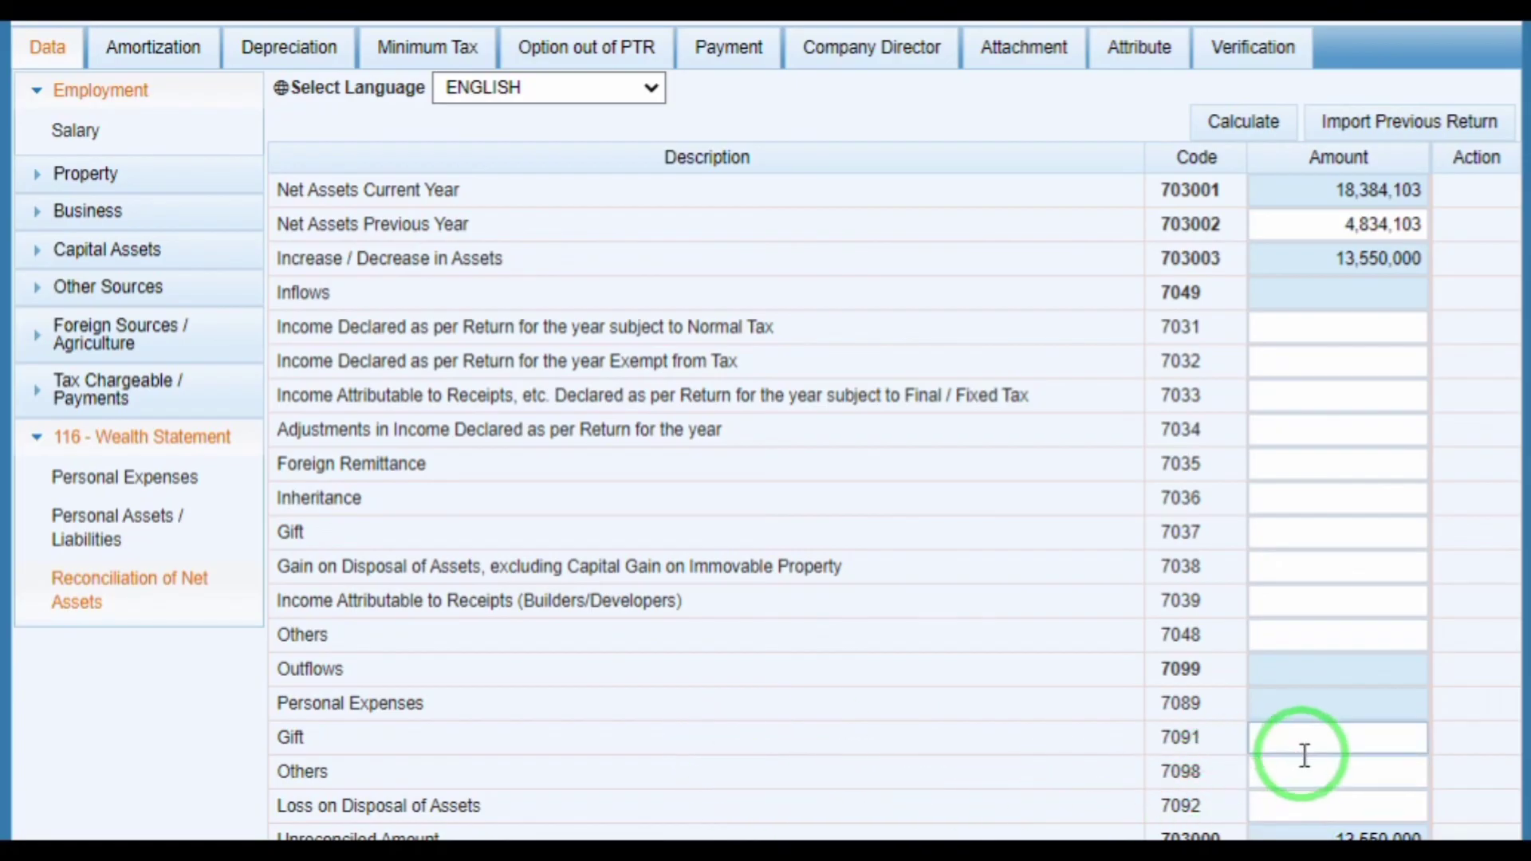
click(423, 387)
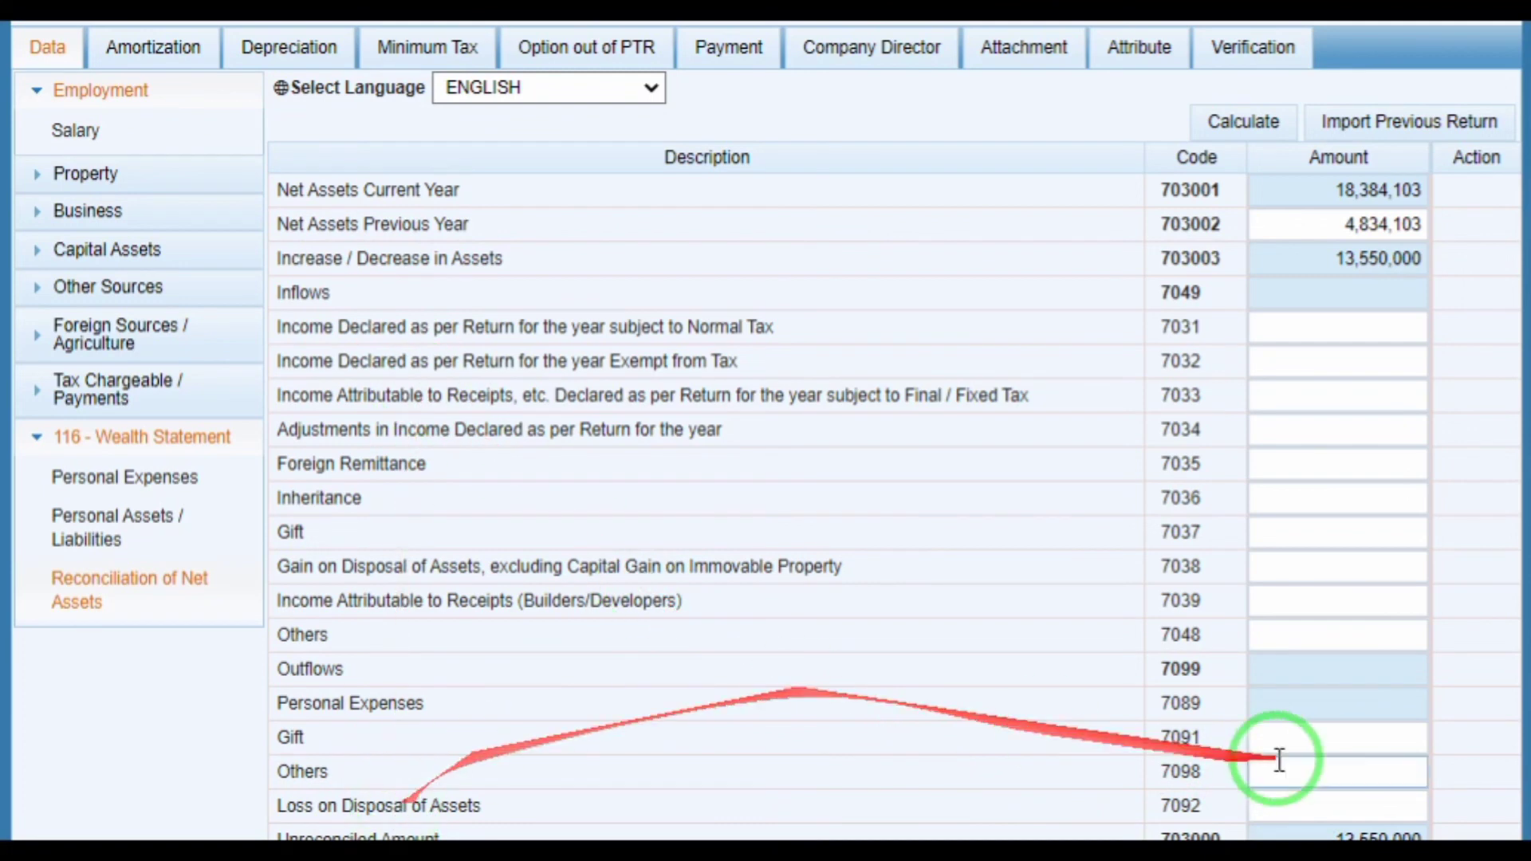
click(1308, 816)
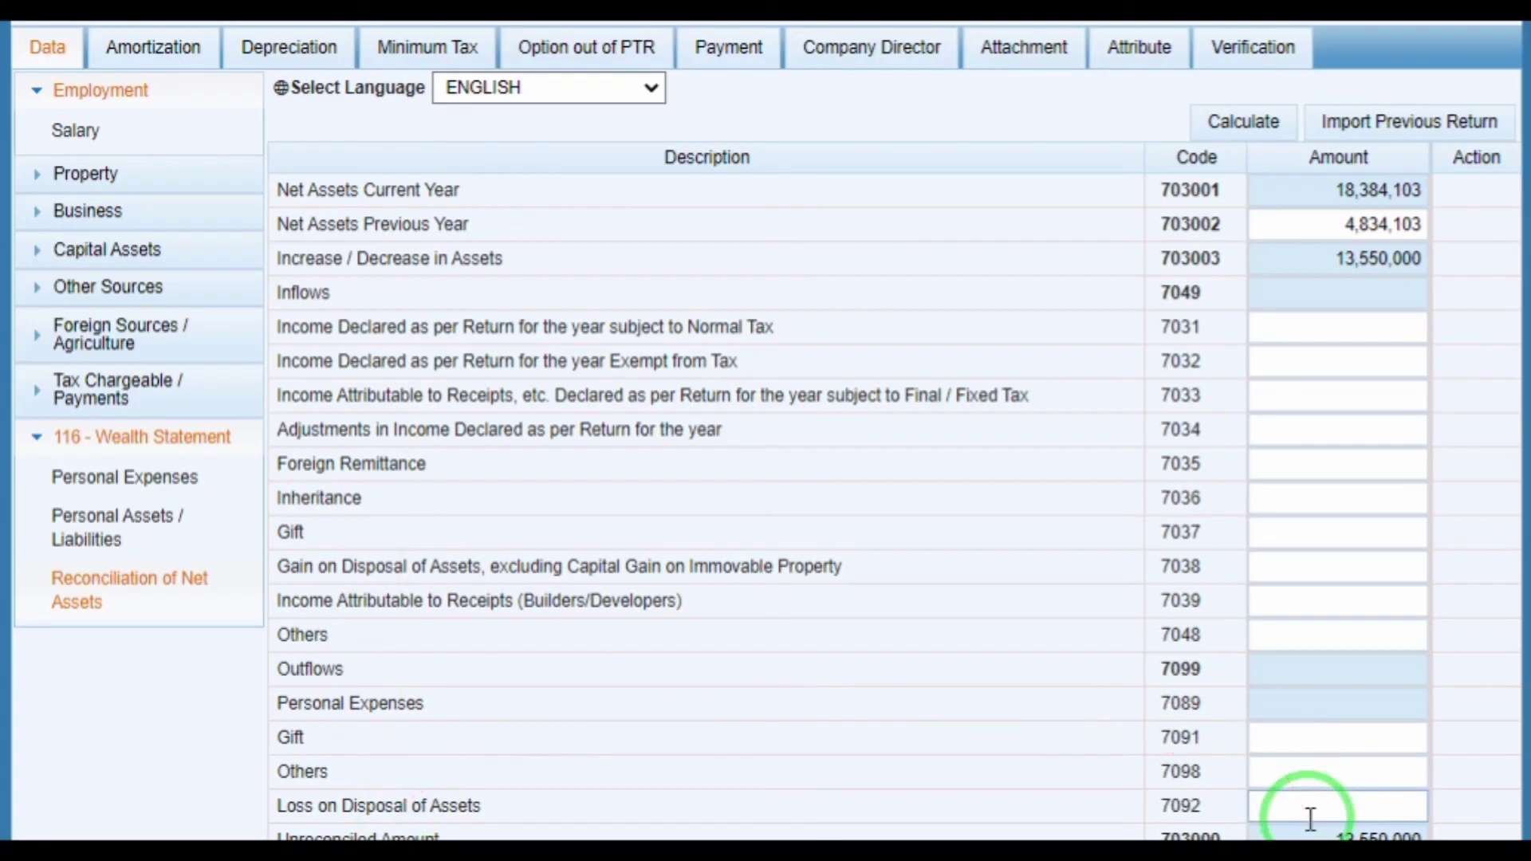
click(1396, 745)
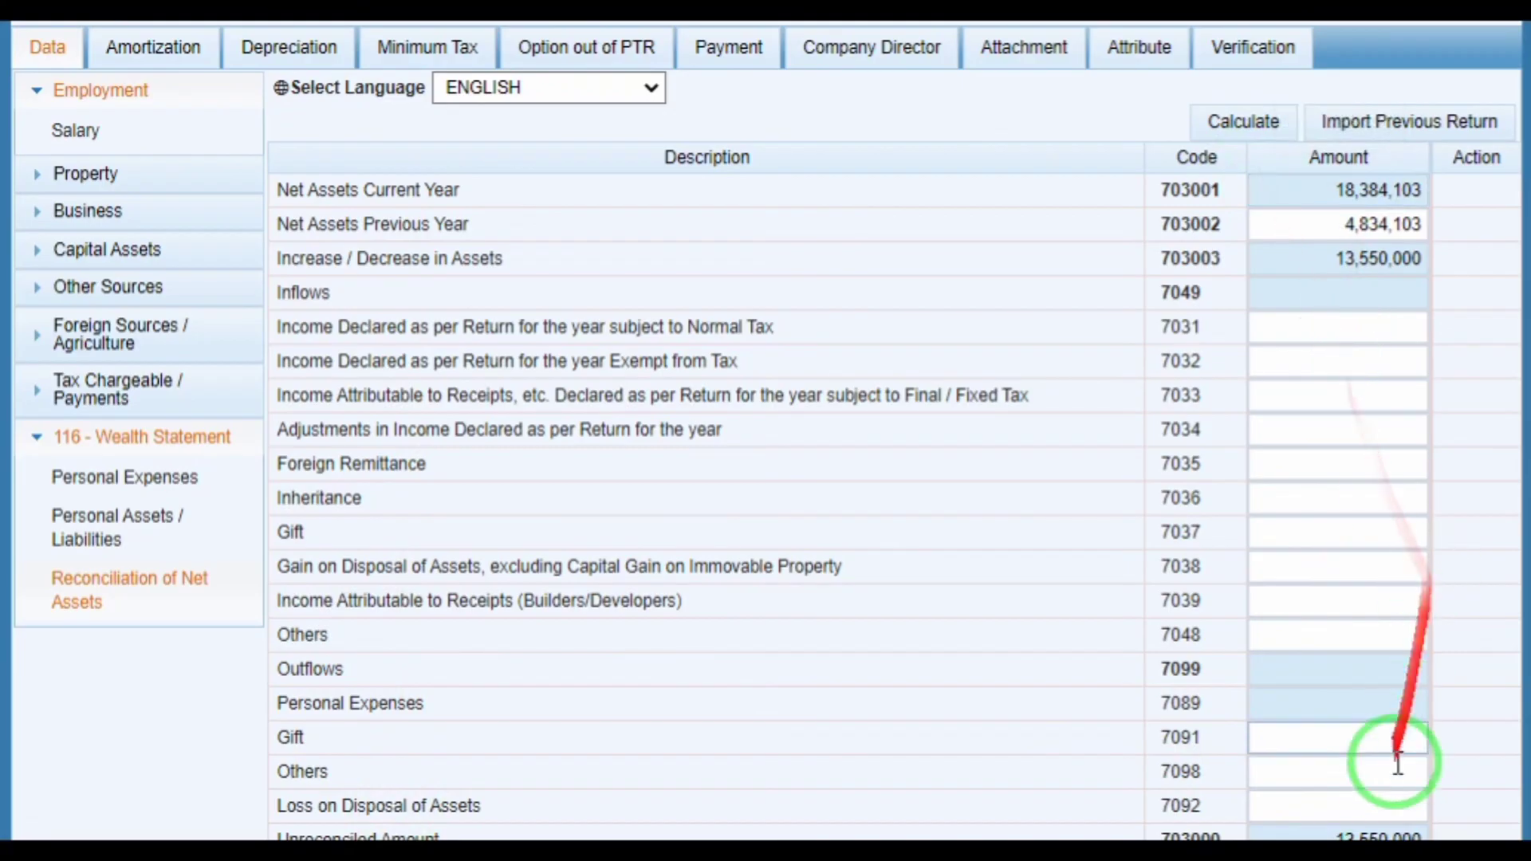
- Review the Unreconciled Amount (703000) and Assets Transferred / Sold / Gifted / Donated (703004) rows, then the net assets and Inflows rows again
scroll(1527, 753, down, 1)
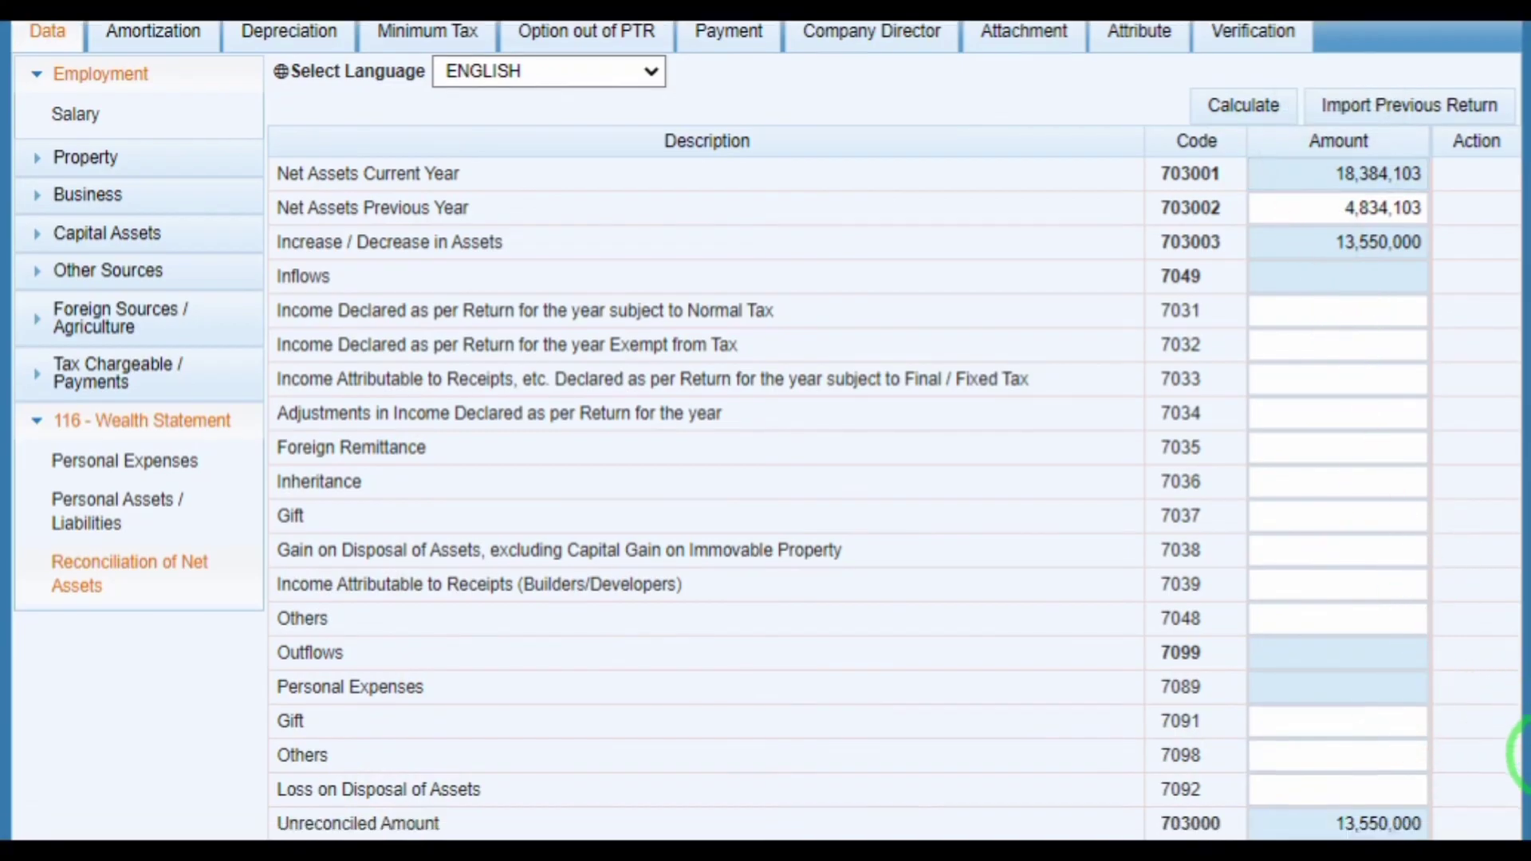
scroll(1519, 754, down, 1)
click(1311, 831)
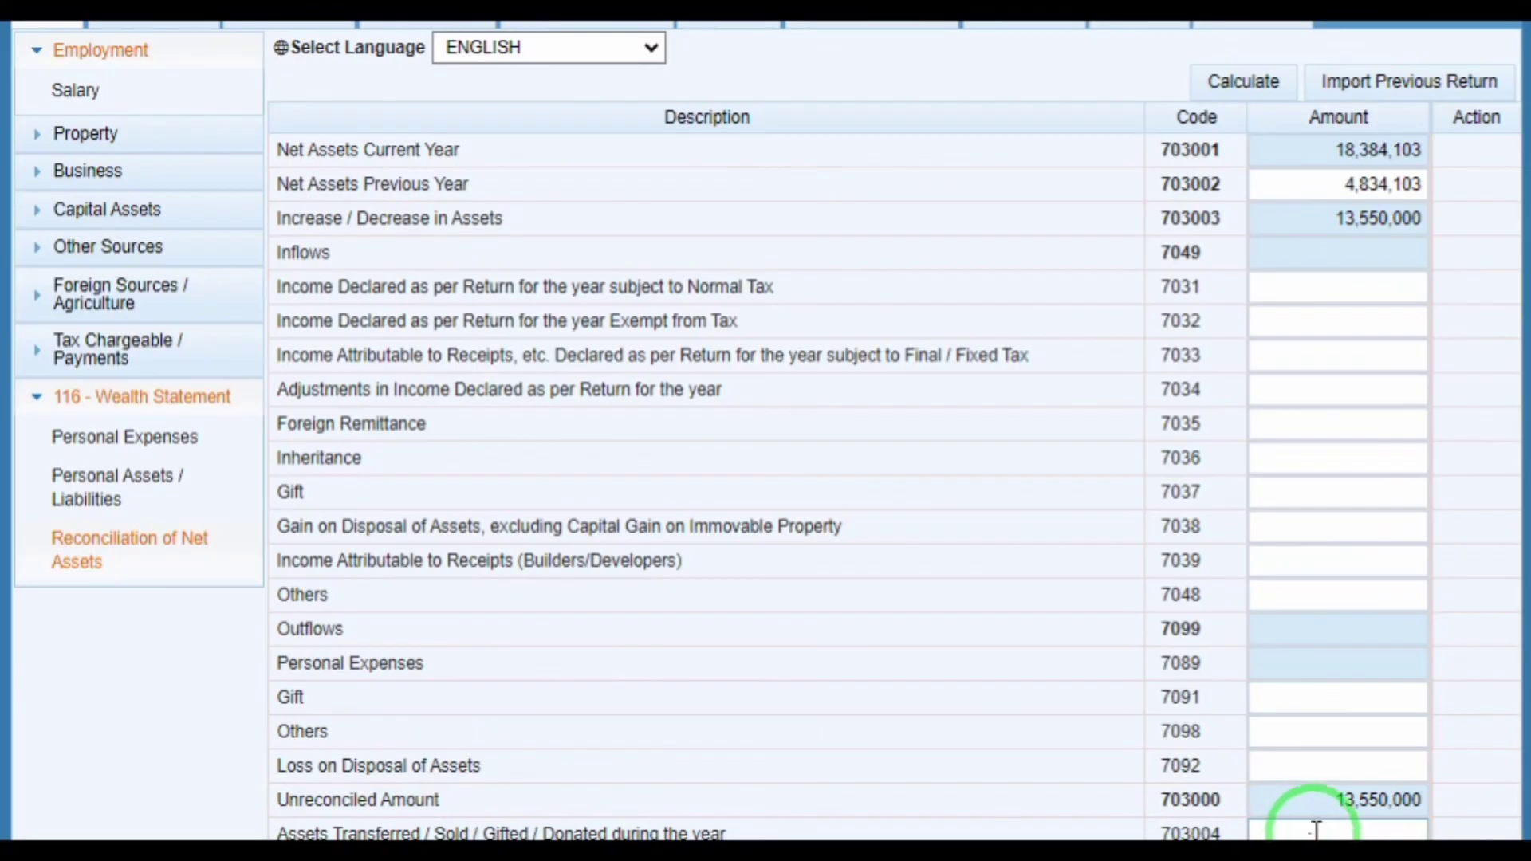
click(1402, 735)
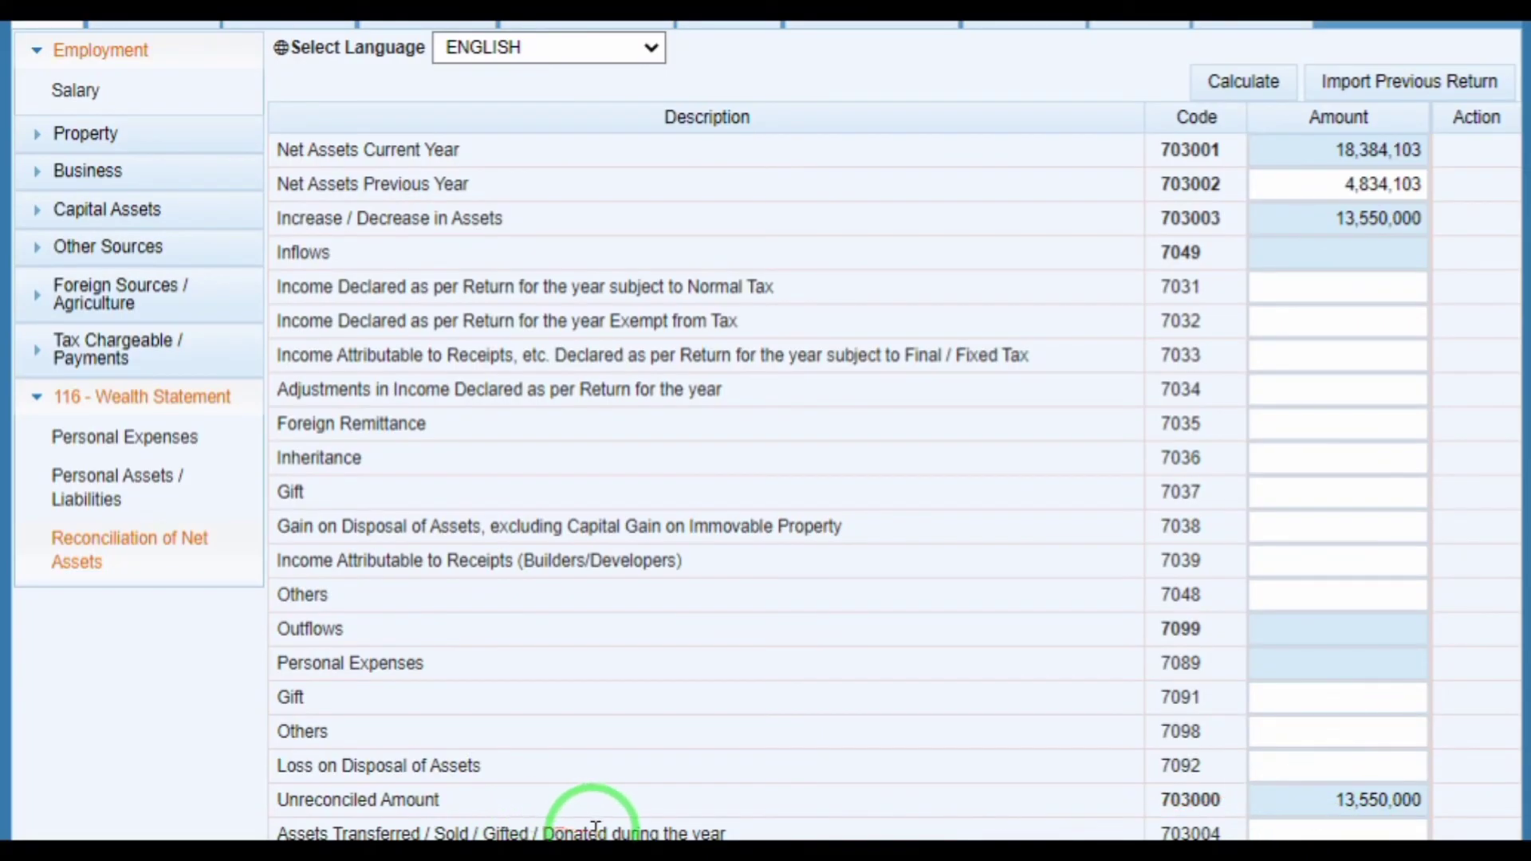
click(745, 829)
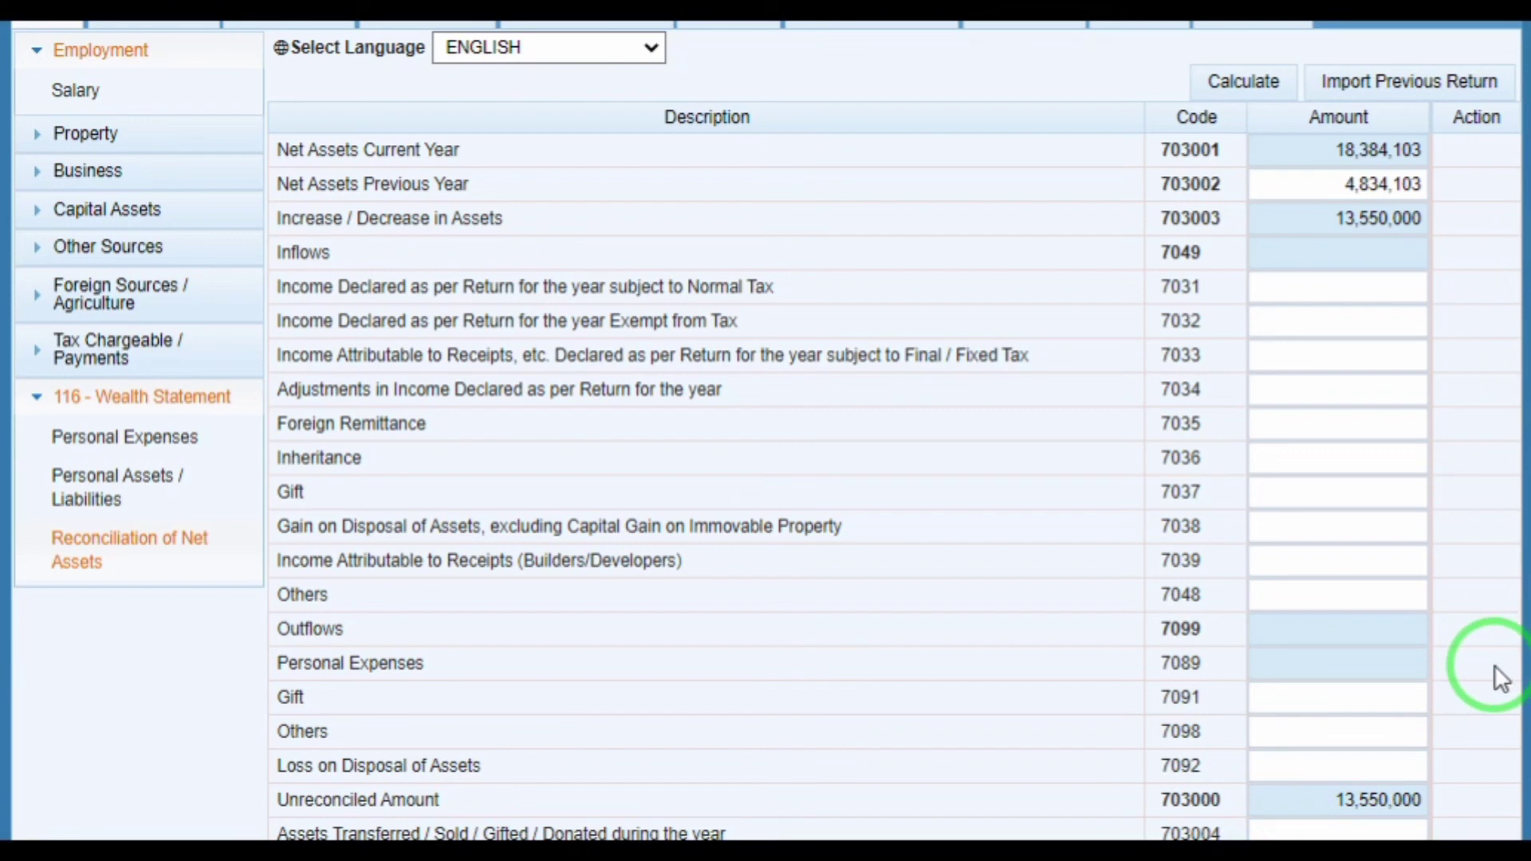
click(1378, 526)
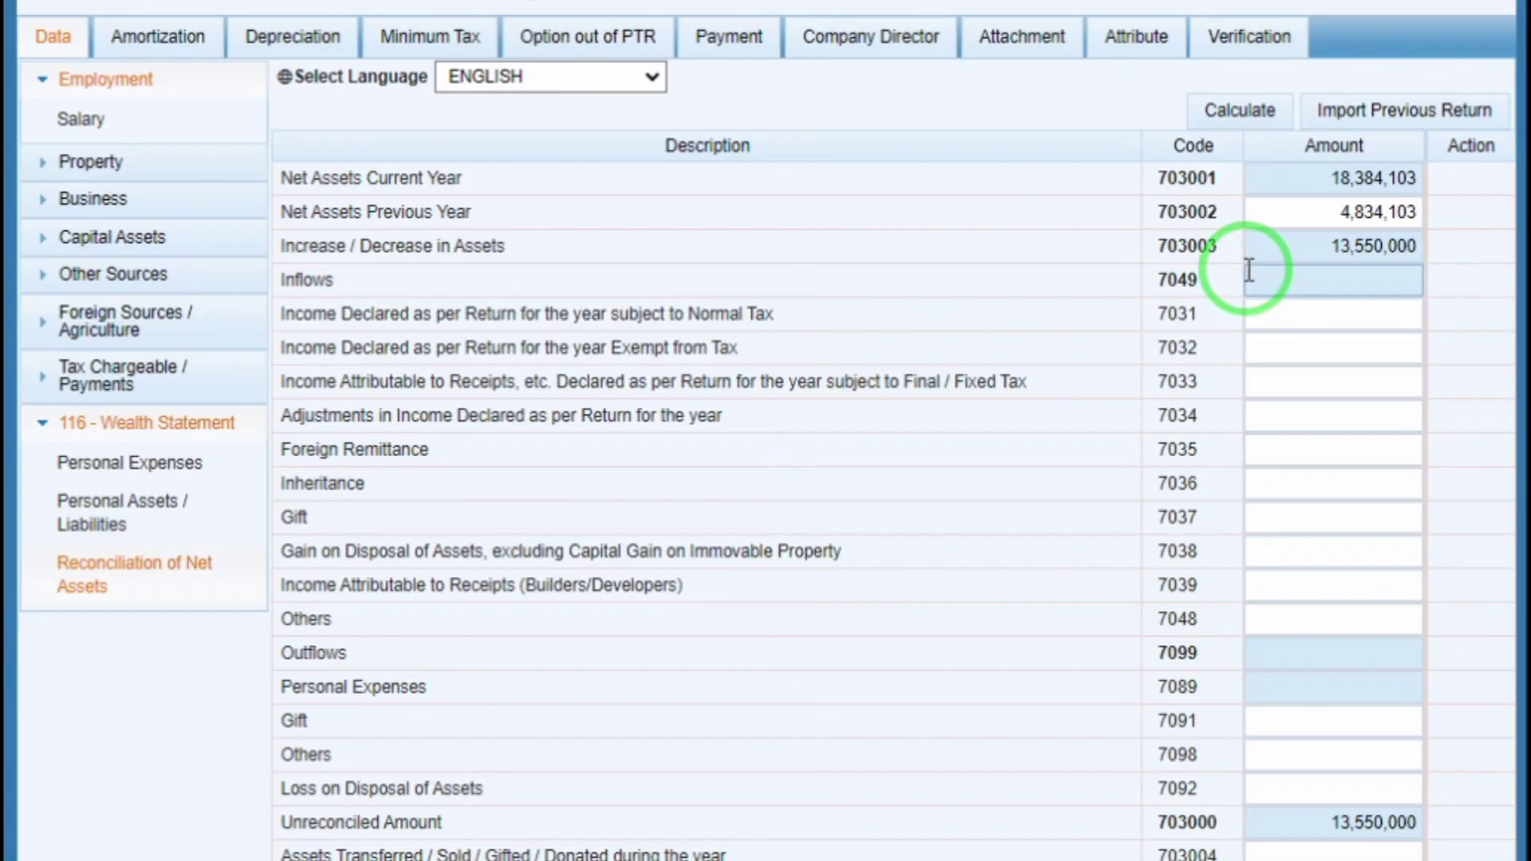
mouse_move(1248, 270)
mouse_down()
mouse_move(1271, 69)
mouse_move(1110, 375)
mouse_move(1344, 168)
mouse_up()
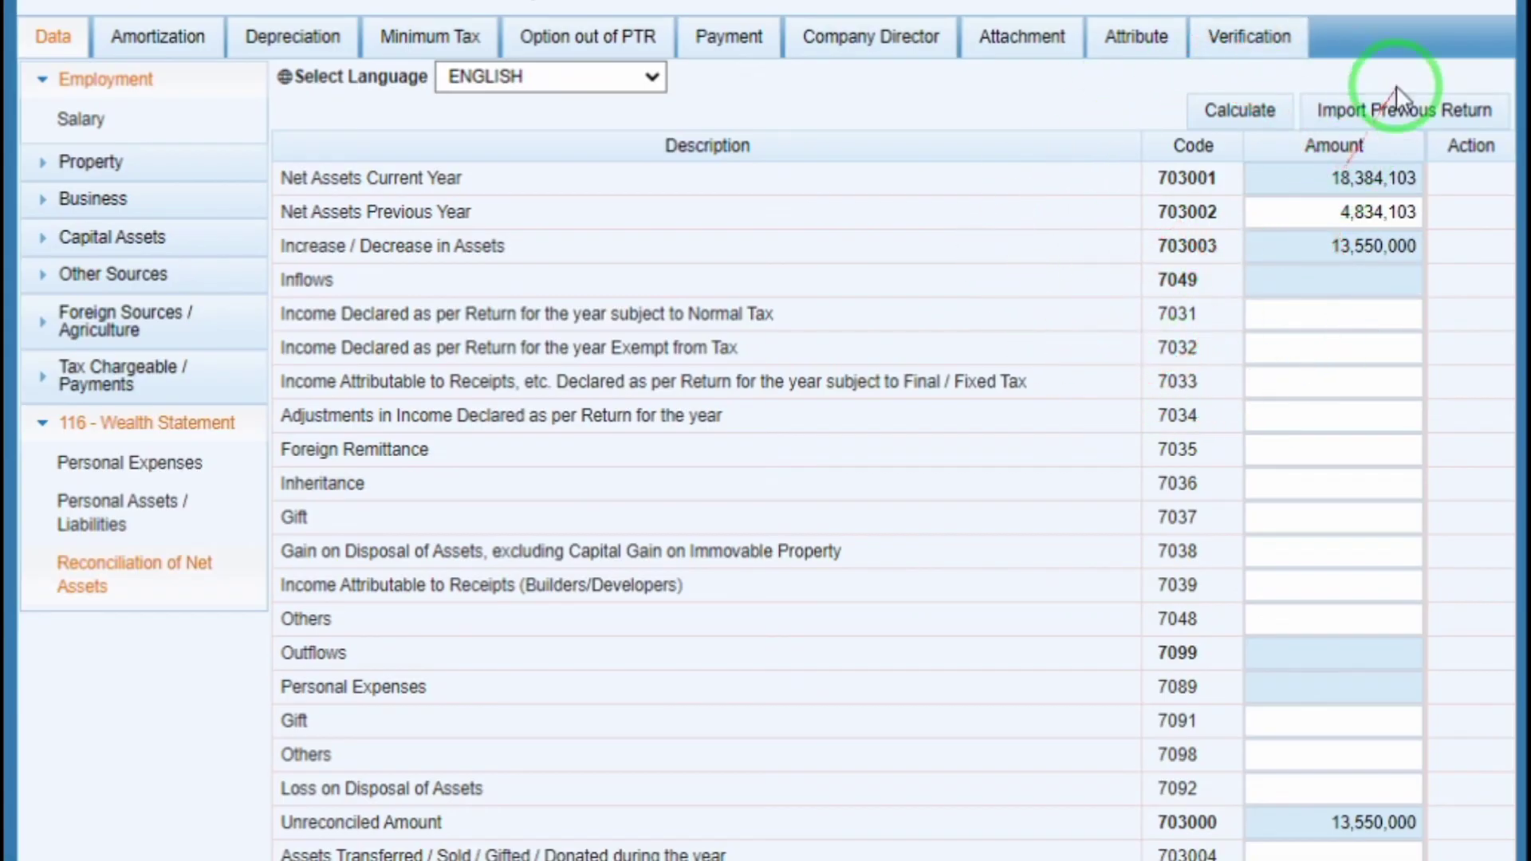